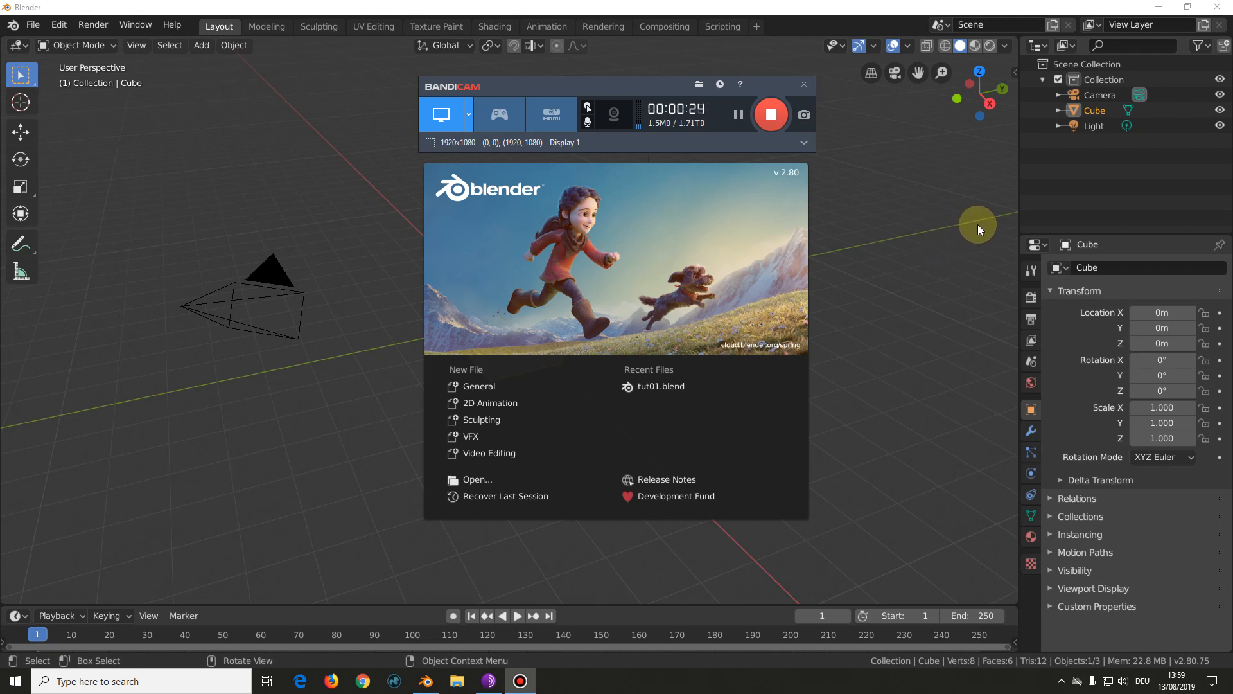
{"action": "right_click", "coordinate": [1020, 195]}
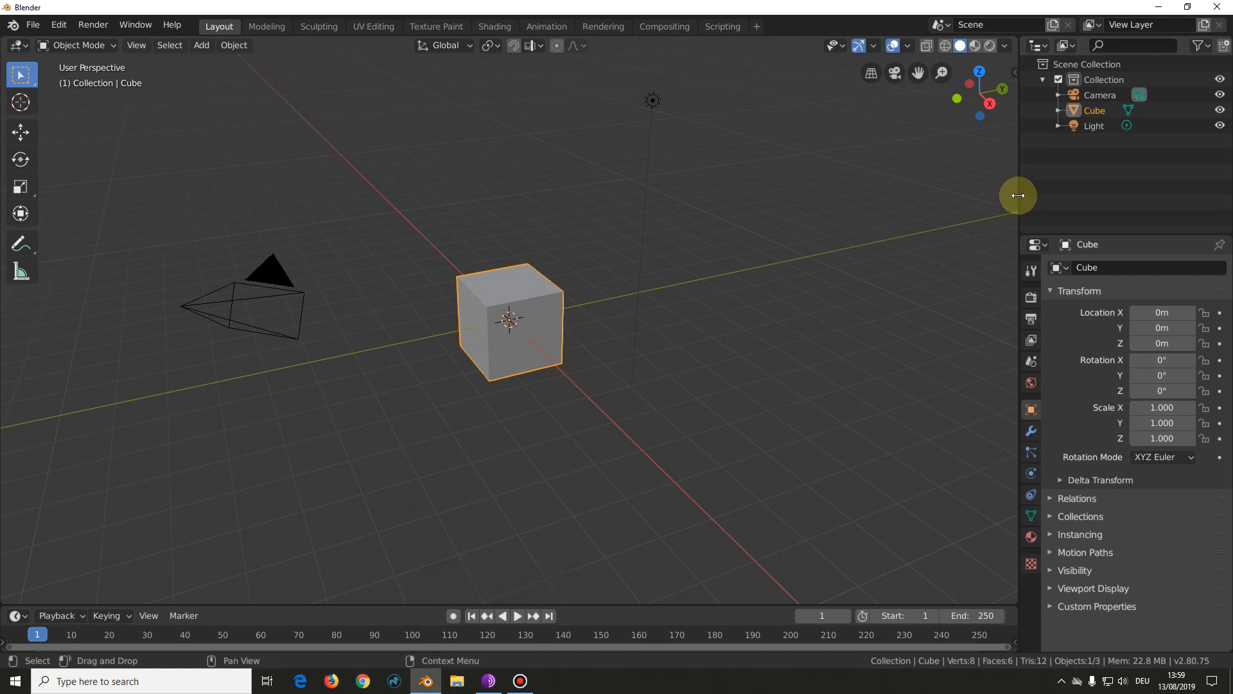
{"action": "left_click_drag", "start_coordinate": [1019, 195], "coordinate": [1017, 195]}
{"action": "right_click", "coordinate": [1019, 194]}
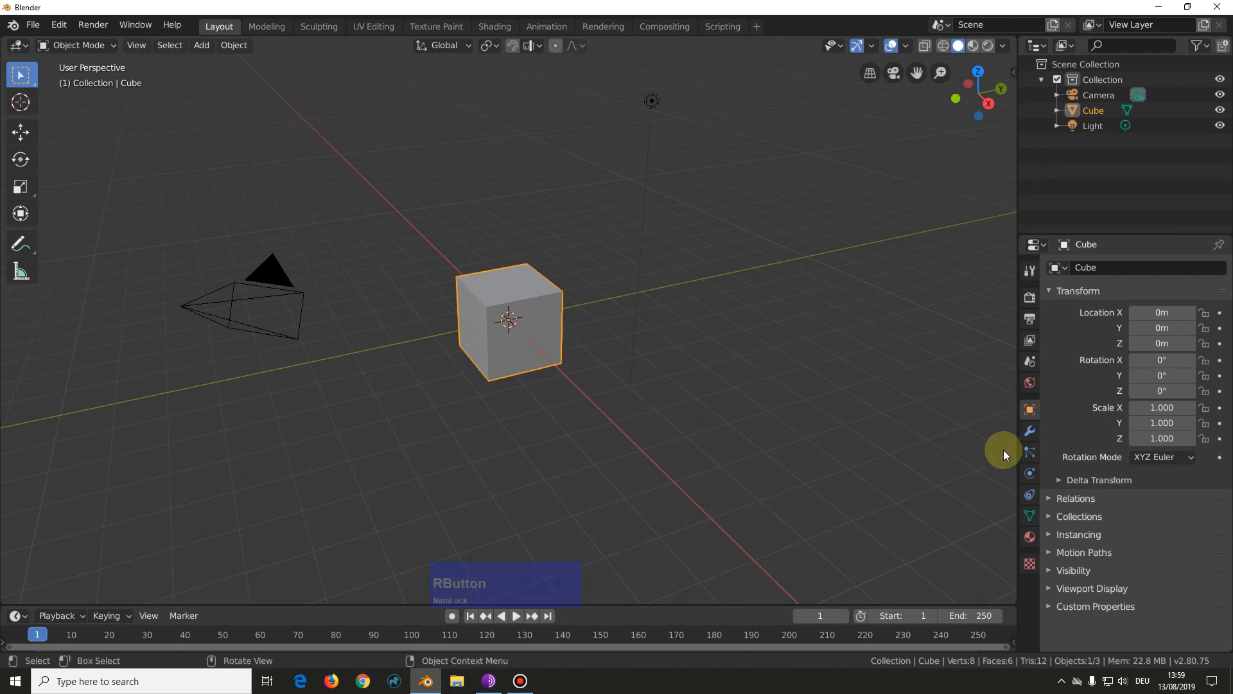
{"action": "right_click", "coordinate": [1018, 189]}
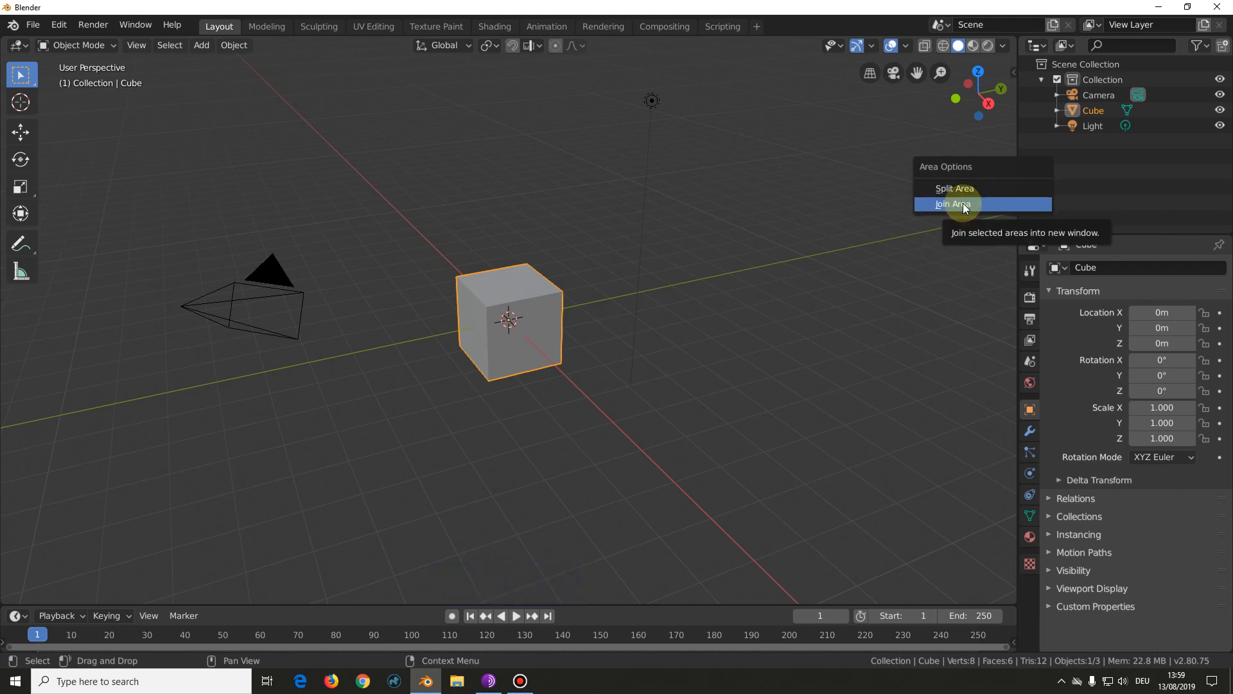
{"action": "left_click", "coordinate": [842, 203]}
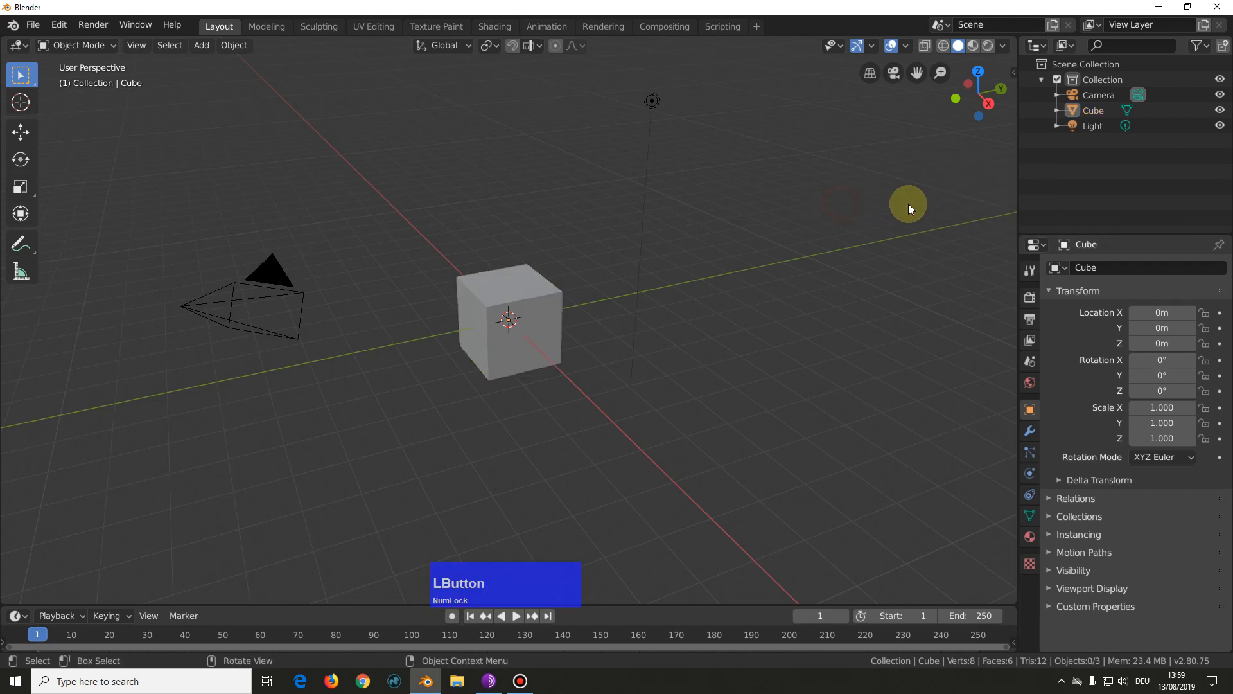
Step: Split the 3D viewport with a vertical divider, making a narrower second viewport on the side next to the Outliner and Properties
{"action": "right_click", "coordinate": [1017, 212]}
{"action": "left_click", "coordinate": [969, 210]}
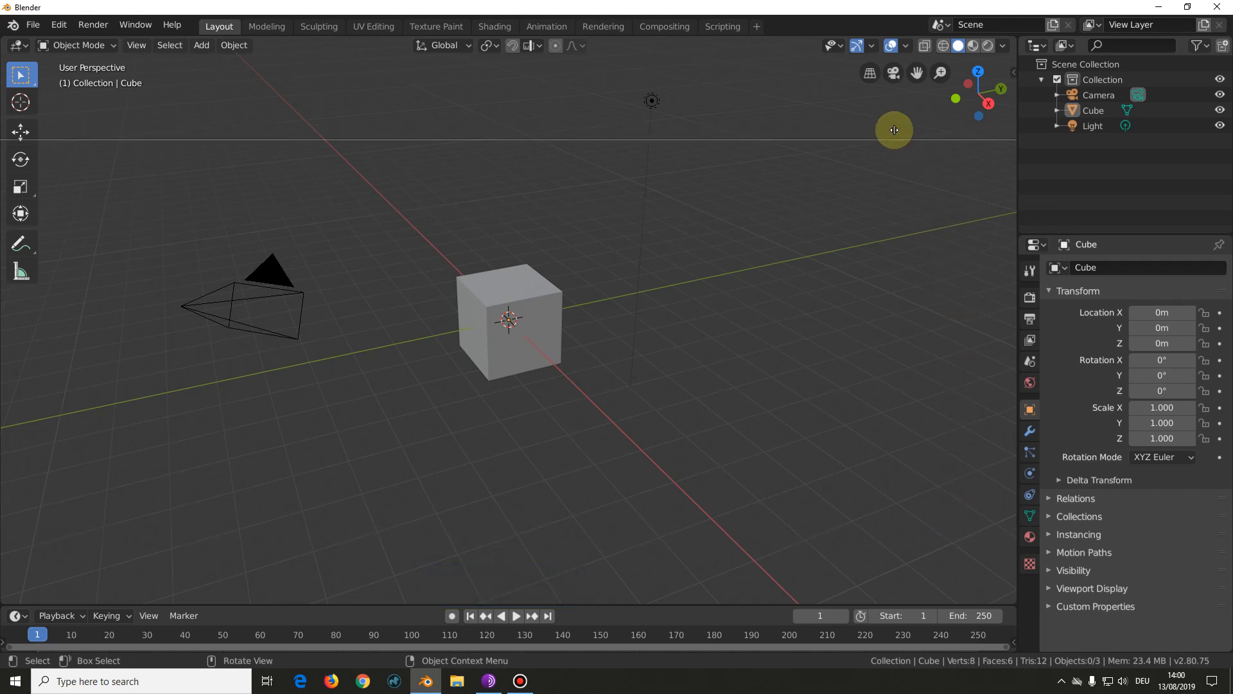
{"action": "key", "text": "Tab"}
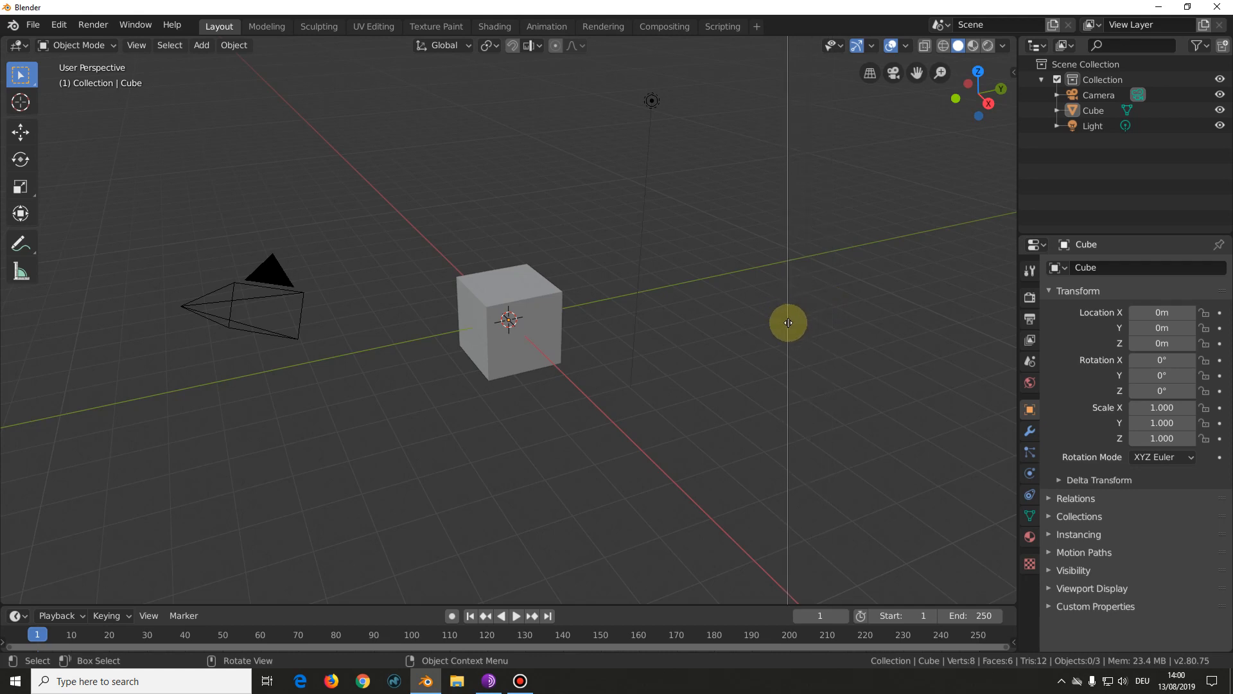
{"action": "left_click", "coordinate": [788, 323]}
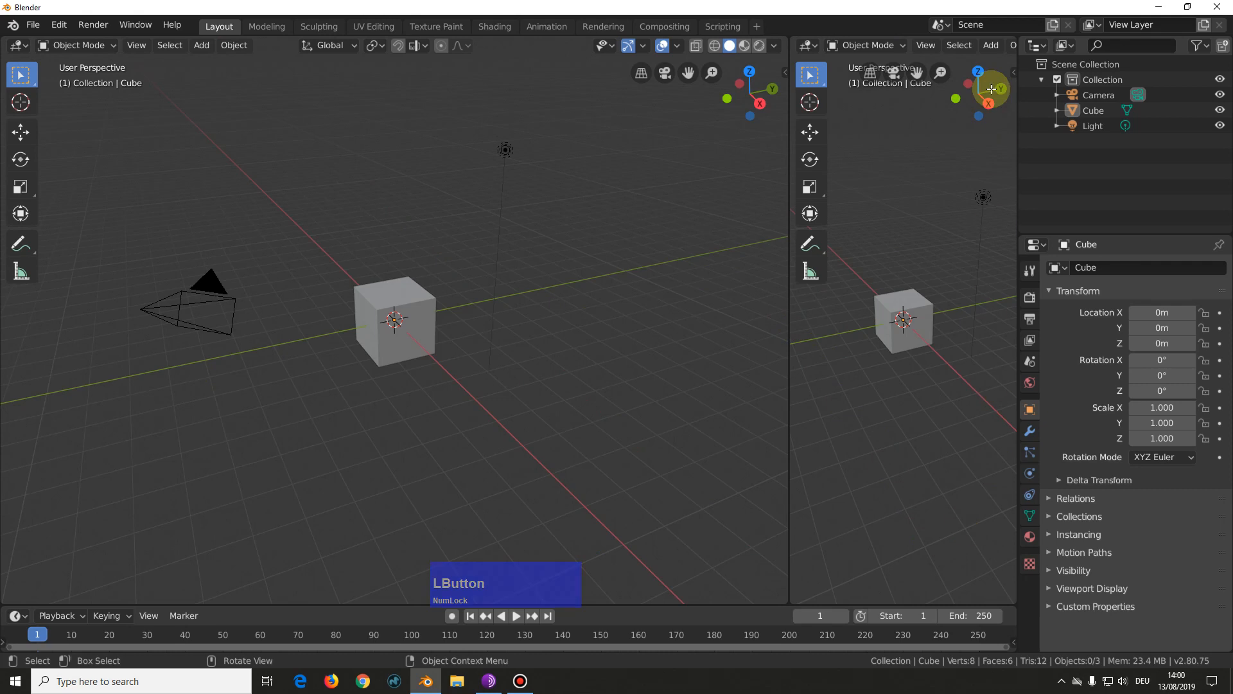
Step: Change the narrow new area to the Python Console and after that to the UV Editor
{"action": "left_click", "coordinate": [808, 45]}
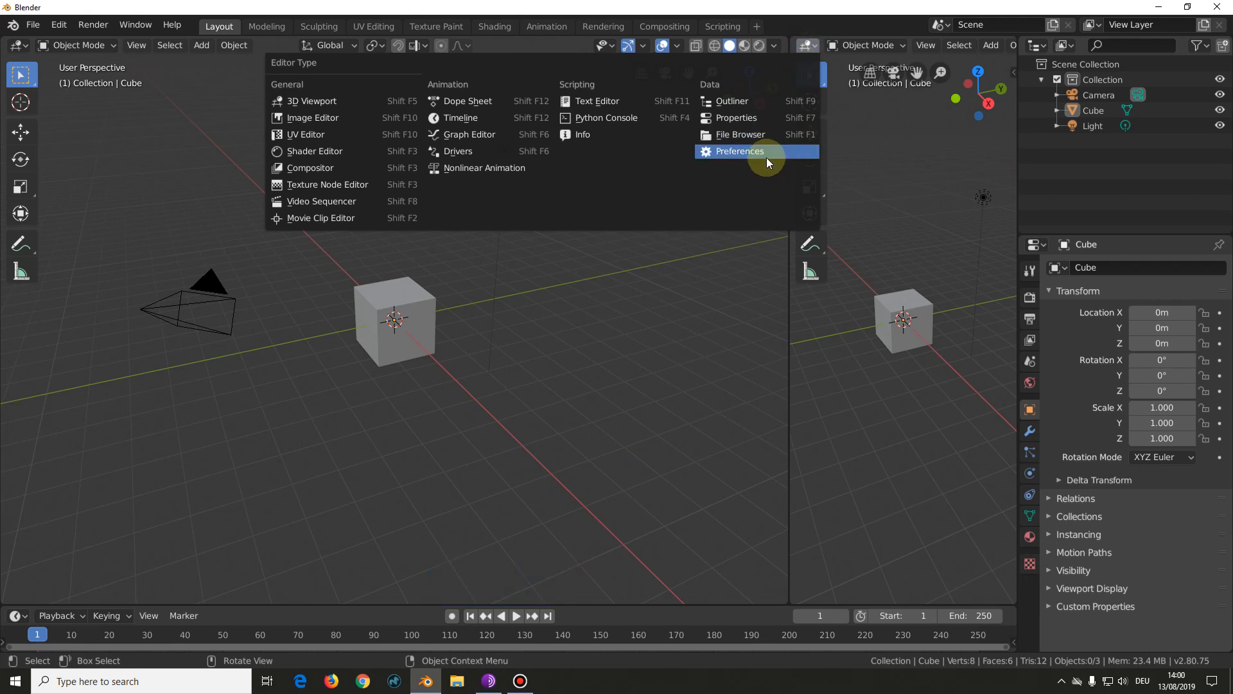
{"action": "left_click", "coordinate": [592, 117]}
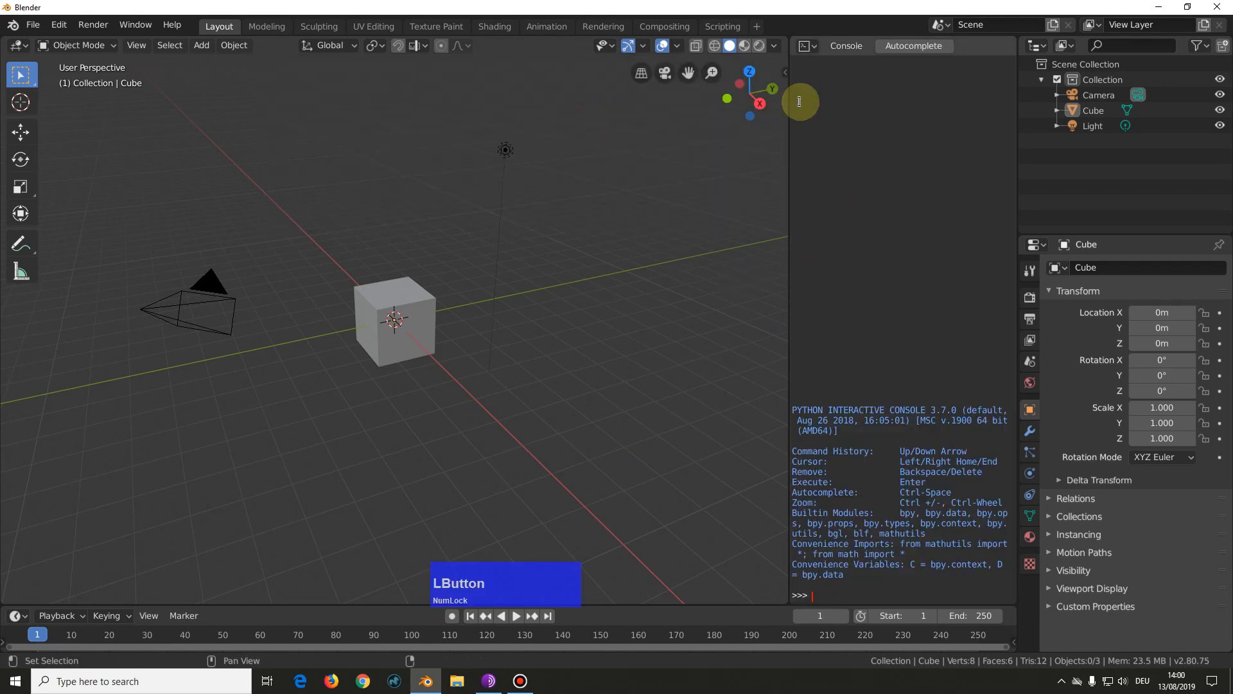
{"action": "left_click", "coordinate": [804, 45]}
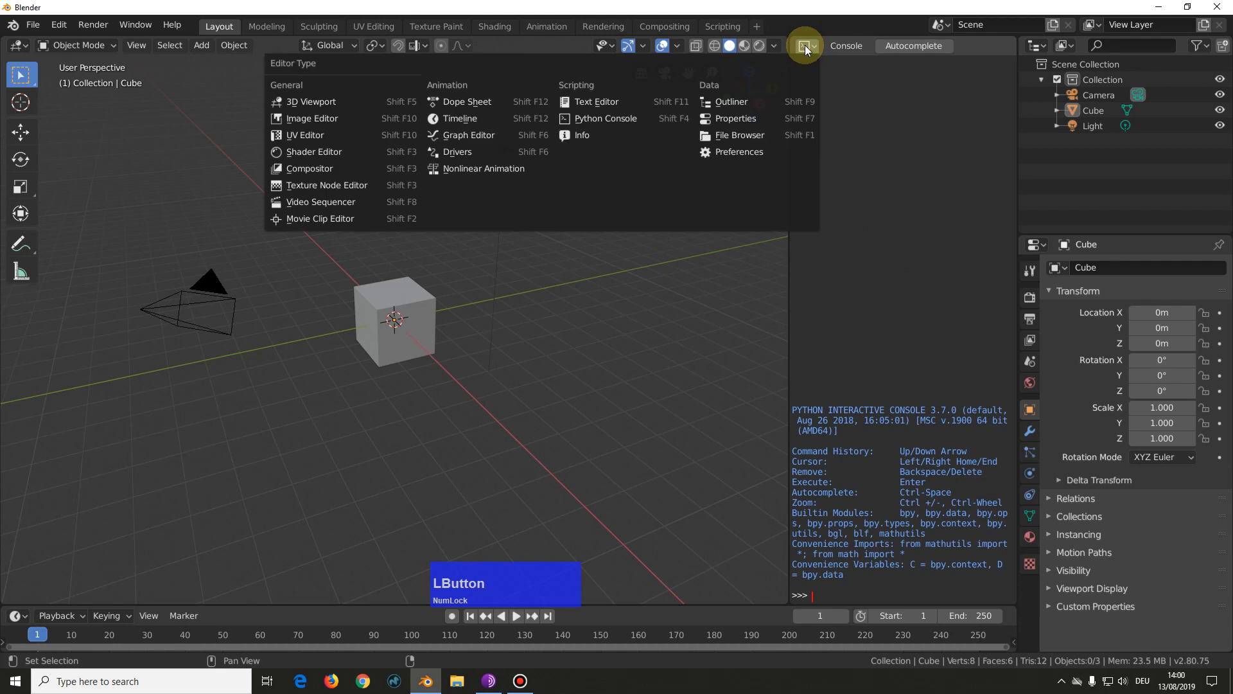
{"action": "left_click", "coordinate": [315, 119]}
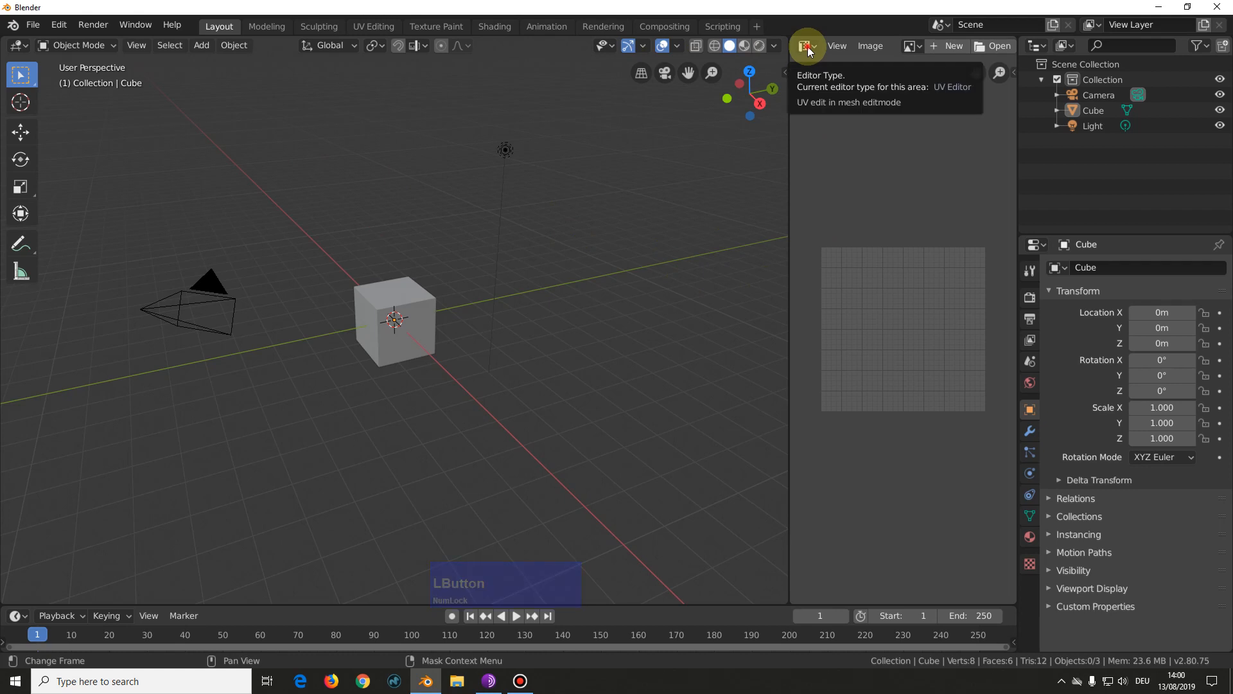
{"action": "left_click", "coordinate": [808, 46]}
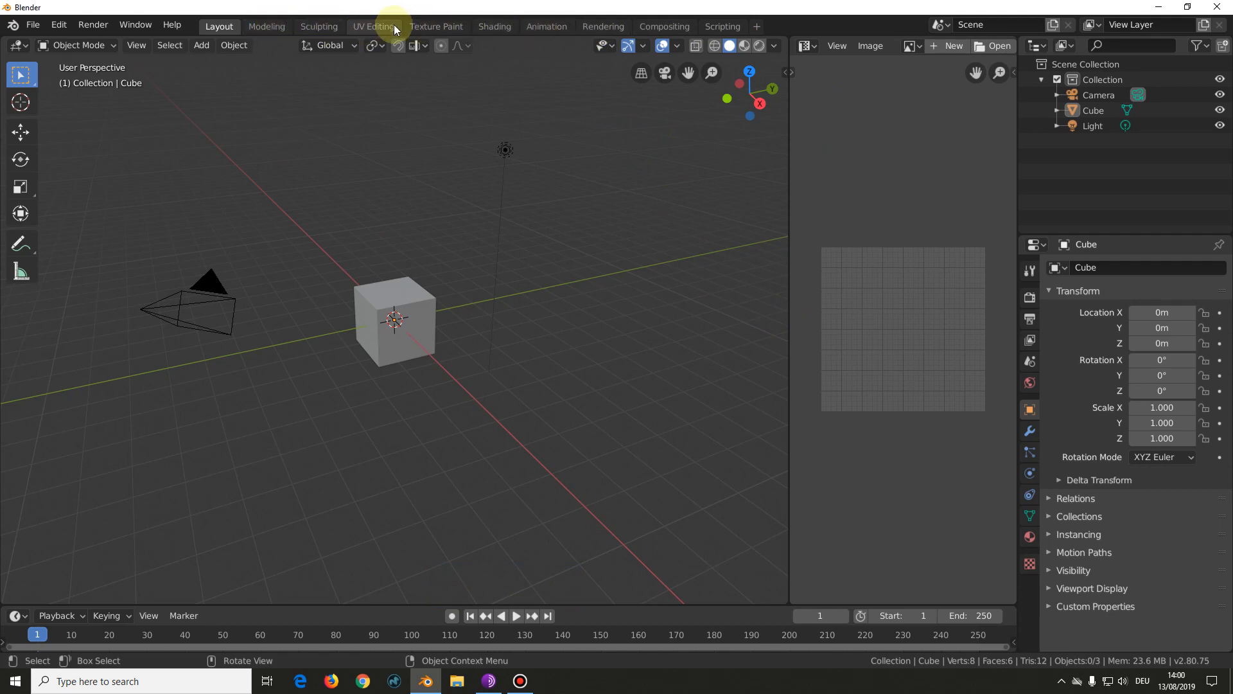
Step: Look through the Texture Paint, Shading, Animation, Rendering and Scripting workspaces and return to the Layout workspace
{"action": "left_click", "coordinate": [447, 28]}
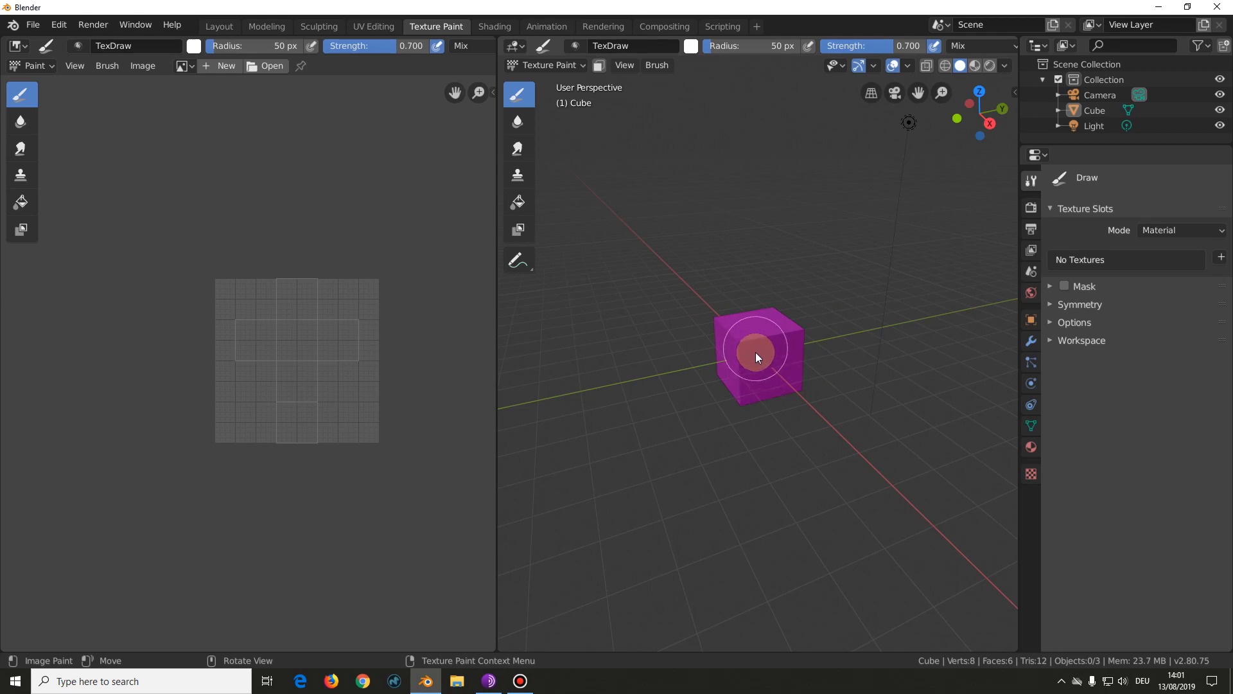
{"action": "left_click", "coordinate": [495, 26]}
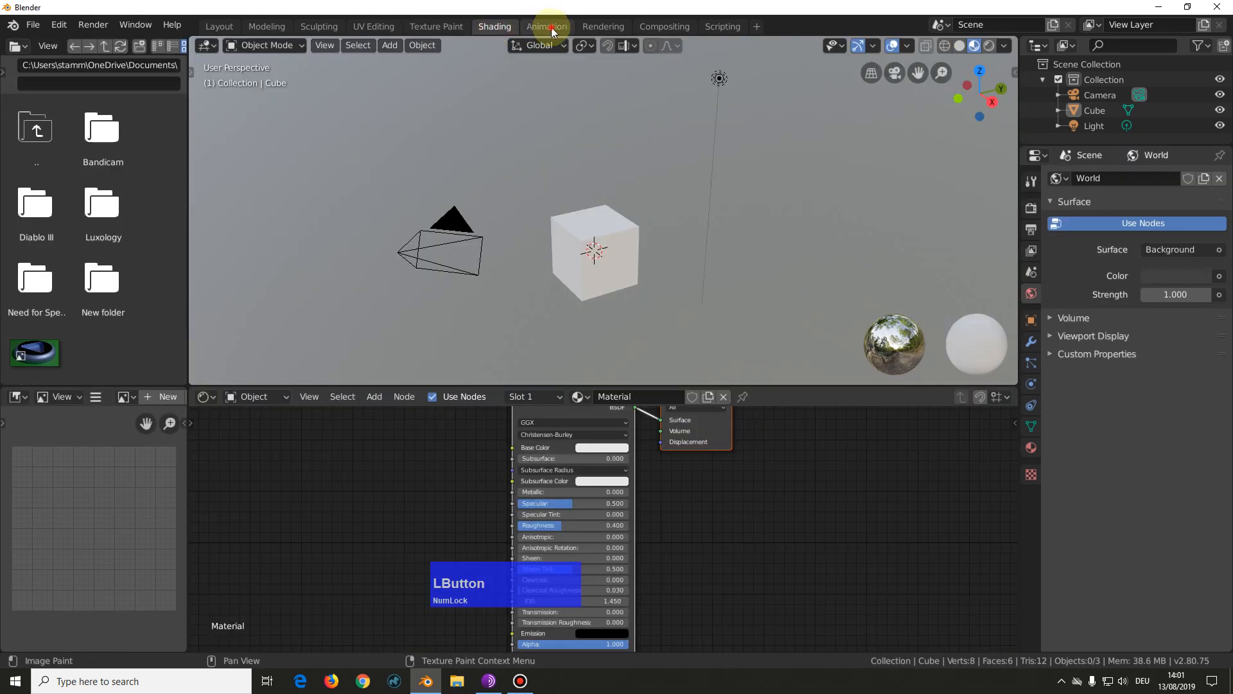
{"action": "left_click", "coordinate": [549, 26]}
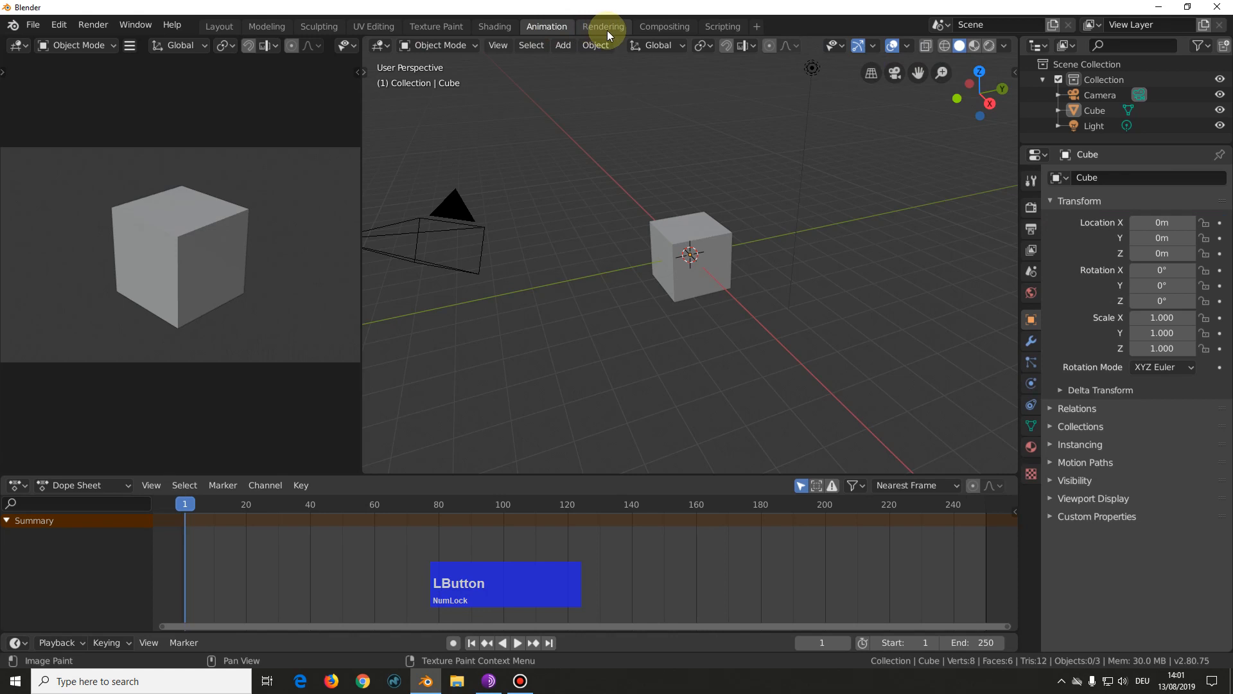
{"action": "left_click", "coordinate": [607, 28]}
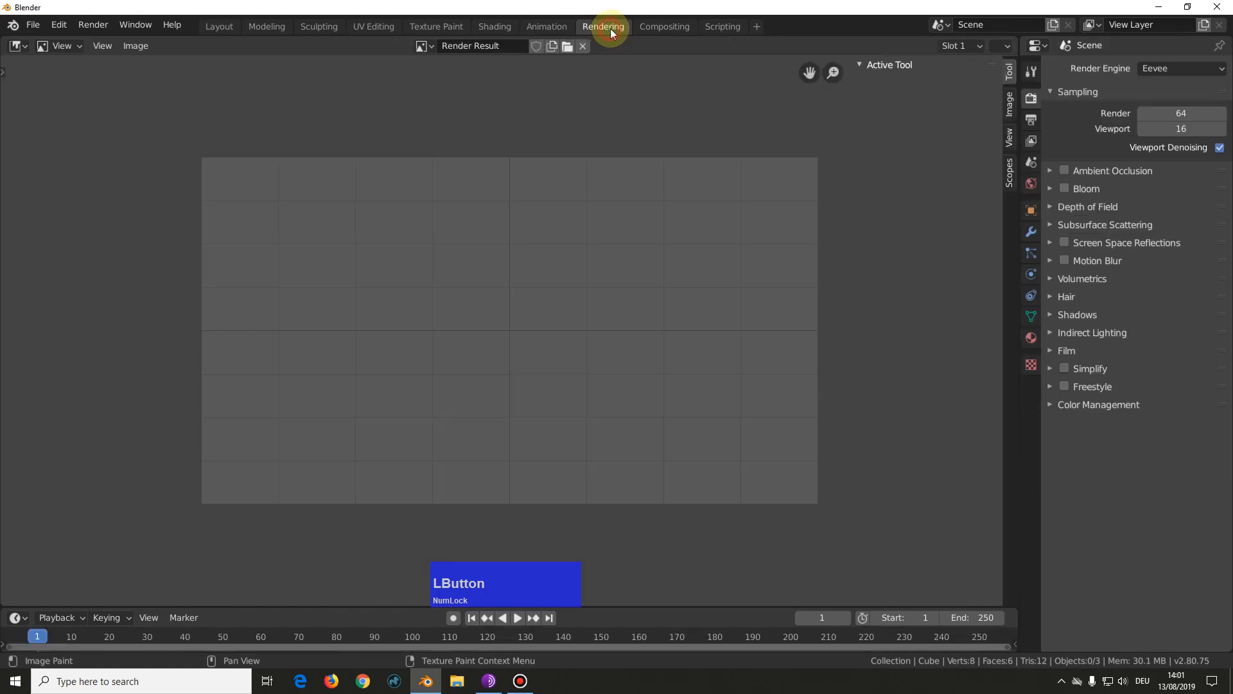
{"action": "left_click", "coordinate": [722, 27]}
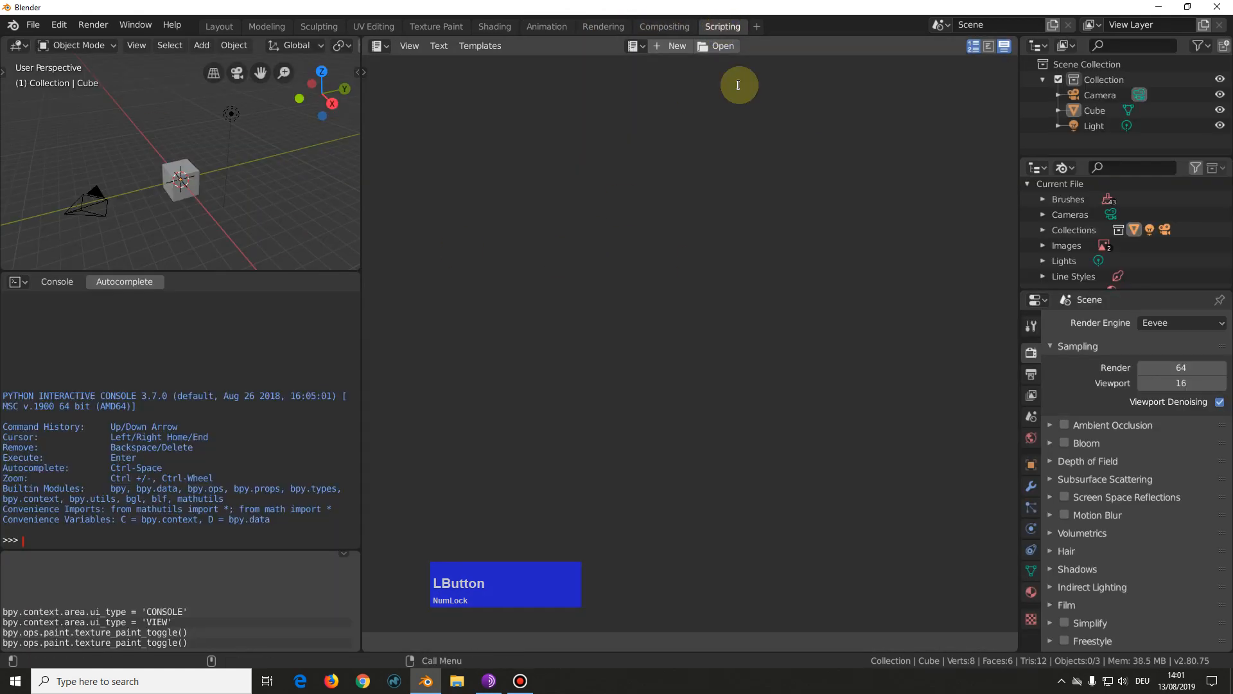
{"action": "left_click", "coordinate": [220, 25]}
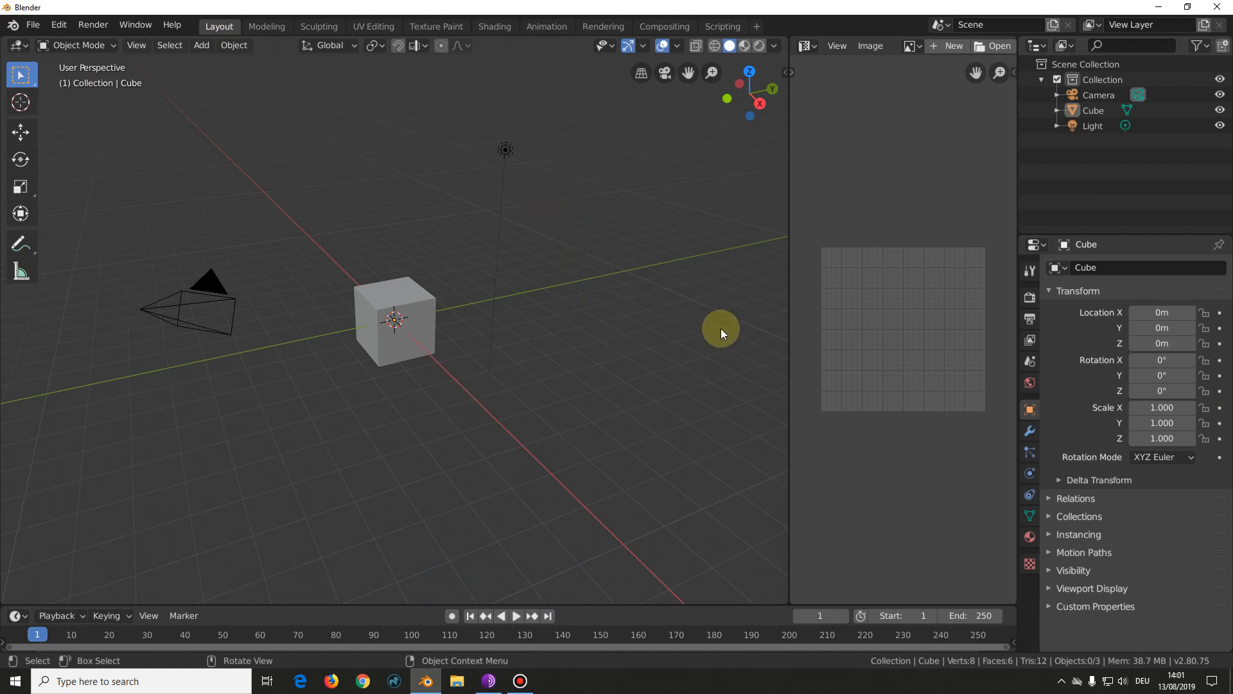
Step: Join the two areas so that the 3D viewport takes over the space of the UV Editor
{"action": "right_click", "coordinate": [783, 353]}
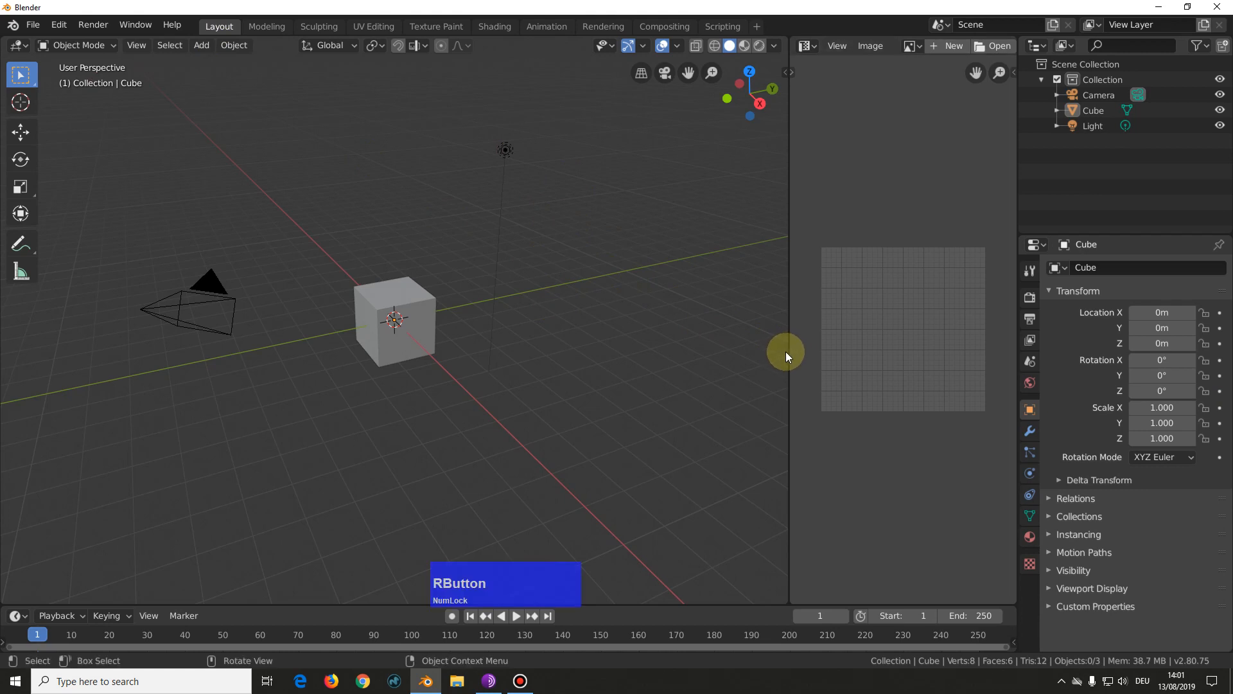
{"action": "right_click", "coordinate": [788, 352]}
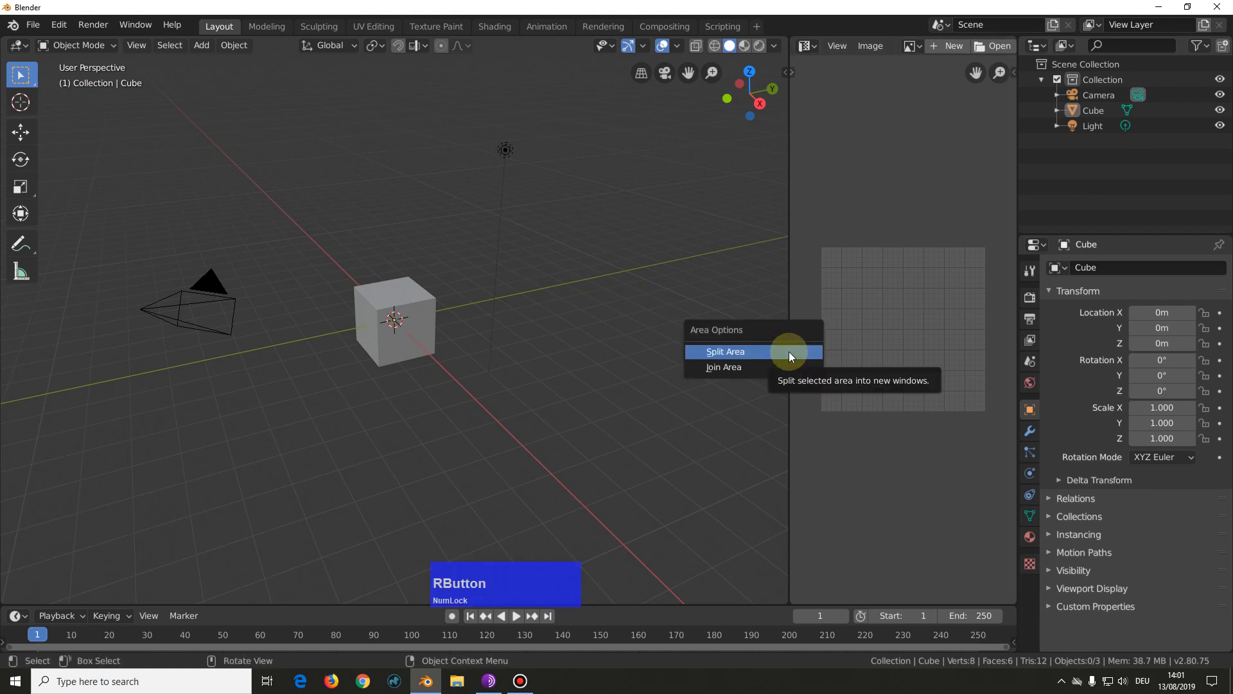
{"action": "left_click", "coordinate": [776, 369]}
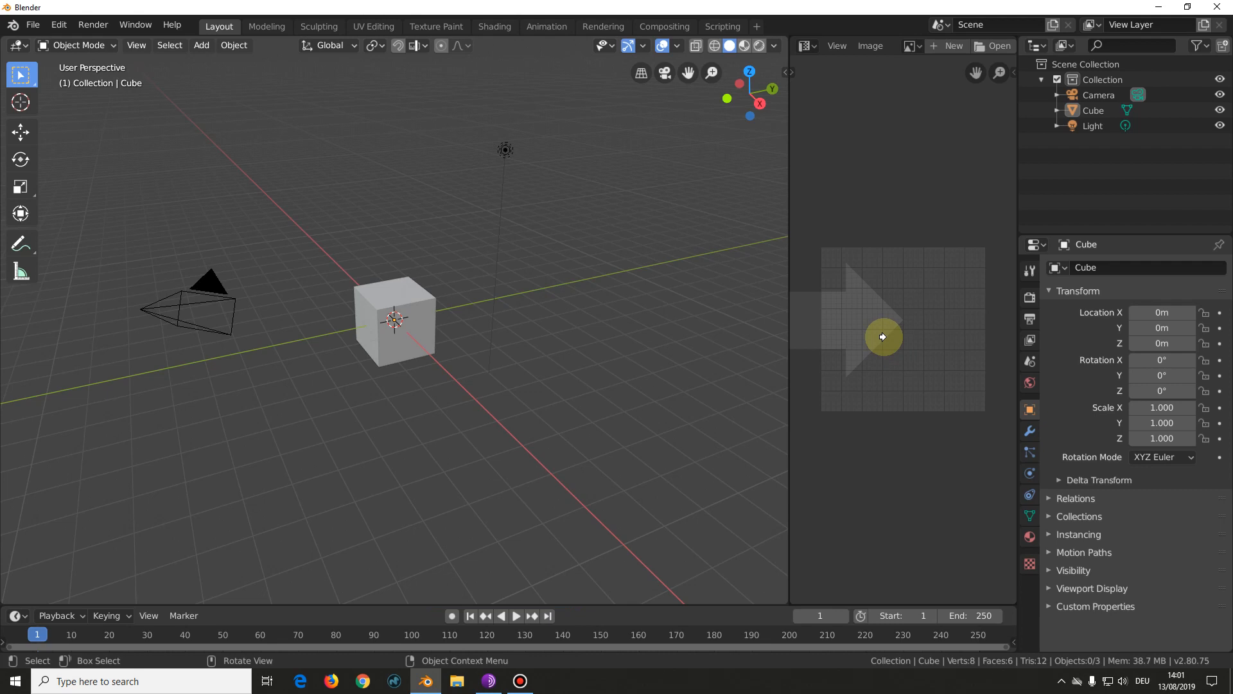
{"action": "left_click", "coordinate": [883, 336]}
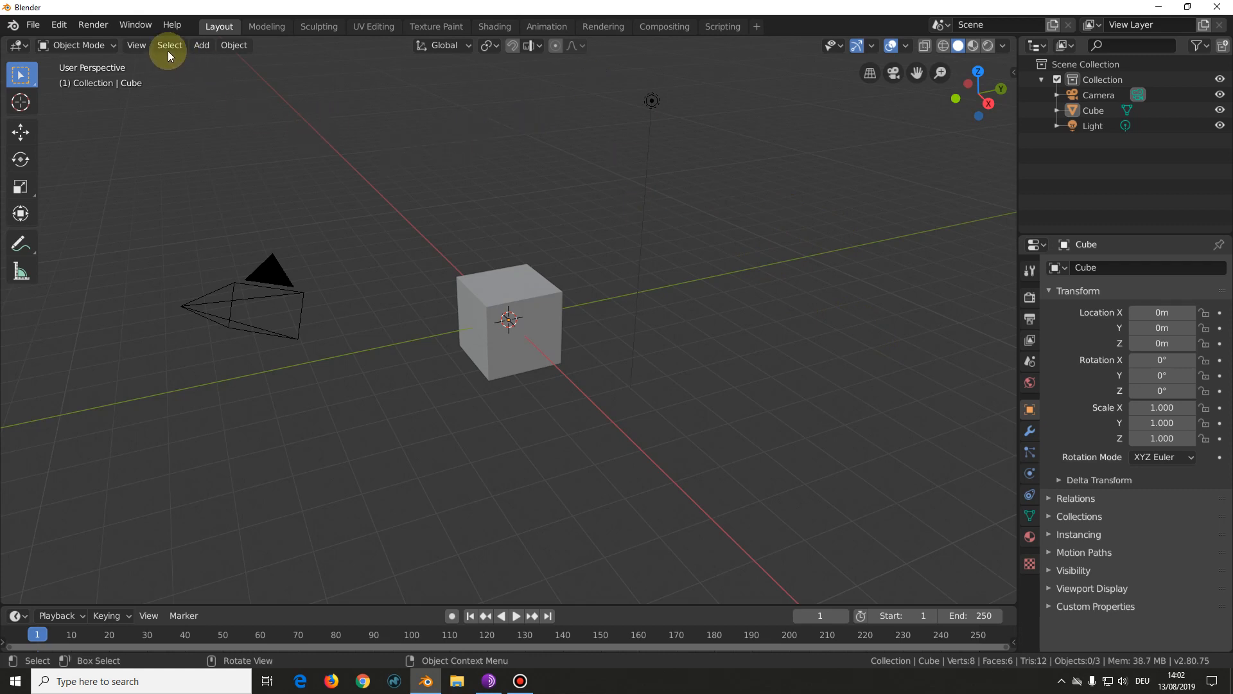
Step: Switch the program window to fullscreen
{"action": "left_click", "coordinate": [143, 26]}
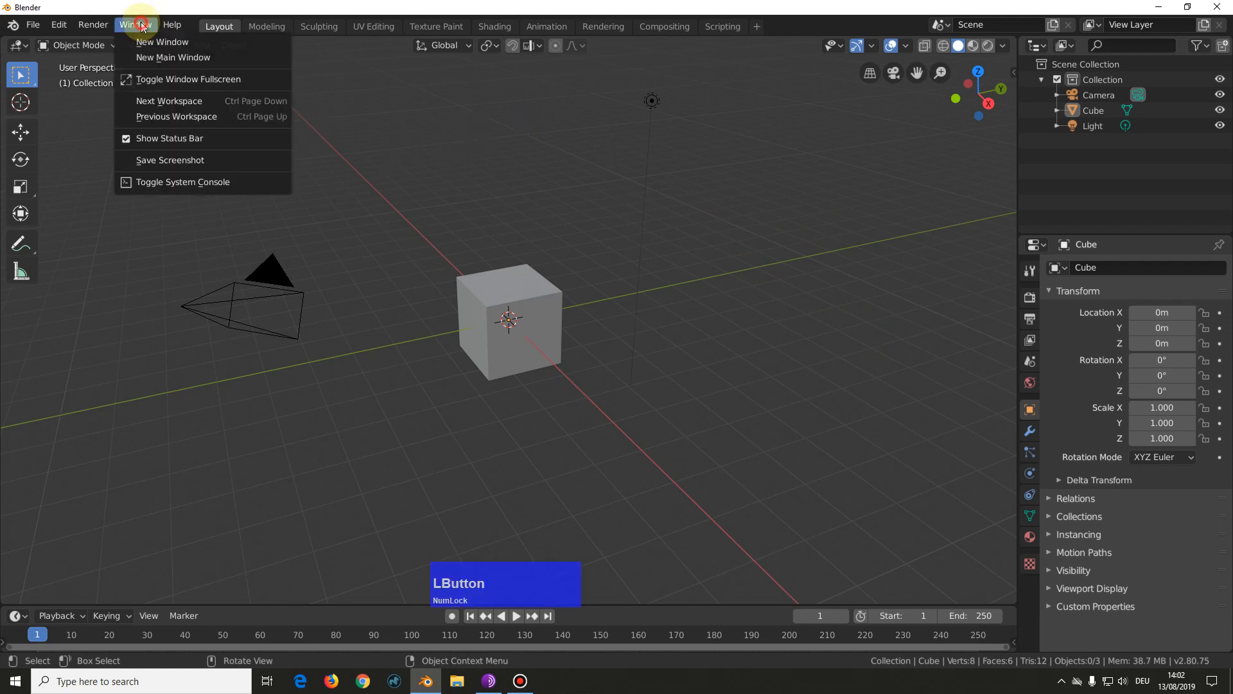
{"action": "left_click", "coordinate": [159, 80]}
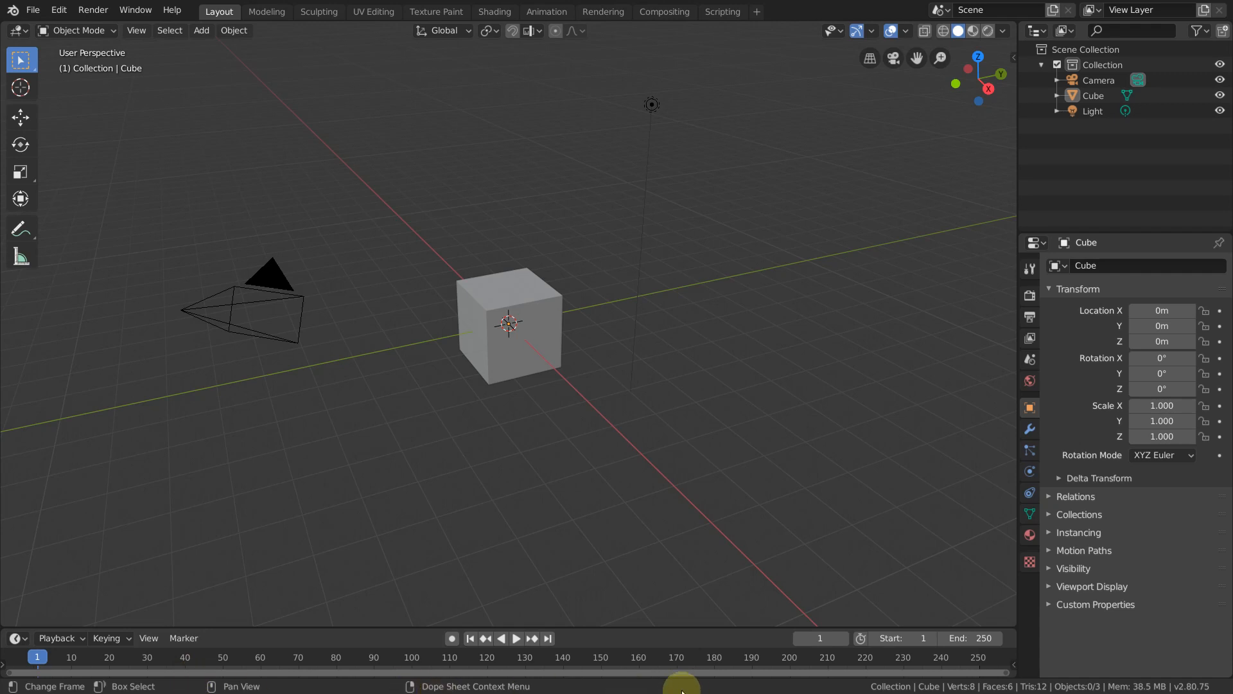
Step: Expand the 3D viewport to fill the whole screen, hiding its header and all other editors
{"action": "key", "text": "ctrl"}
{"action": "key", "text": "Num_Lock"}
{"action": "key", "text": "alt"}
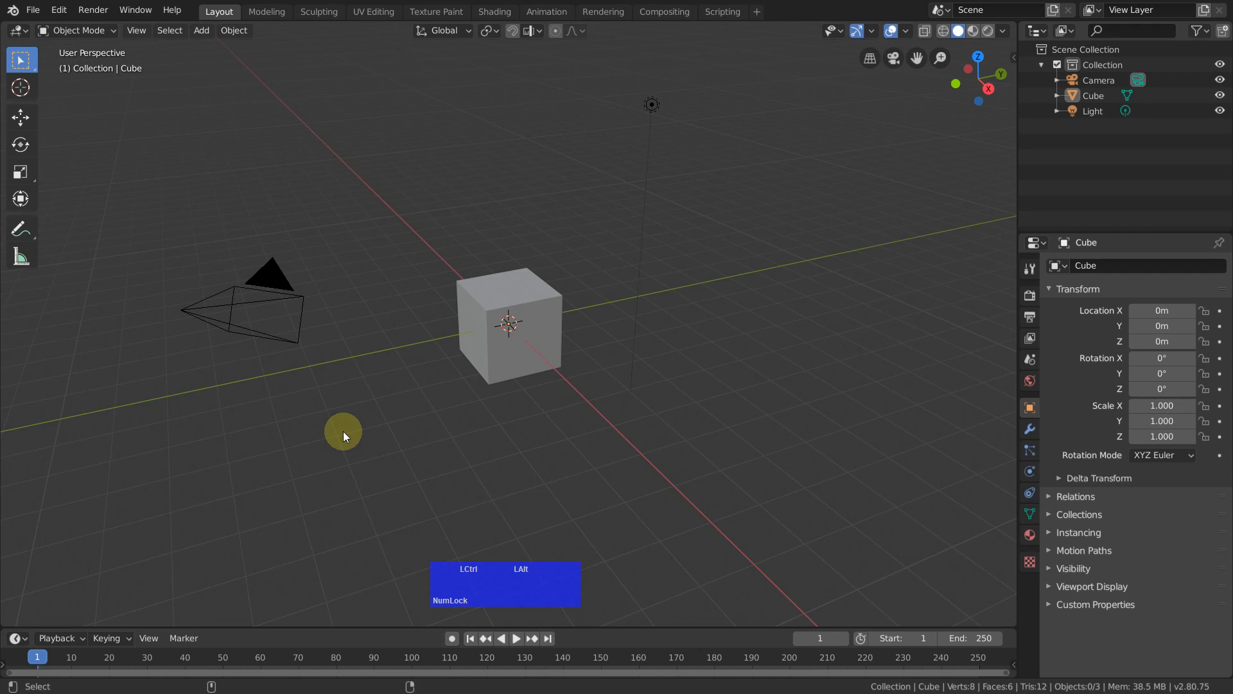
{"action": "key", "text": "ctrl+alt+space"}
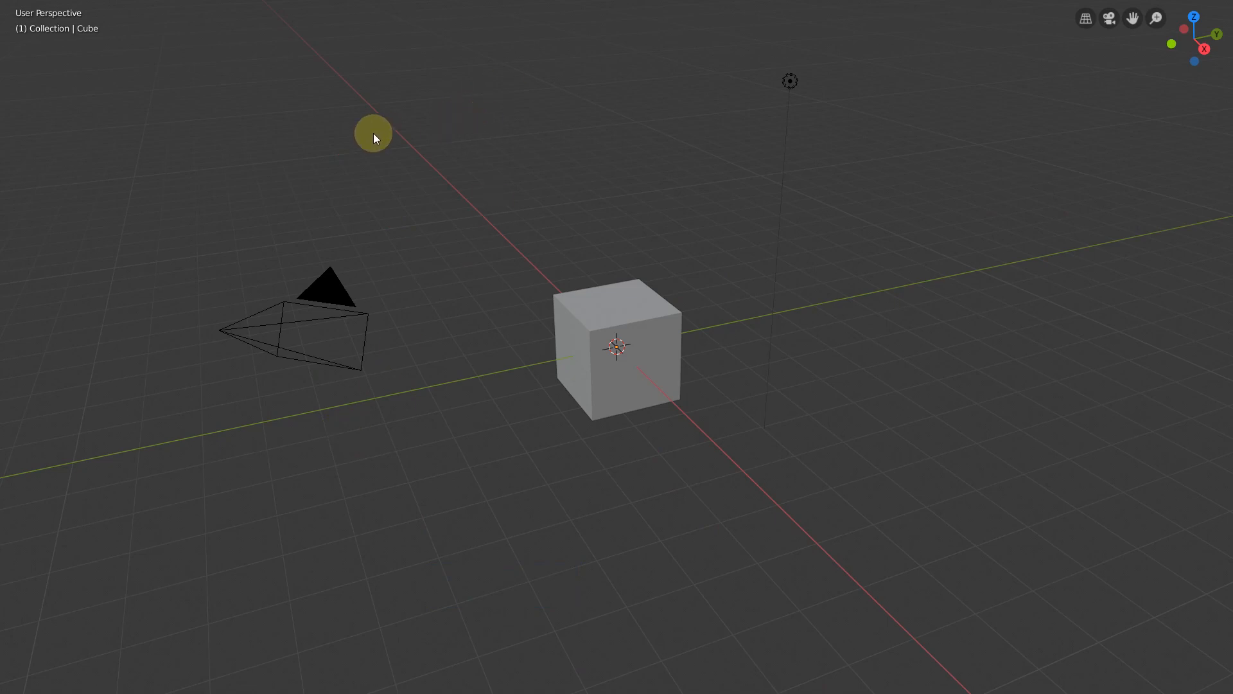
Step: Show the toolbar and the sidebar in the fullscreen 3D viewport, and restore the regular multi-editor layout
{"action": "key", "text": "t"}
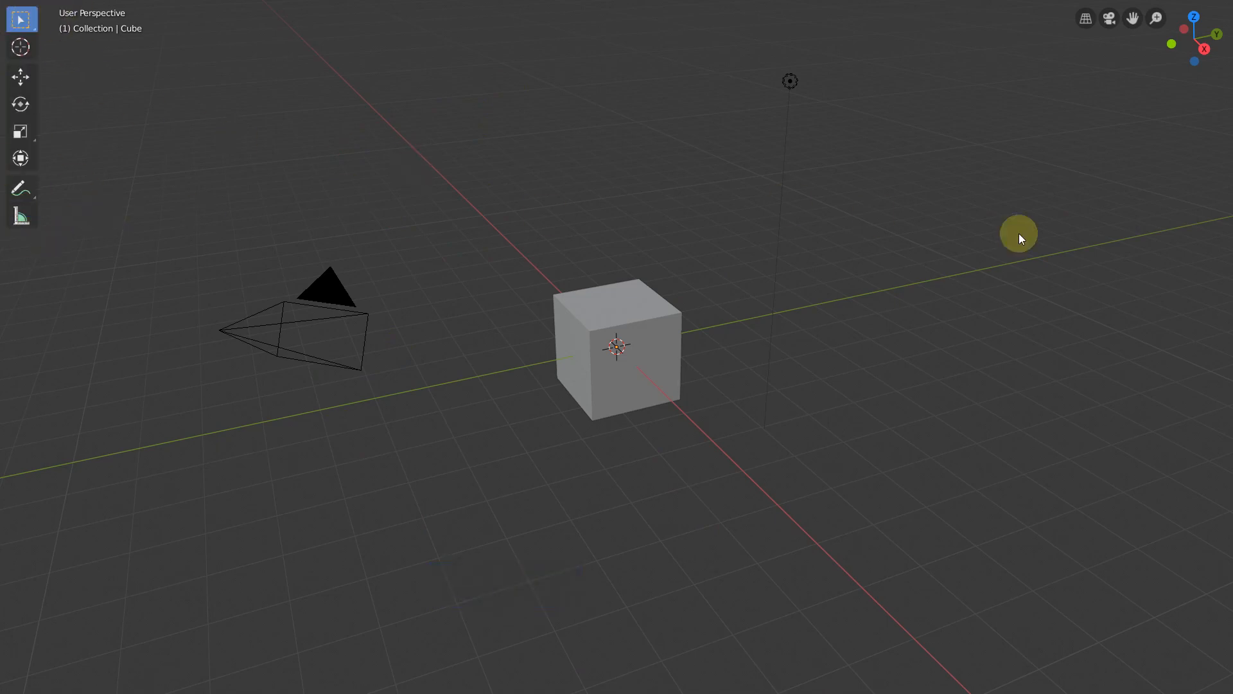
{"action": "key", "text": "n"}
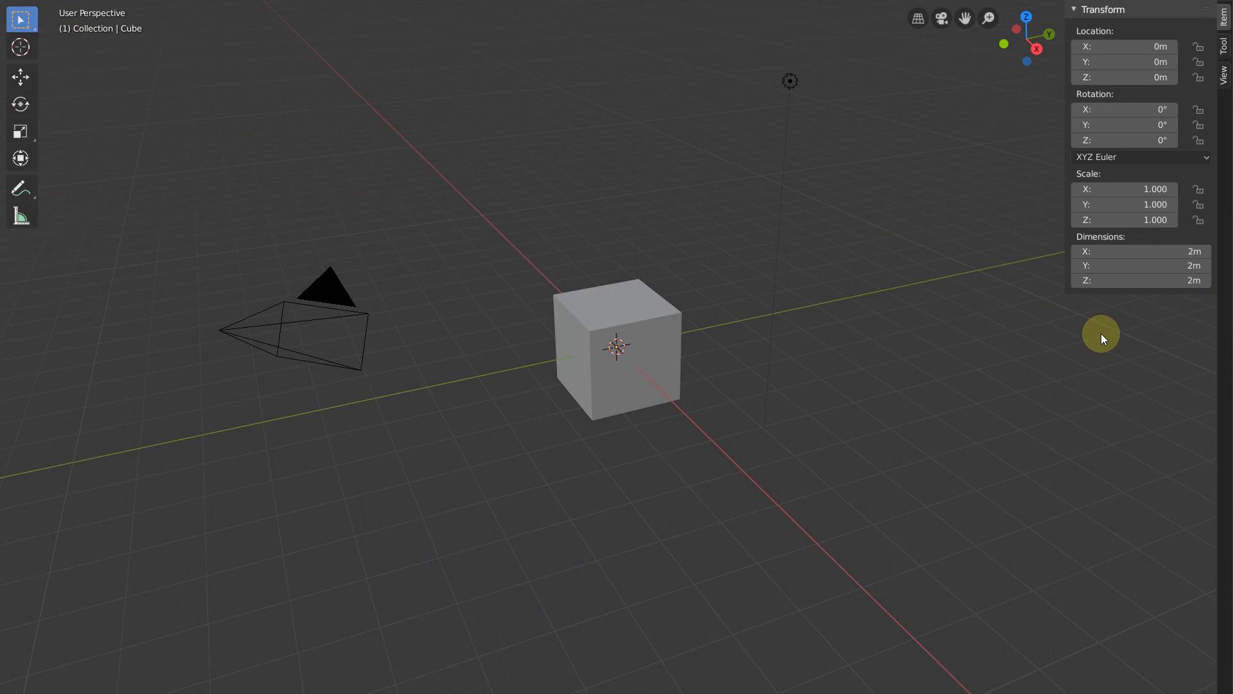
{"action": "key", "text": "ctrl+space"}
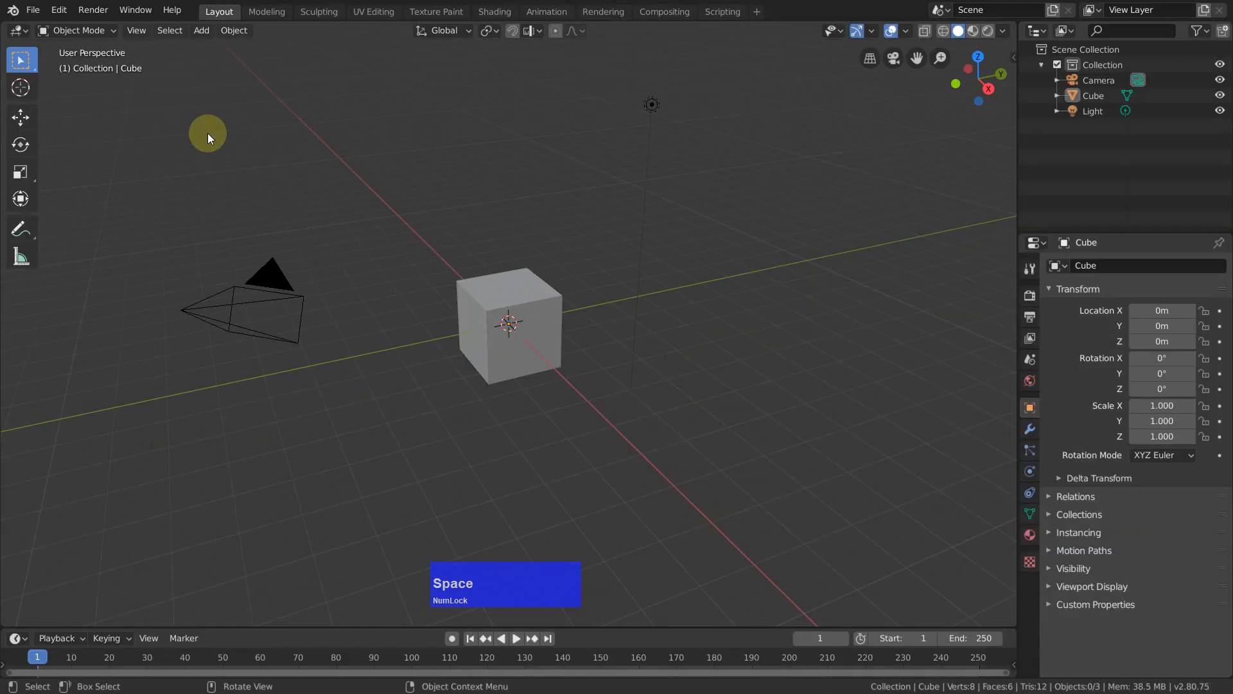
{"action": "left_click", "coordinate": [61, 10]}
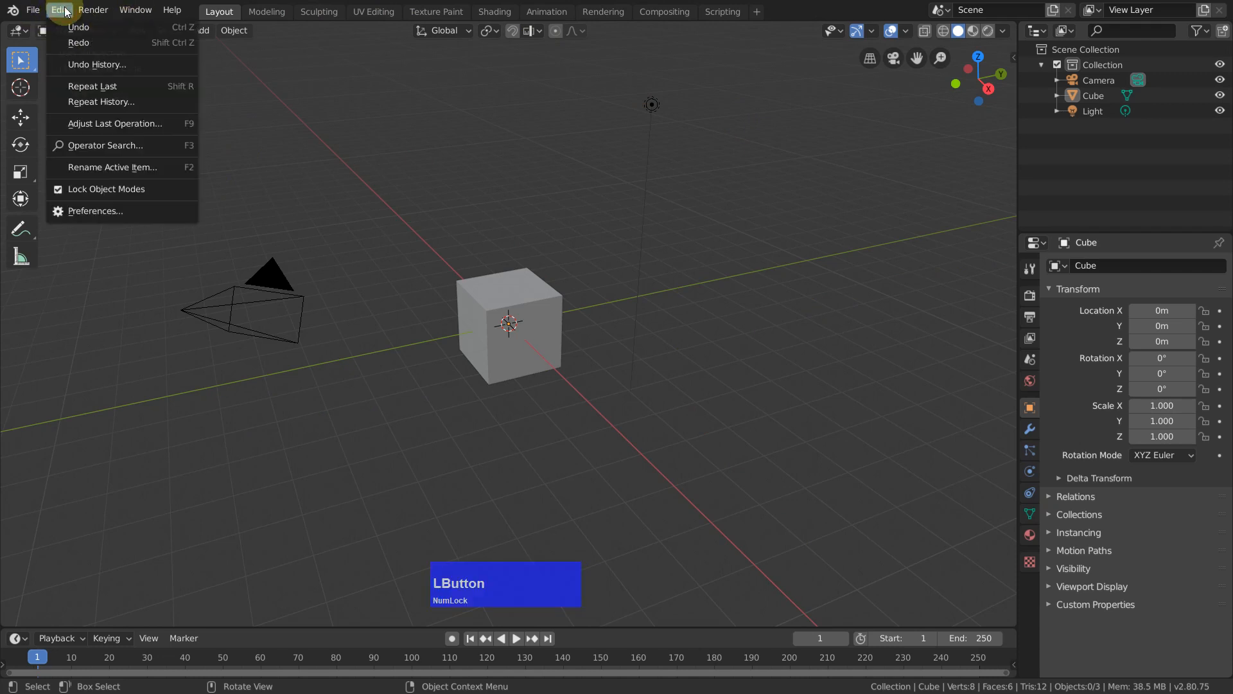
{"action": "mouse_move", "coordinate": [35, 12]}
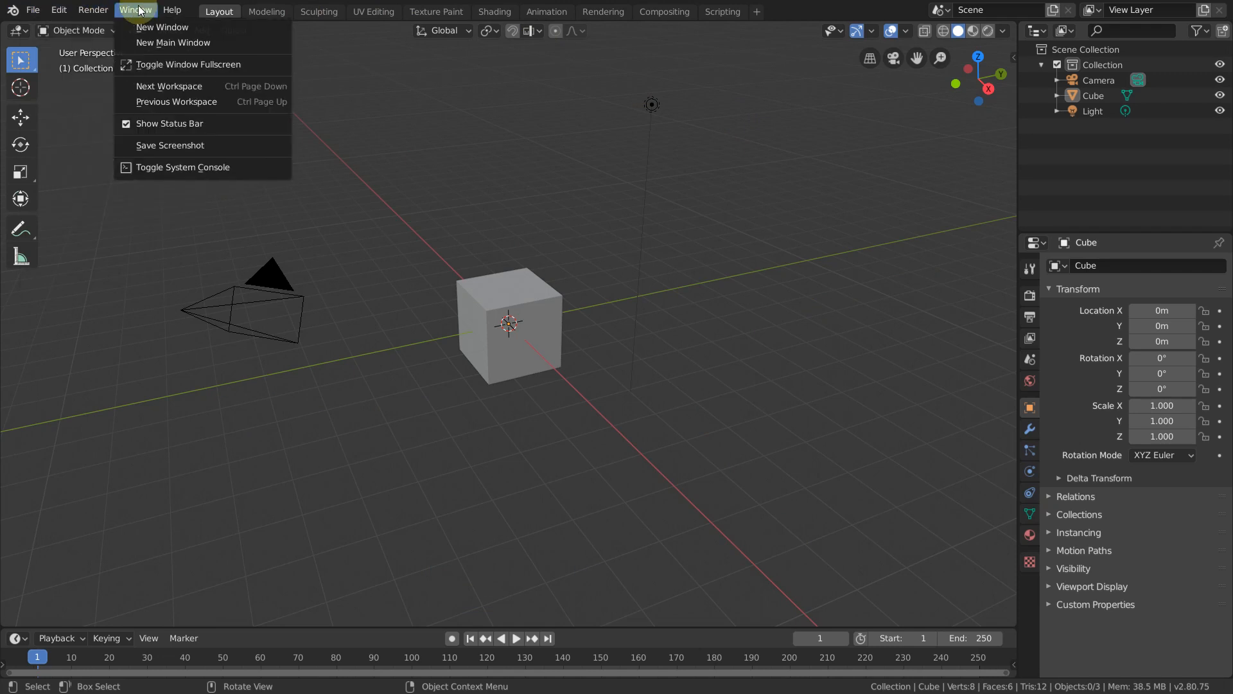
{"action": "mouse_move", "coordinate": [172, 12]}
{"action": "mouse_move", "coordinate": [93, 12]}
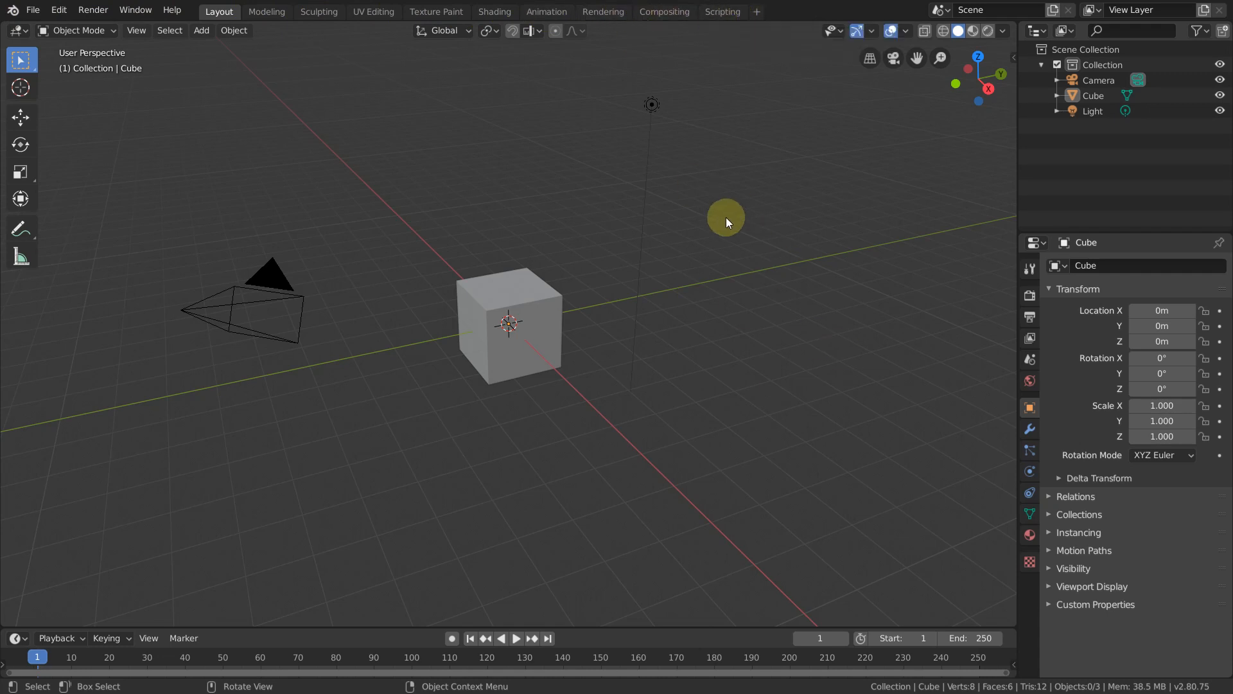
Step: Check the Quick Favorites in Object Mode and in the cube's Edit Mode, and return to Object Mode
{"action": "key", "text": "q"}
{"action": "key", "text": "Tab"}
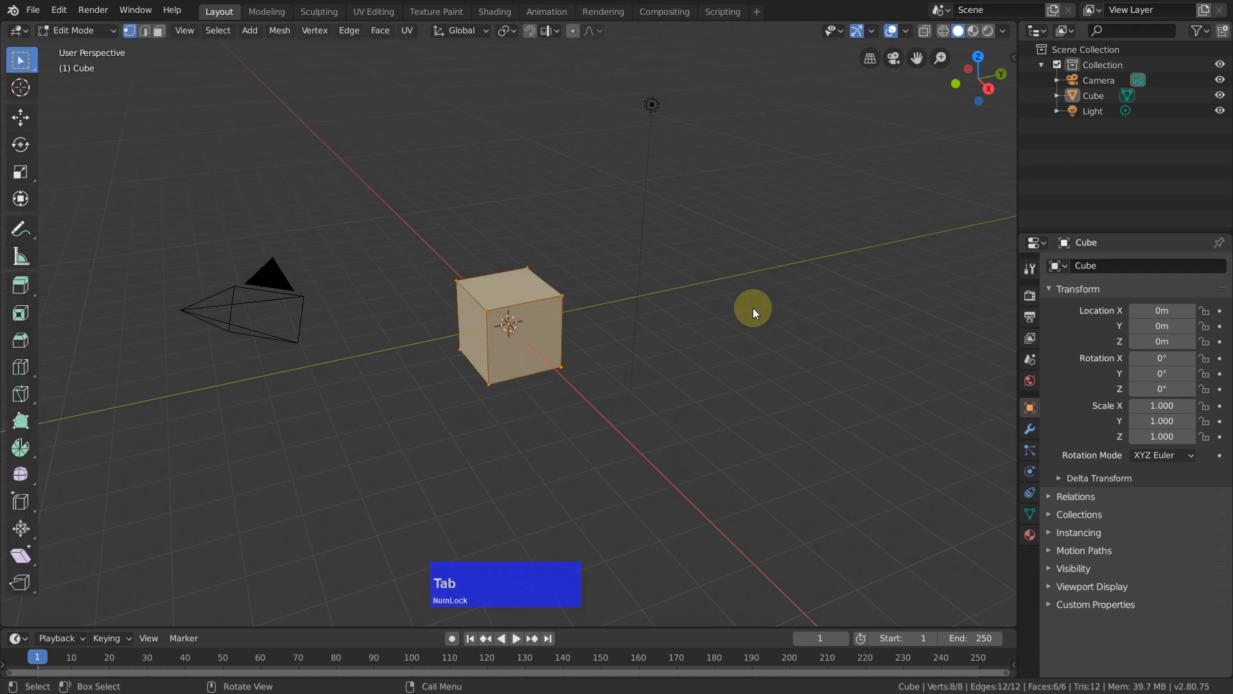
{"action": "key", "text": "q"}
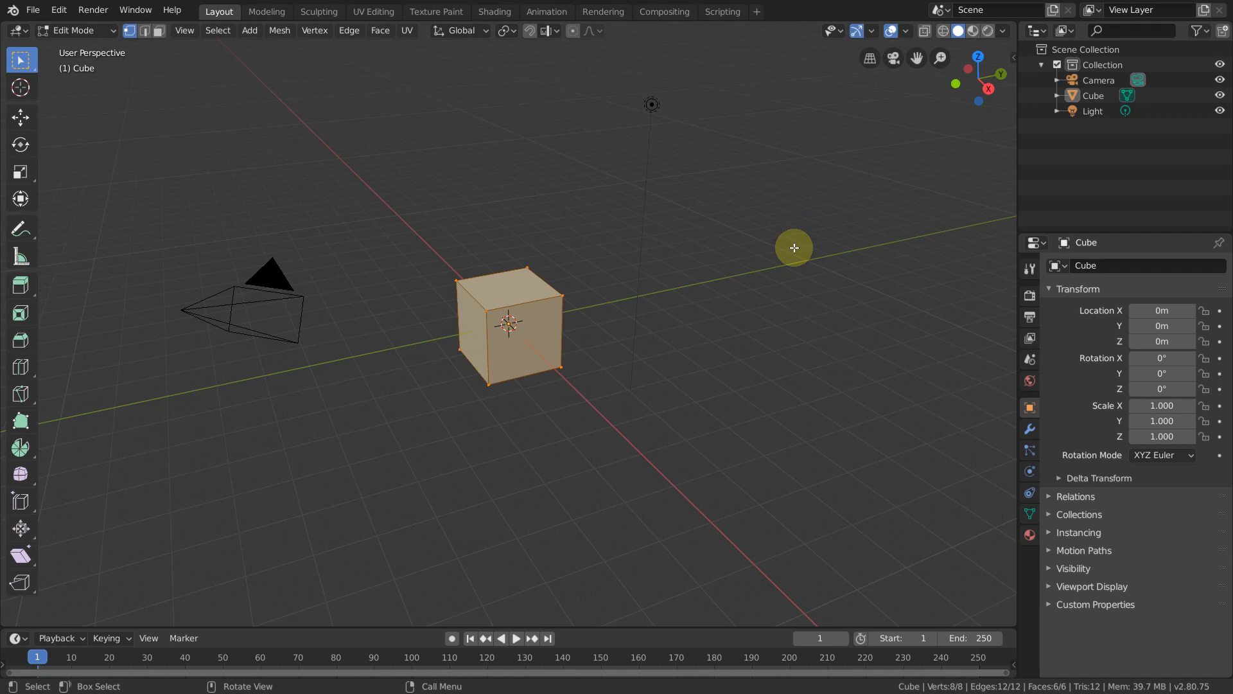
{"action": "key", "text": "Tab"}
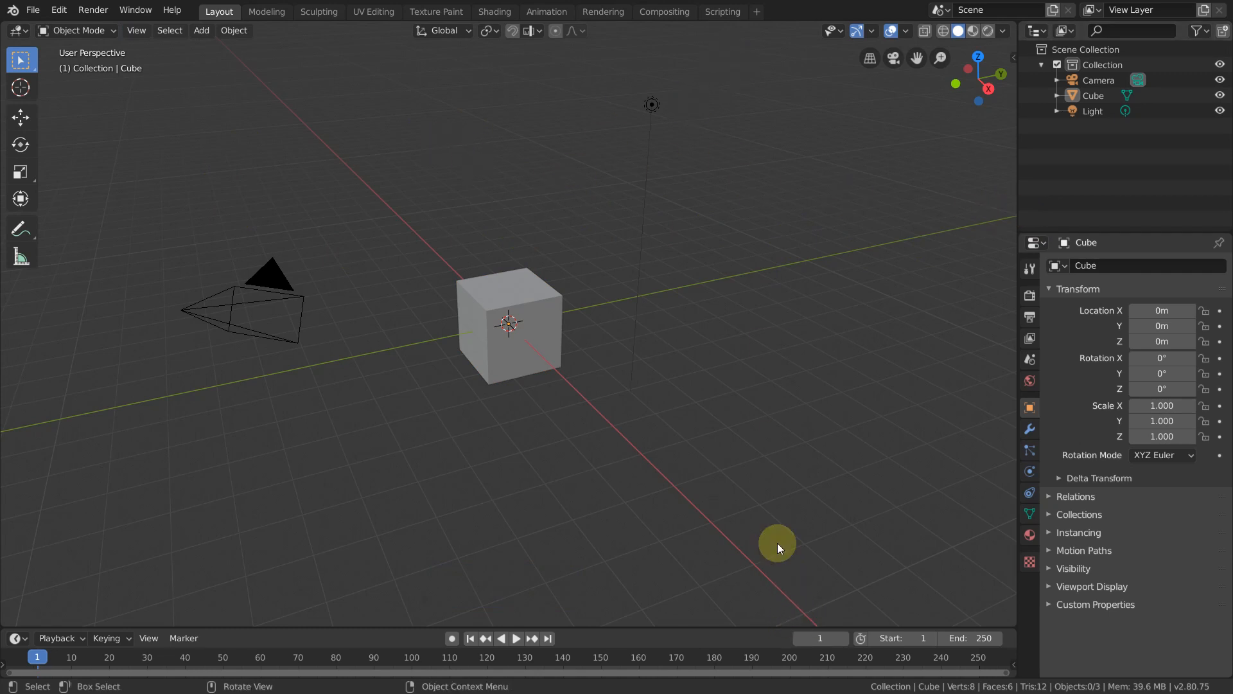
Step: Look at the options for saving the startup file and loading the factory settings
{"action": "left_click", "coordinate": [31, 11]}
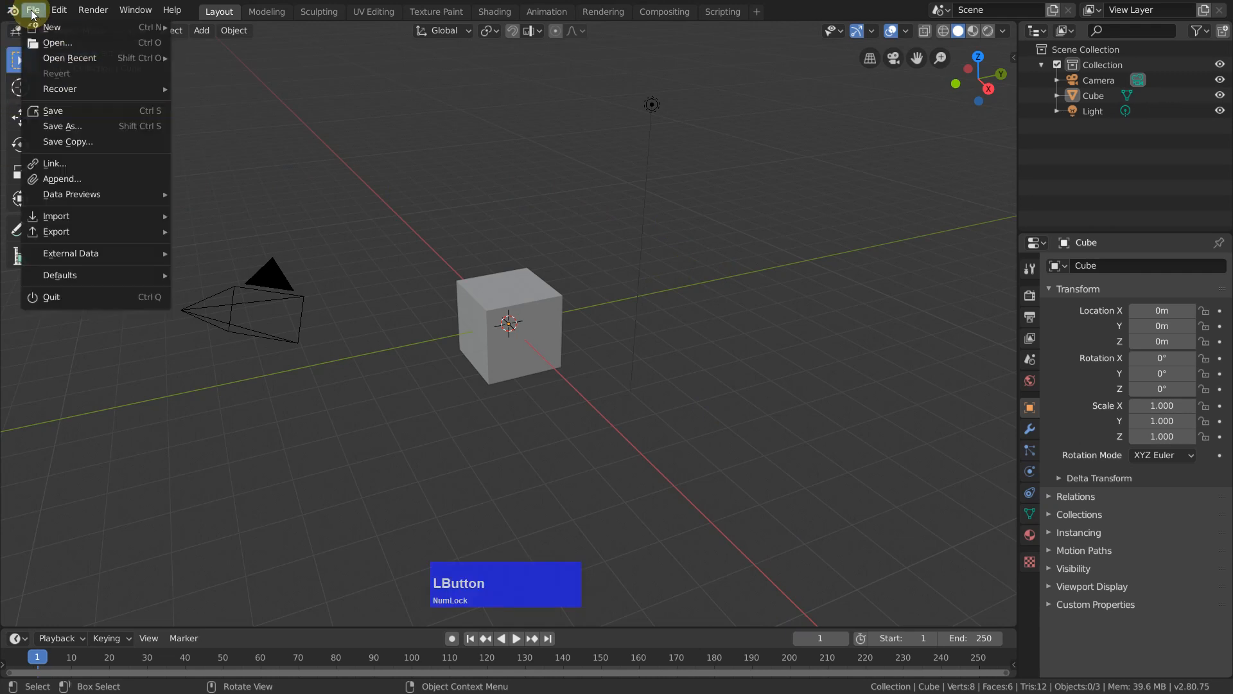
{"action": "mouse_move", "coordinate": [132, 275]}
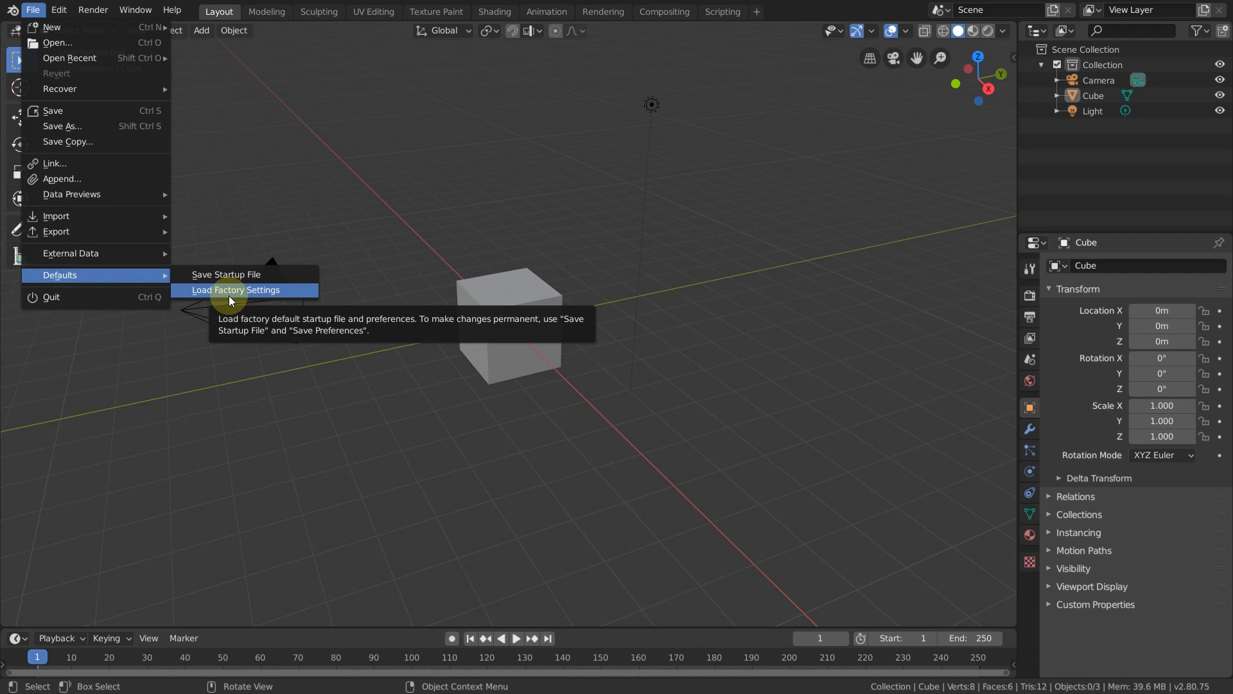
{"action": "left_click", "coordinate": [228, 296]}
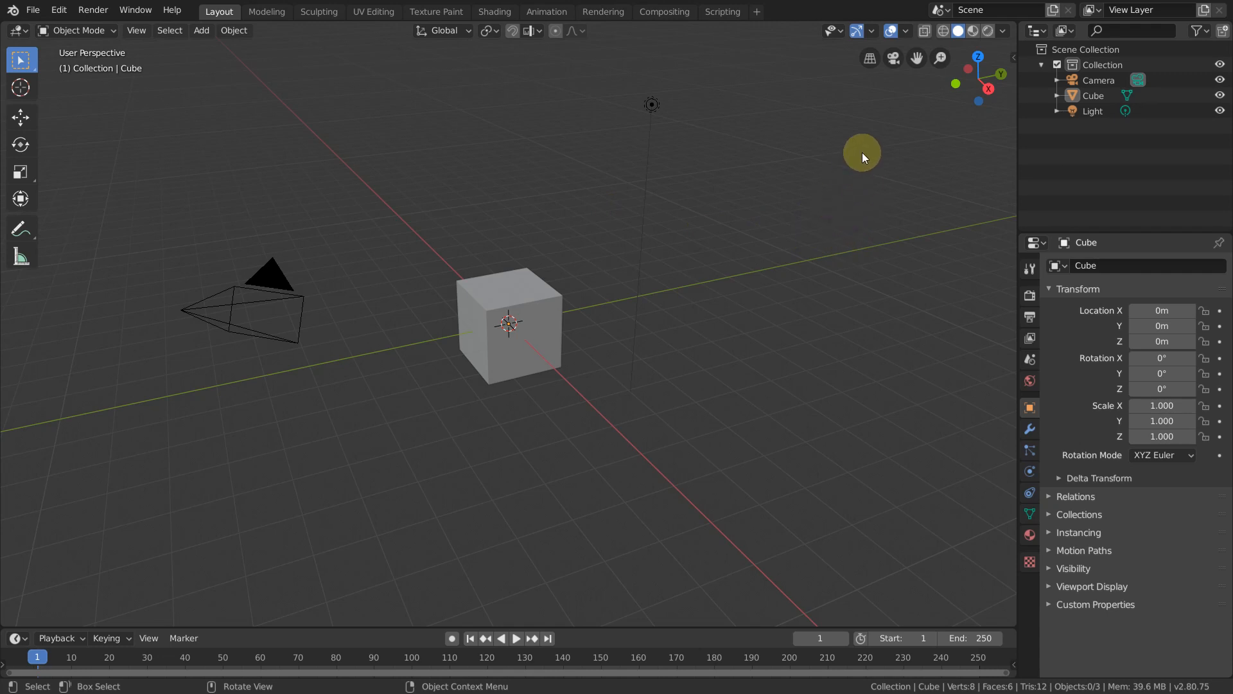
Step: Hide the floor grid in the viewport overlays and save the current setup as the startup file
{"action": "left_click", "coordinate": [906, 30]}
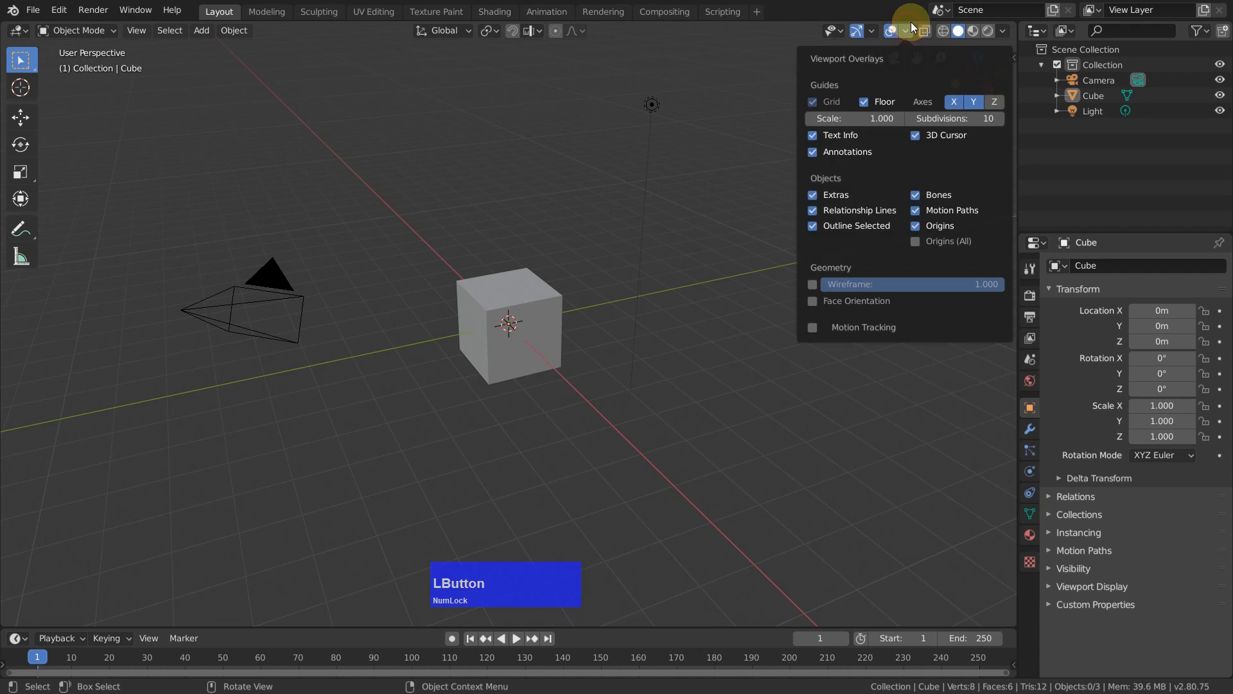
{"action": "left_click", "coordinate": [864, 101]}
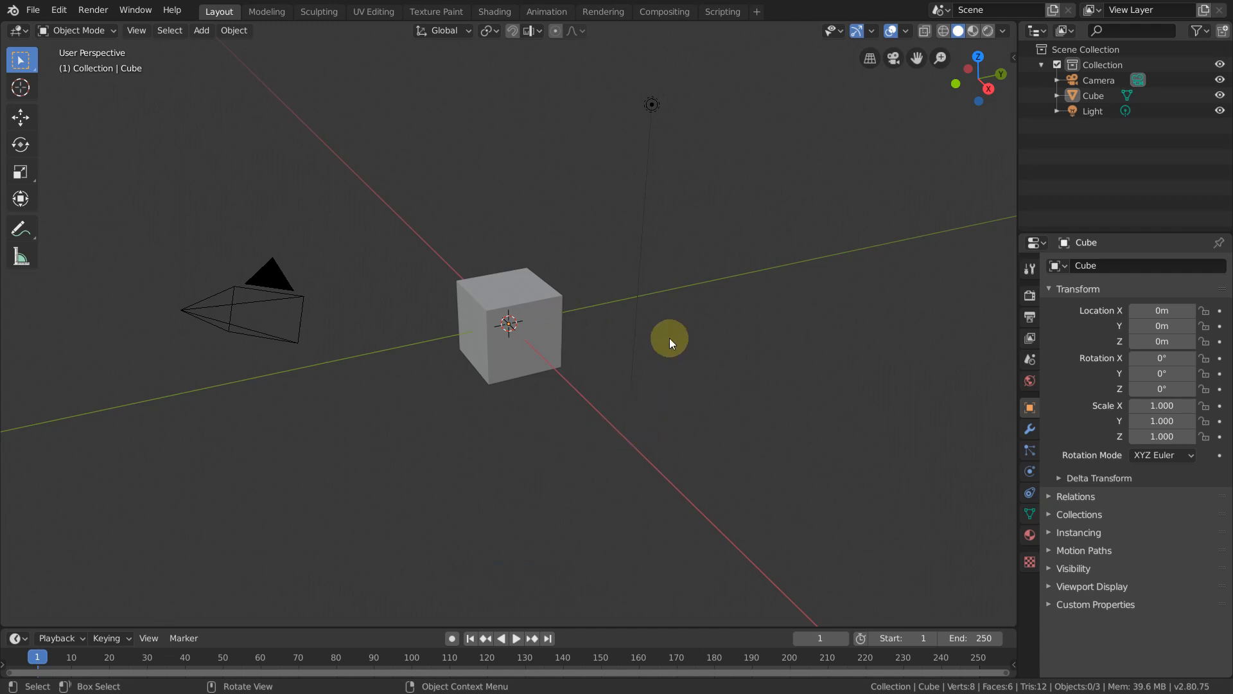
{"action": "left_click", "coordinate": [33, 11]}
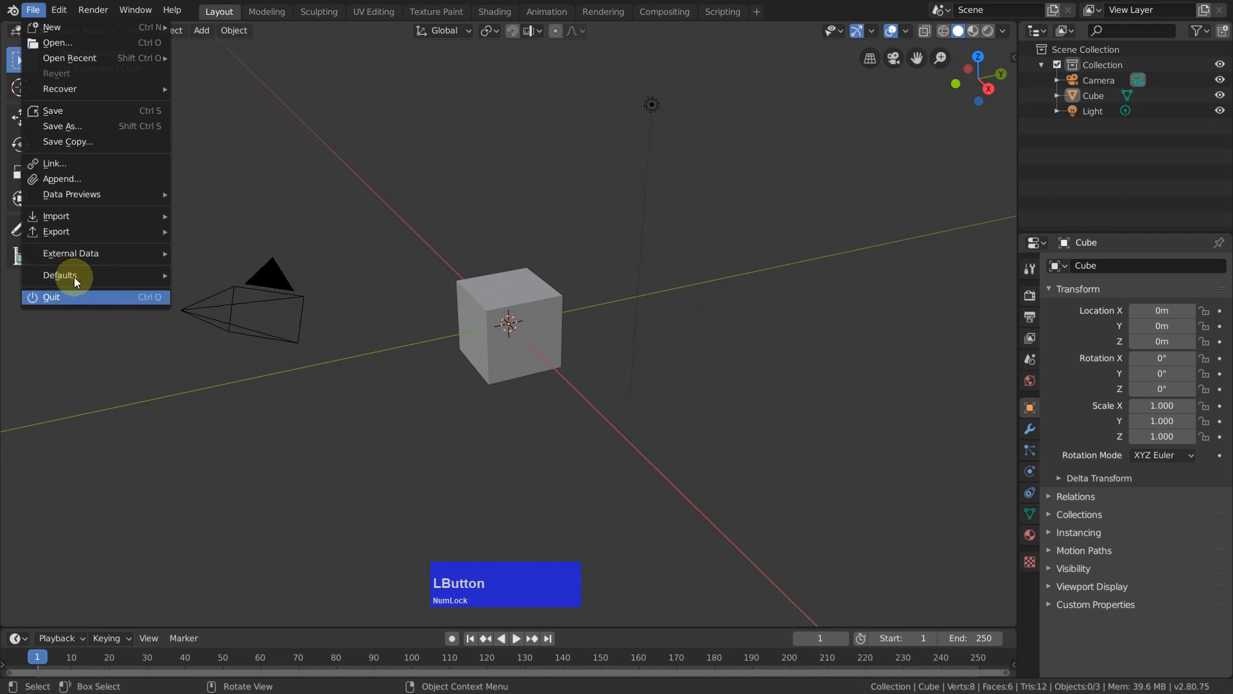
{"action": "mouse_move", "coordinate": [78, 275]}
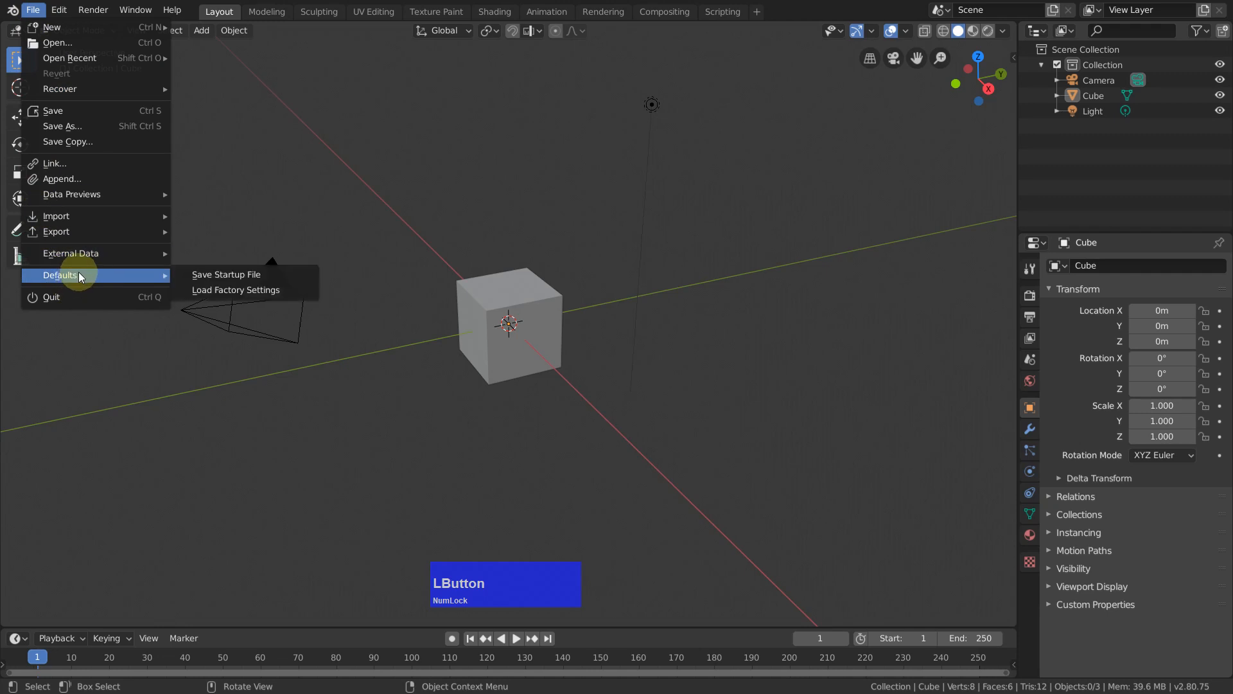
{"action": "left_click", "coordinate": [264, 274]}
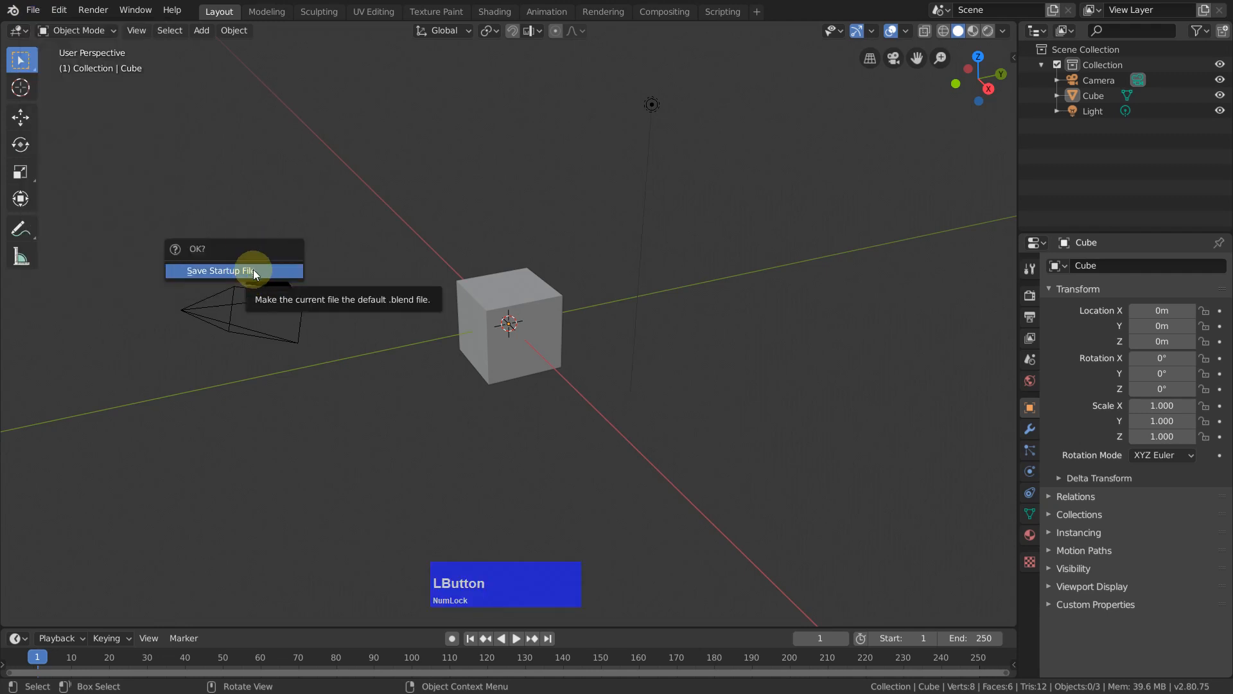
{"action": "left_click", "coordinate": [255, 272]}
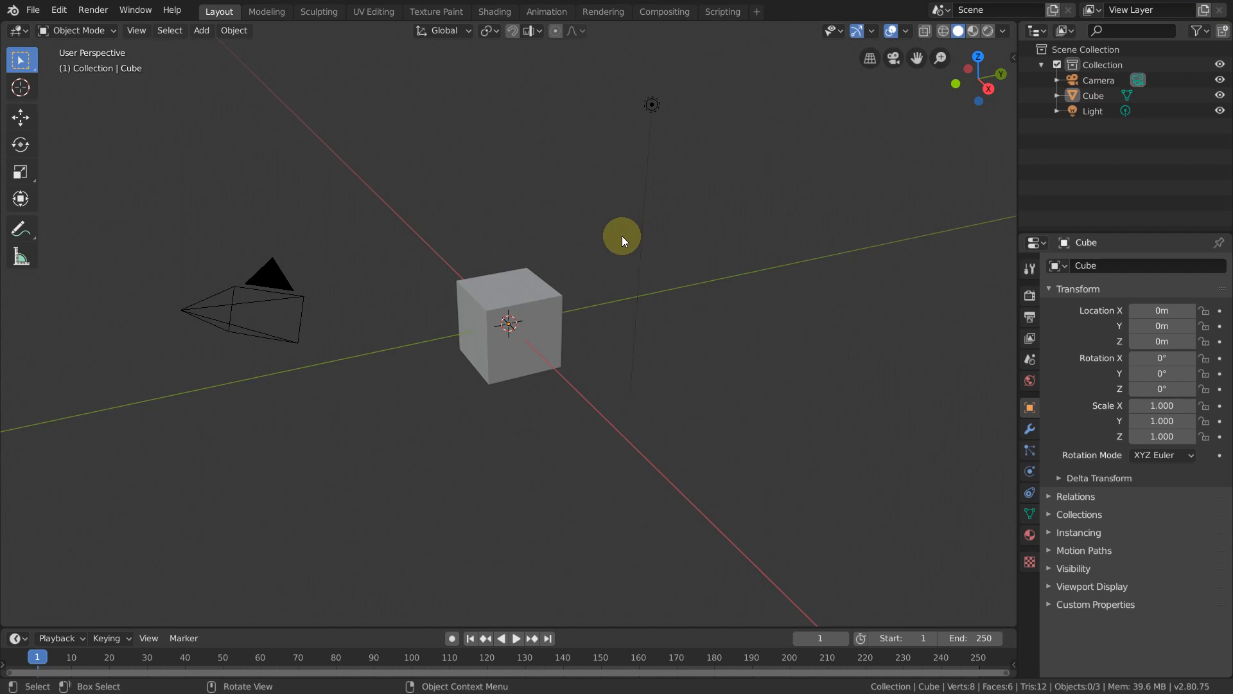
Step: Take the program window out of fullscreen mode, and restart Blender with the splash screen dismissed
{"action": "left_click", "coordinate": [136, 10]}
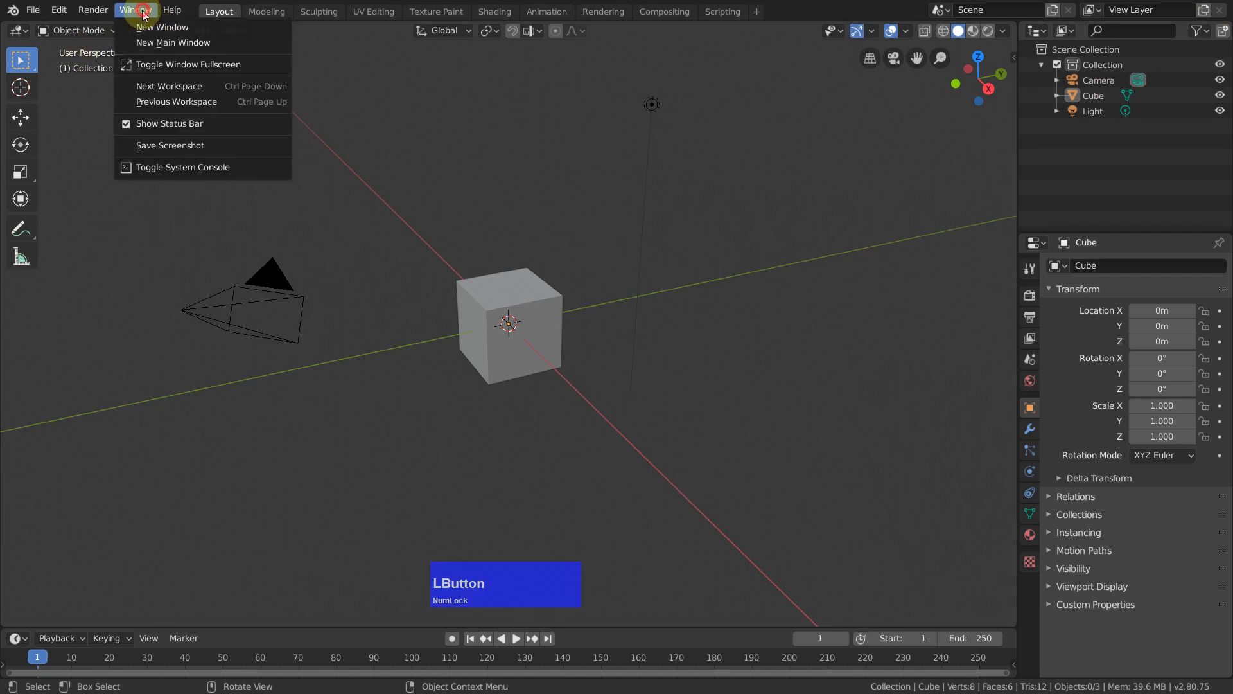
{"action": "left_click", "coordinate": [163, 65]}
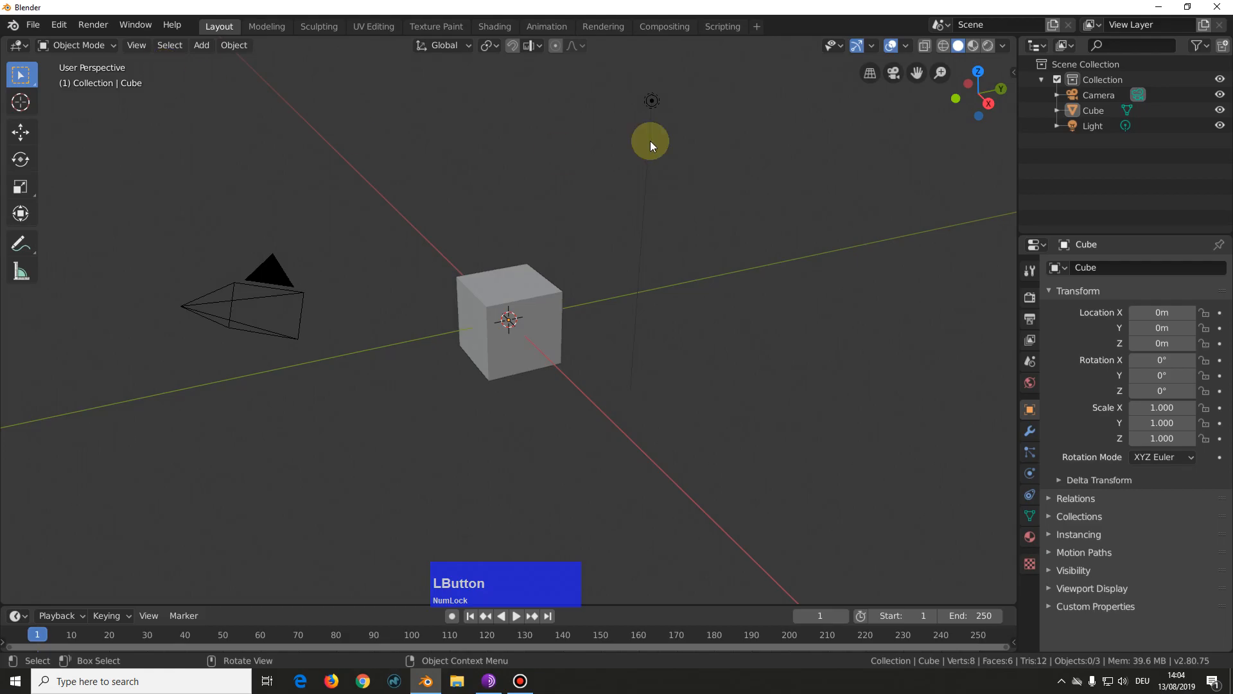
{"action": "left_click", "coordinate": [1225, 8]}
{"action": "left_click", "coordinate": [659, 358]}
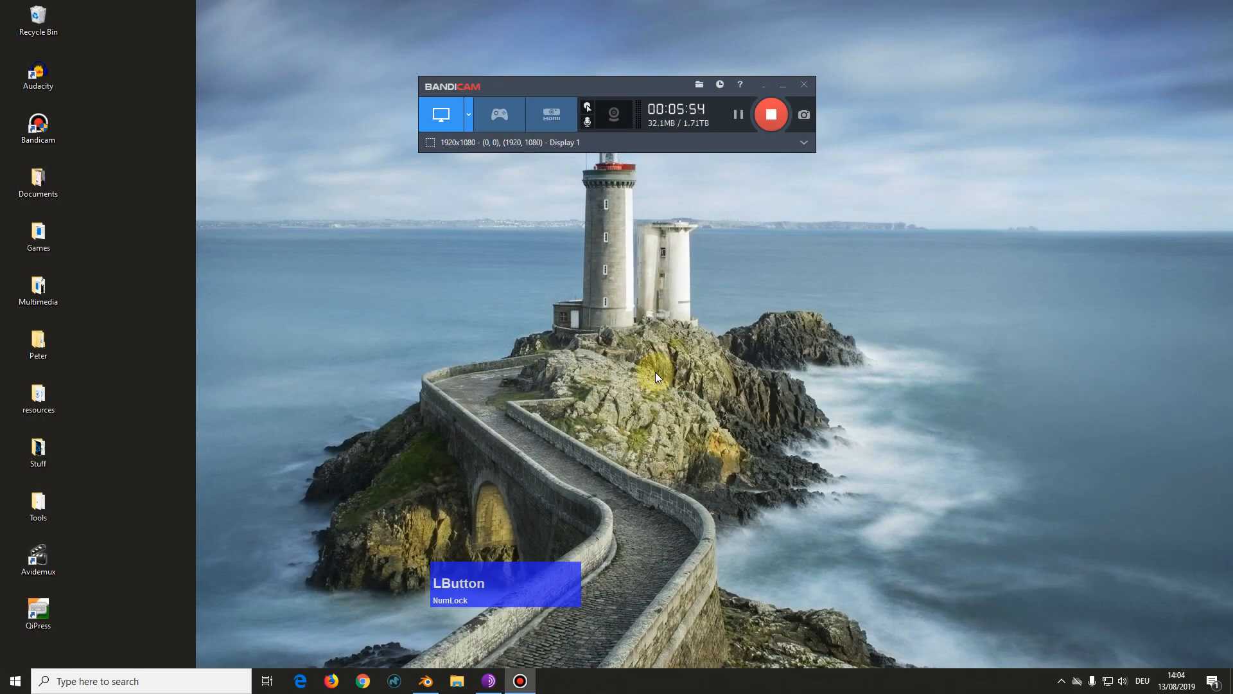
{"action": "left_click", "coordinate": [425, 681]}
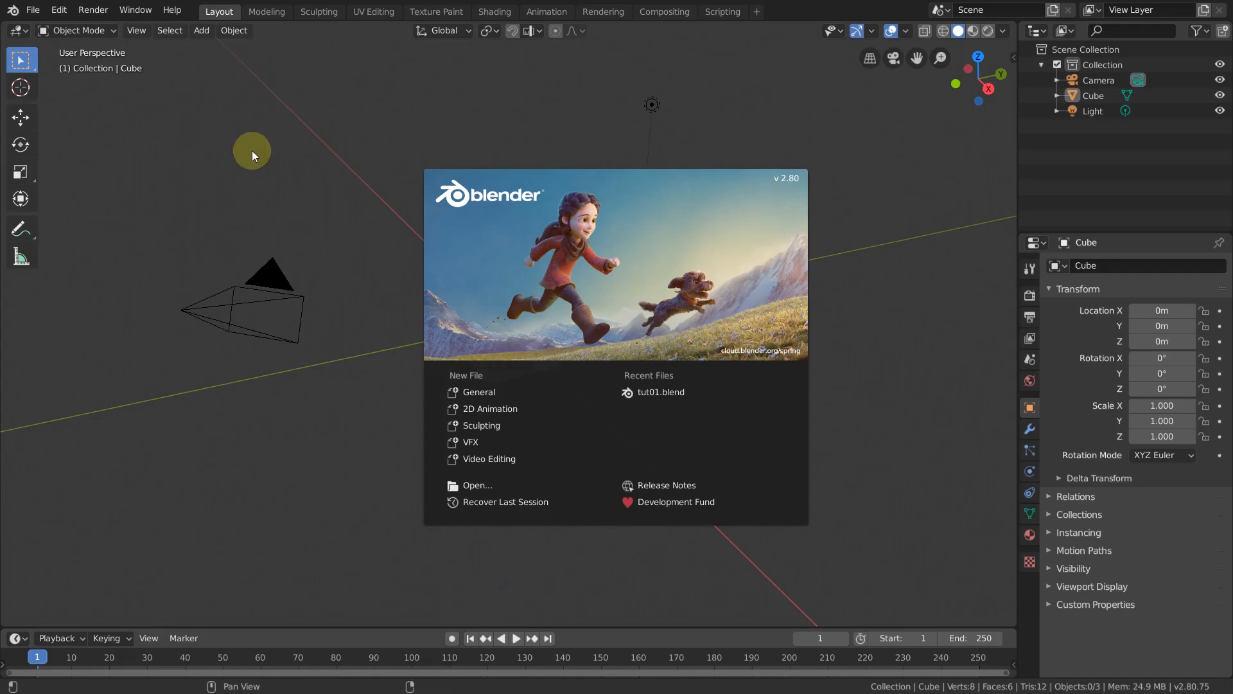
{"action": "left_click", "coordinate": [904, 198]}
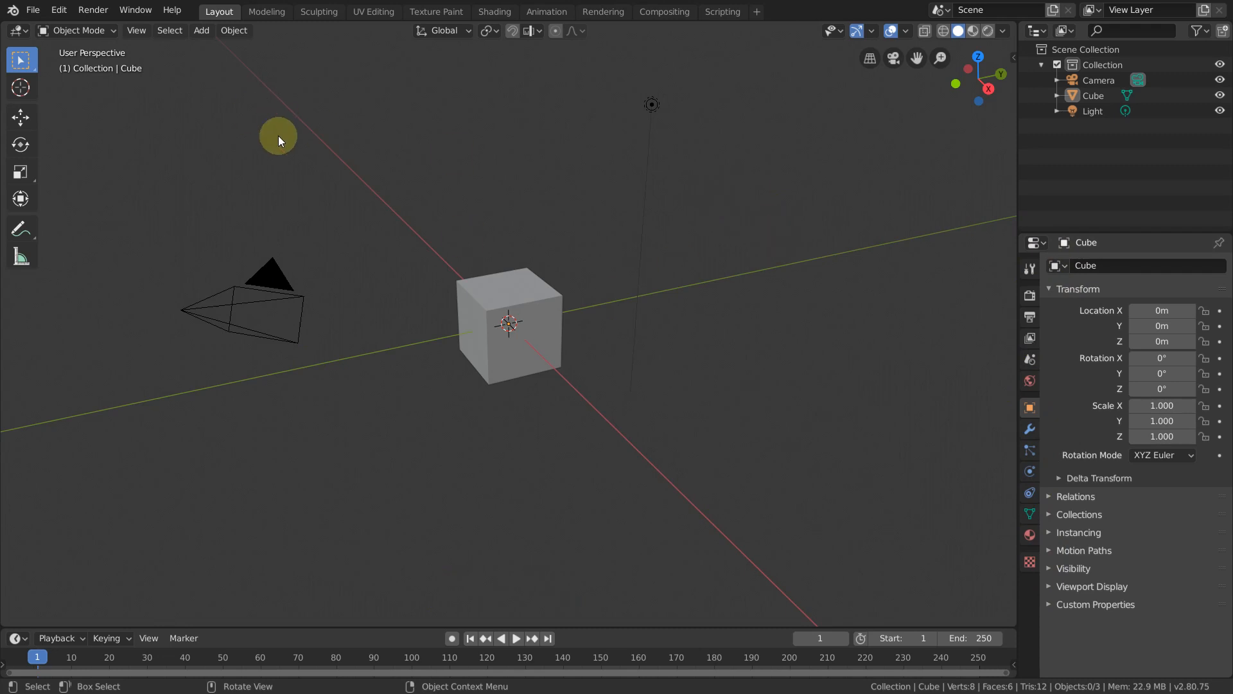
Step: Open the recent file tut01.blend
{"action": "left_click", "coordinate": [33, 12]}
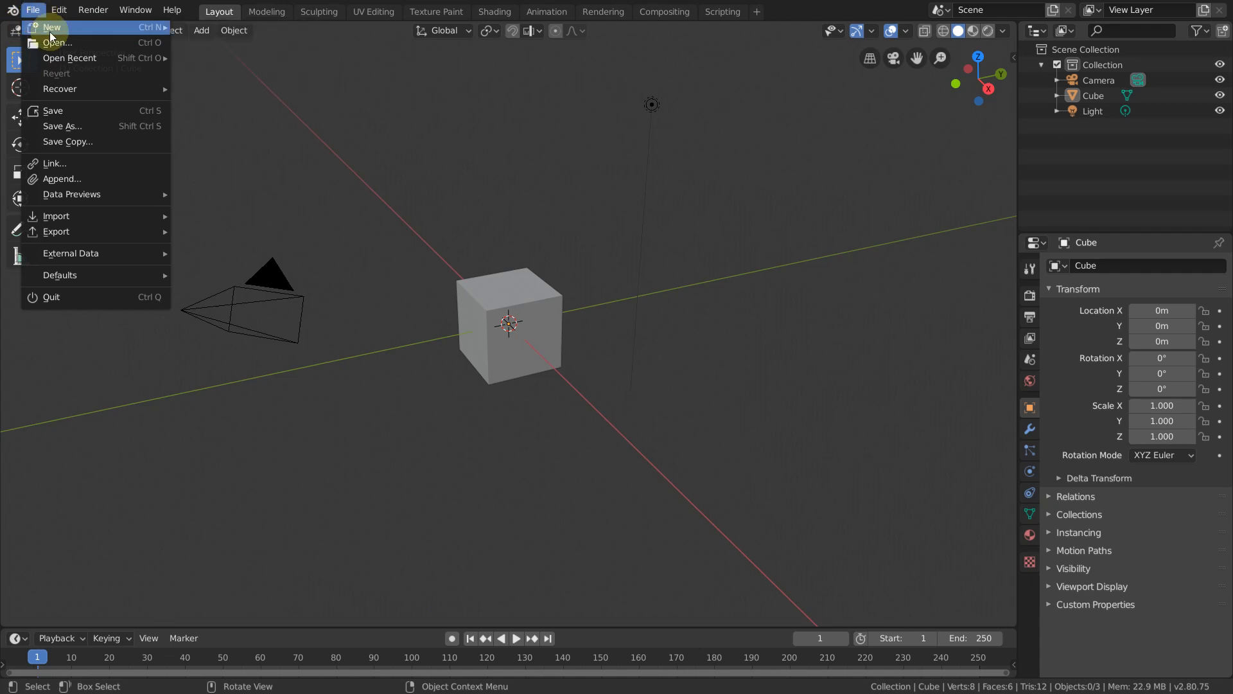
{"action": "mouse_move", "coordinate": [83, 61]}
{"action": "left_click", "coordinate": [231, 56]}
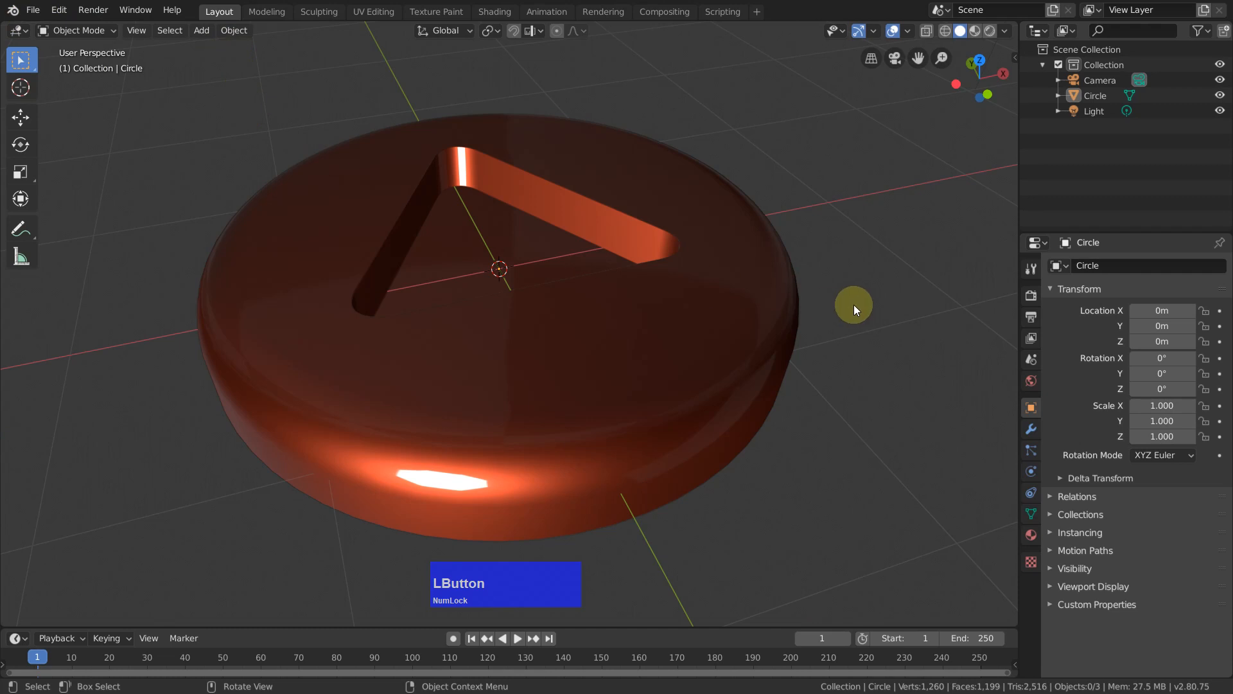
Step: Set the viewport shading's lighting to Studio instead of MatCap
{"action": "middle_click_drag", "start_coordinate": [857, 304], "coordinate": [872, 241]}
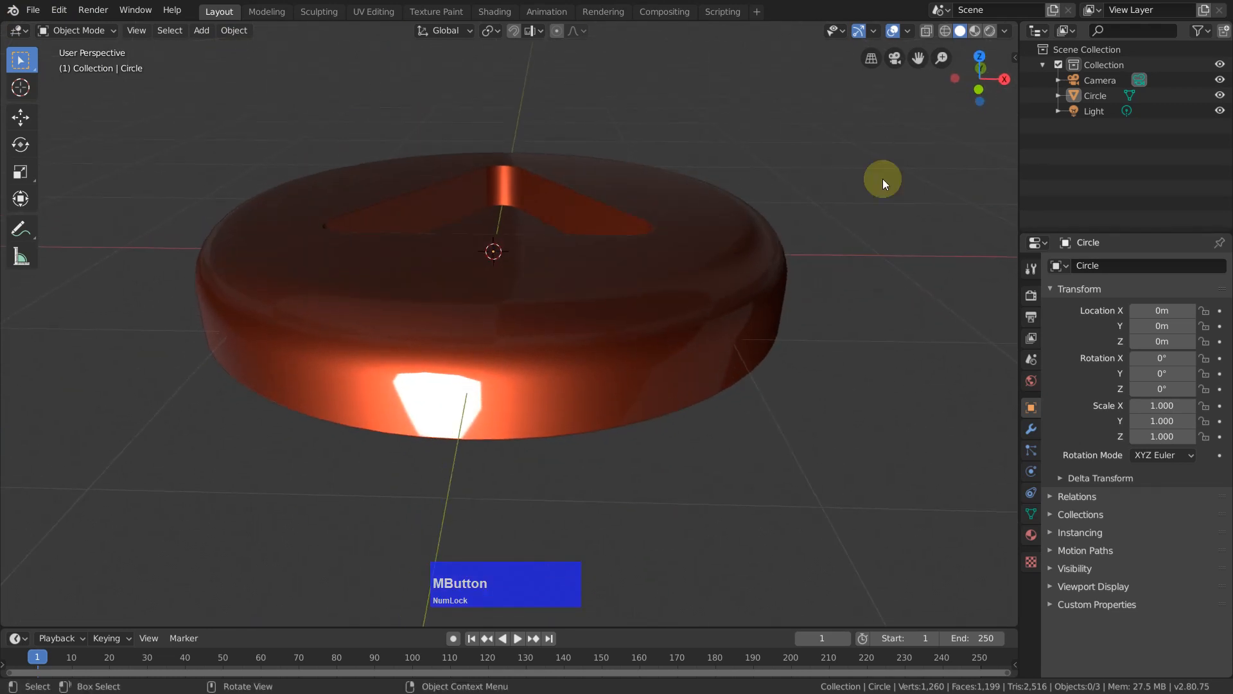
{"action": "left_click", "coordinate": [1006, 30]}
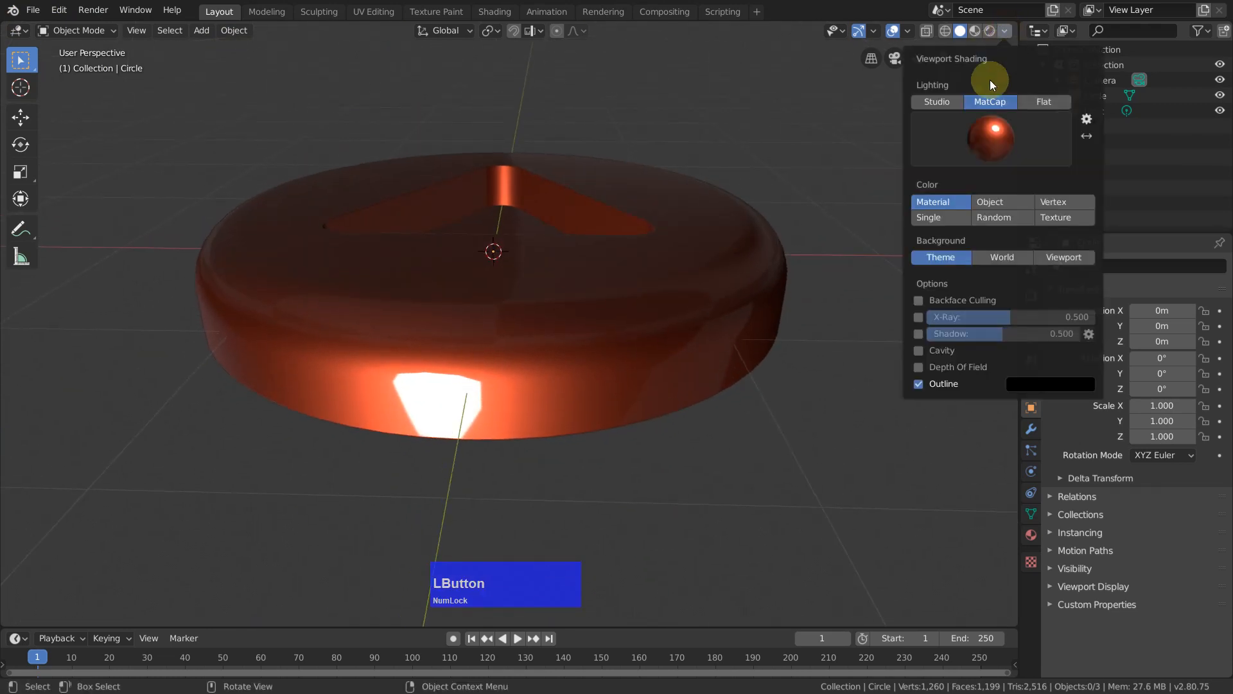
{"action": "left_click", "coordinate": [938, 102]}
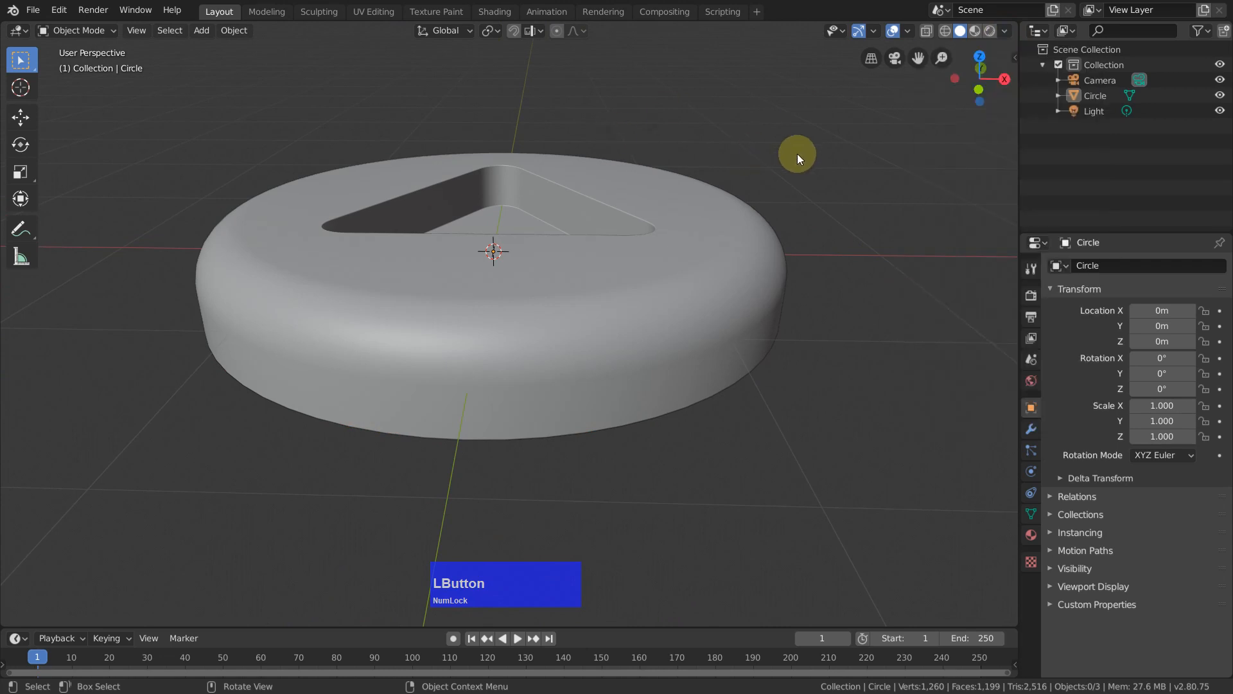
Step: Inspect the disc's mesh topology in Edit Mode from another angle, and return to Object Mode
{"action": "key", "text": "Tab"}
{"action": "middle_click_drag", "start_coordinate": [815, 146], "coordinate": [785, 149]}
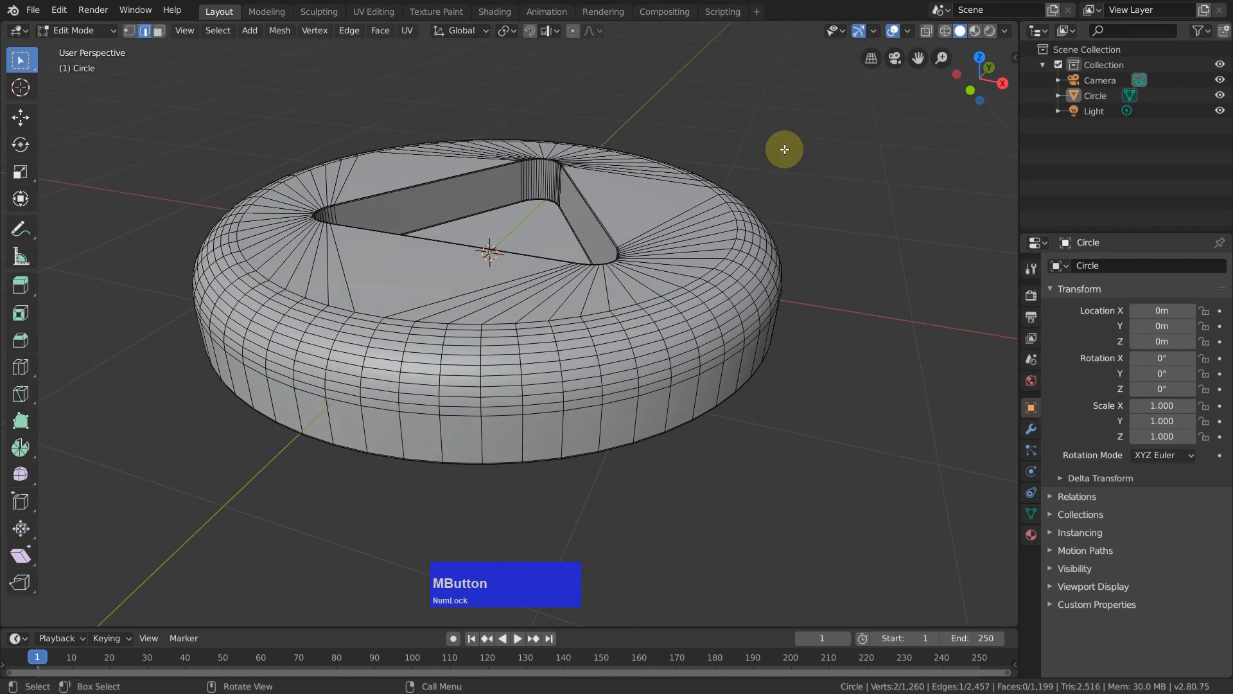
{"action": "key", "text": "Tab"}
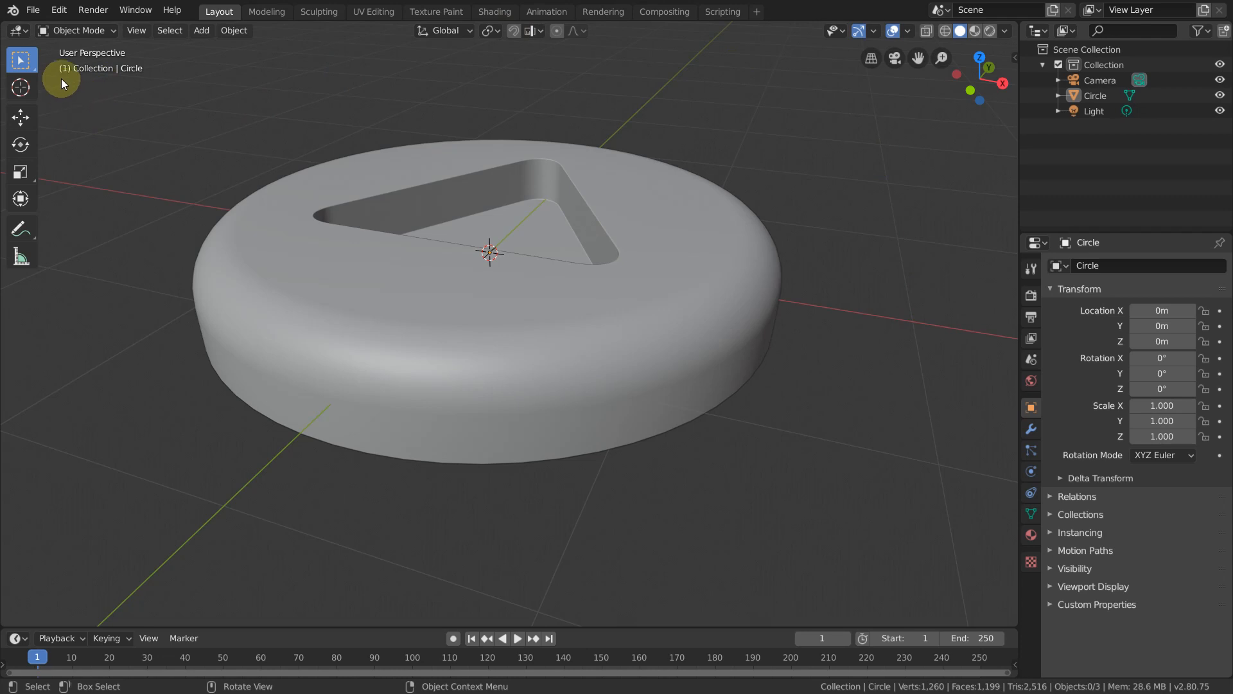
Step: Filter the add-ons in the preferences by "libra", enable the Material Library add-on, and close the preferences
{"action": "left_click", "coordinate": [59, 11]}
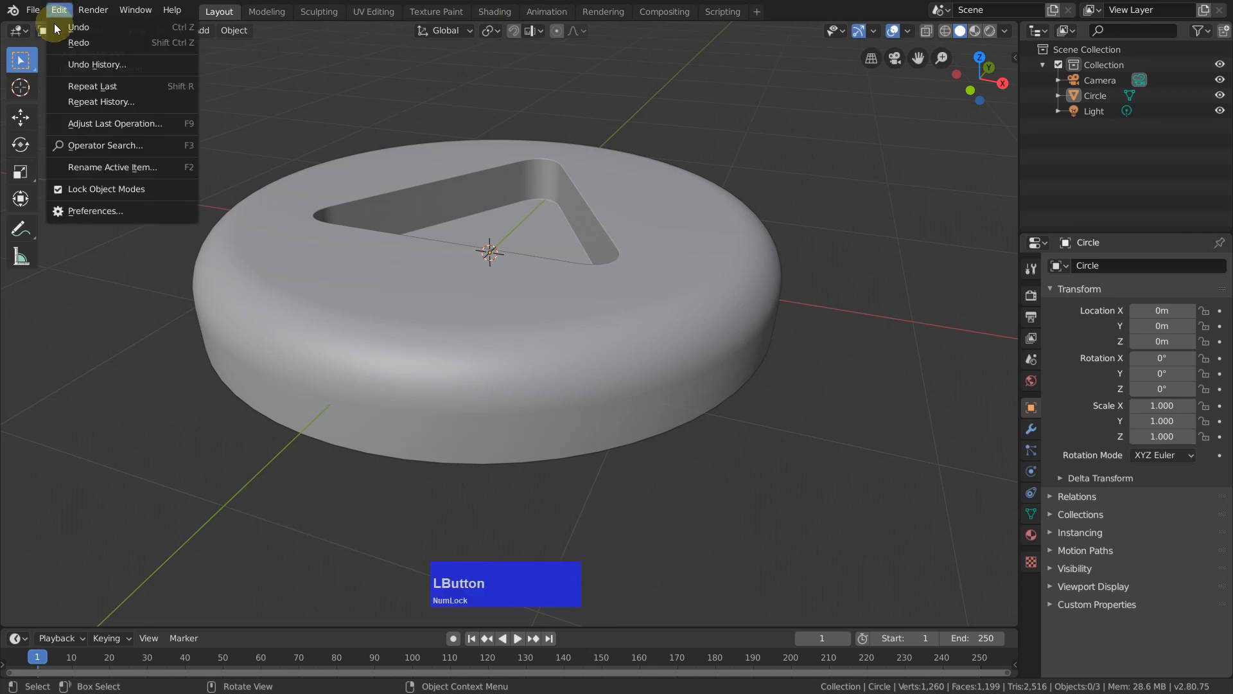
{"action": "left_click", "coordinate": [94, 210]}
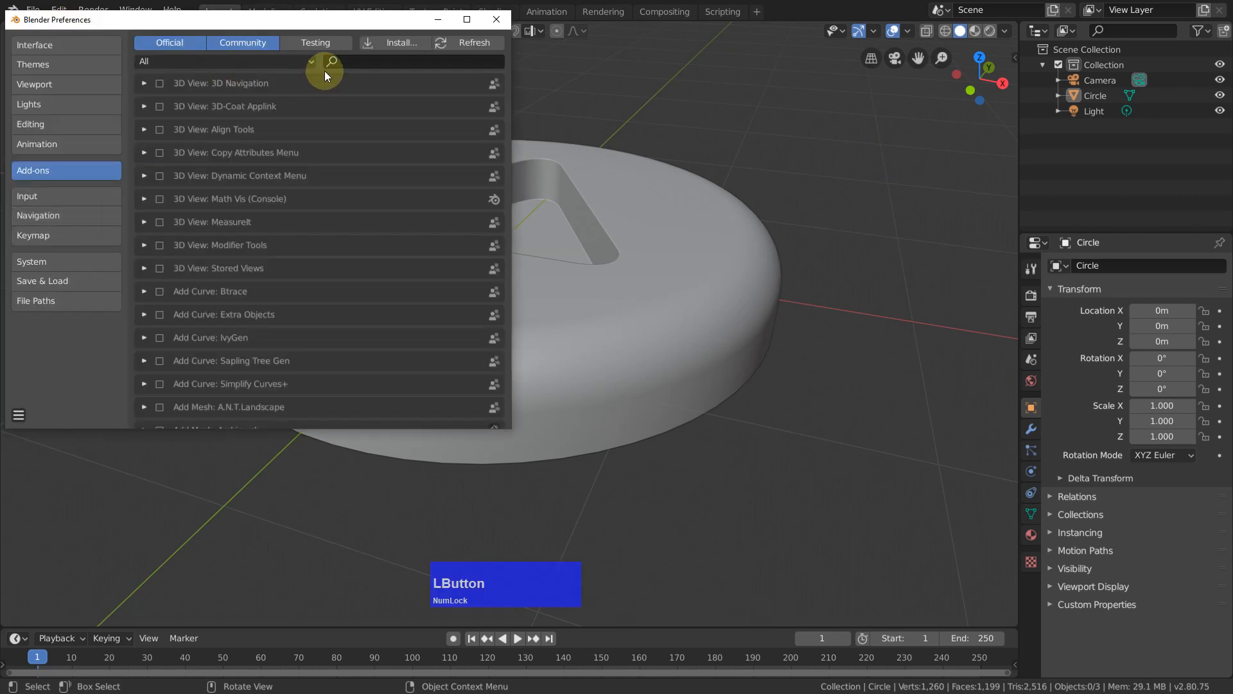
{"action": "left_click", "coordinate": [357, 61]}
{"action": "type", "text": "lig"}
{"action": "key", "text": "BackSpace"}
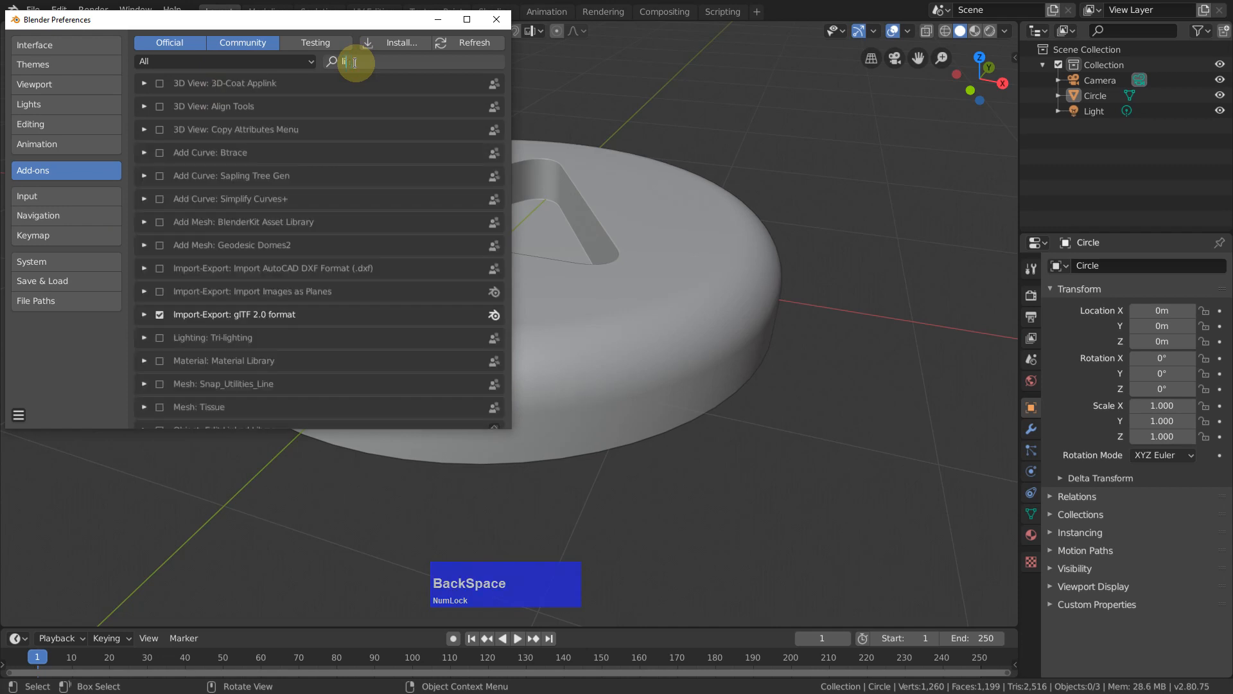
{"action": "type", "text": "br"}
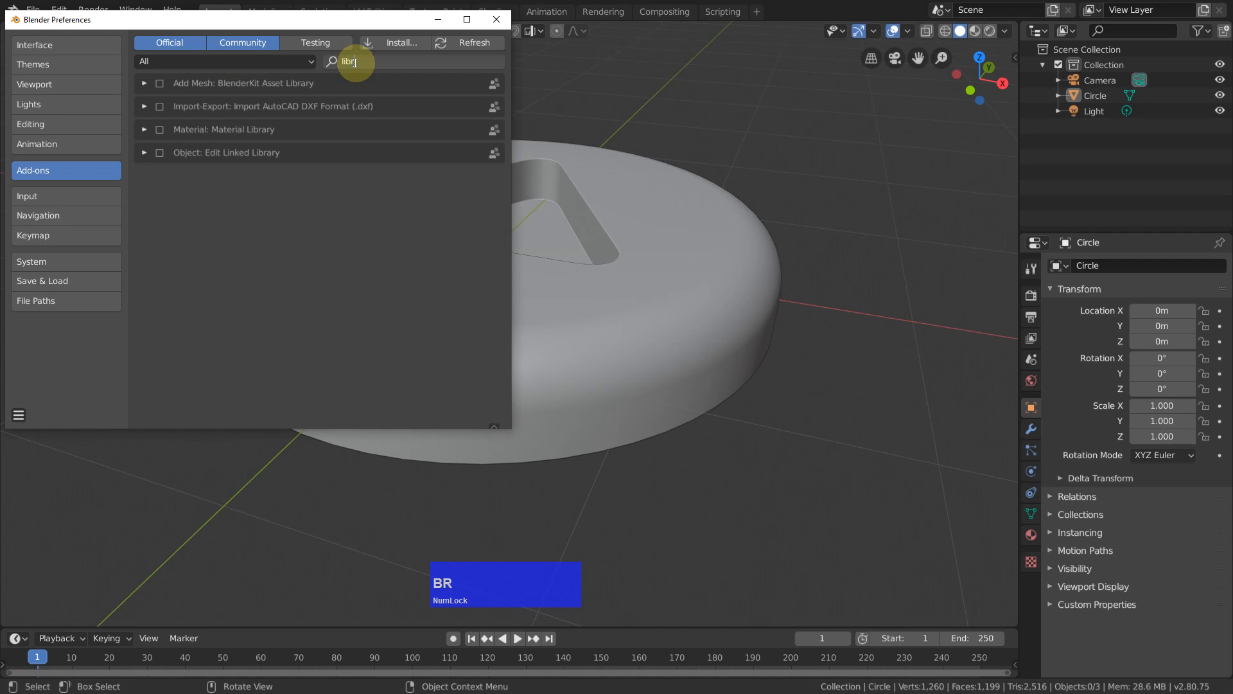
{"action": "type", "text": "a"}
{"action": "left_click", "coordinate": [160, 132]}
{"action": "left_click", "coordinate": [160, 129]}
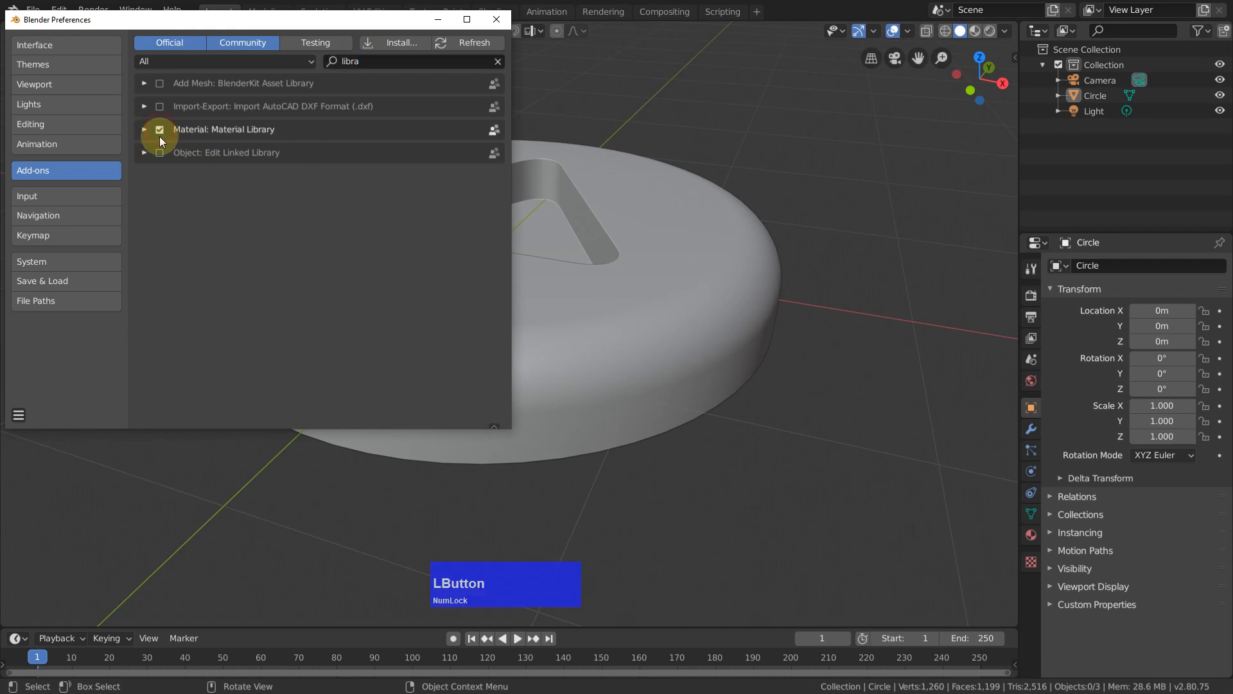
{"action": "left_click", "coordinate": [496, 20]}
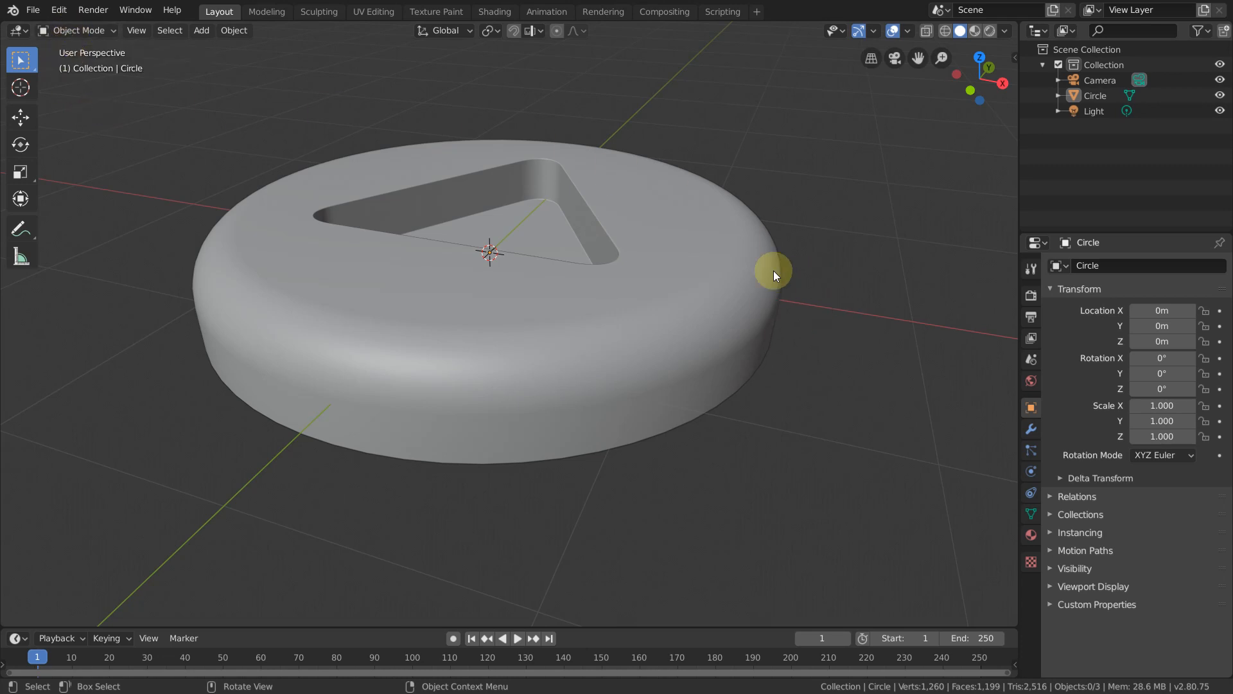
Step: Enter Edit Mode on the disc and select its entire mesh
{"action": "key", "text": "Tab"}
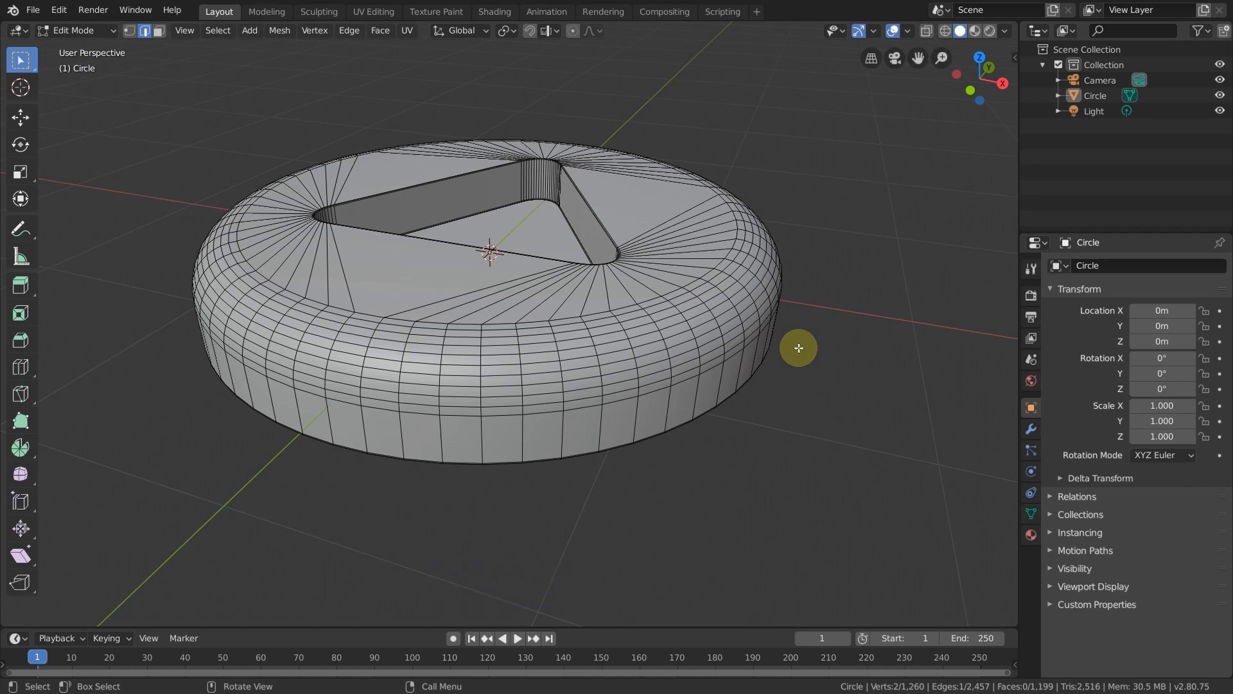
{"action": "key", "text": "Tab"}
{"action": "key", "text": "Tab"}
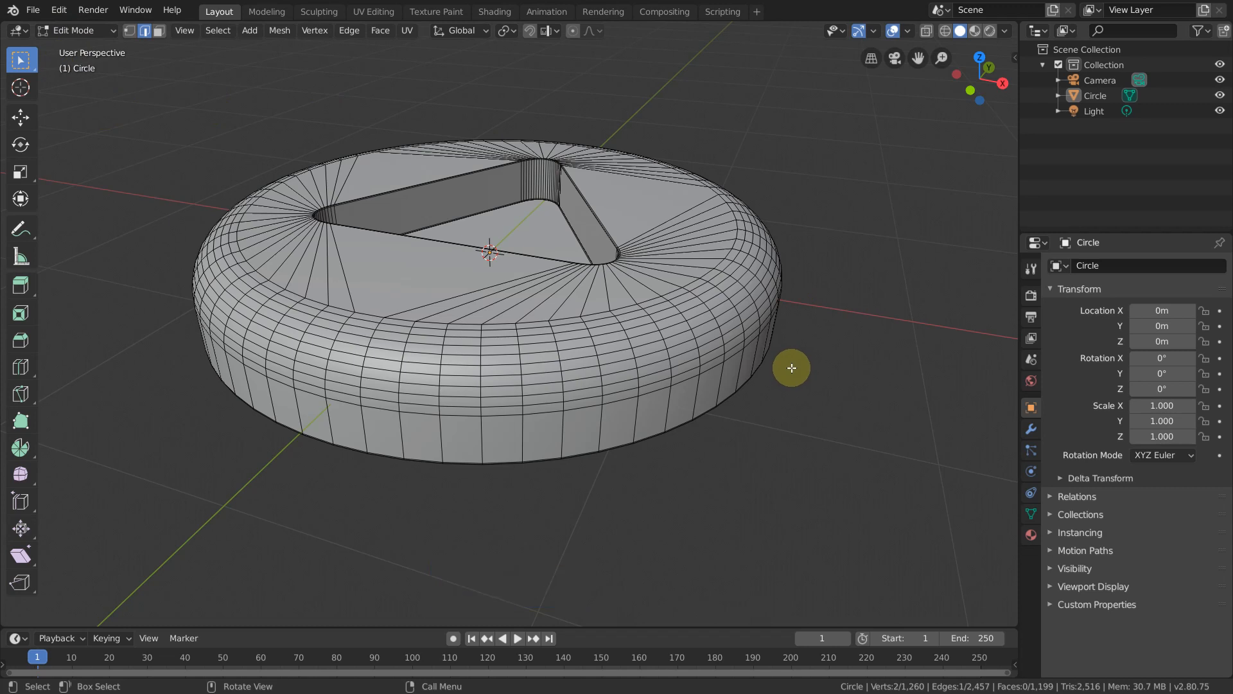
{"action": "key", "text": "a"}
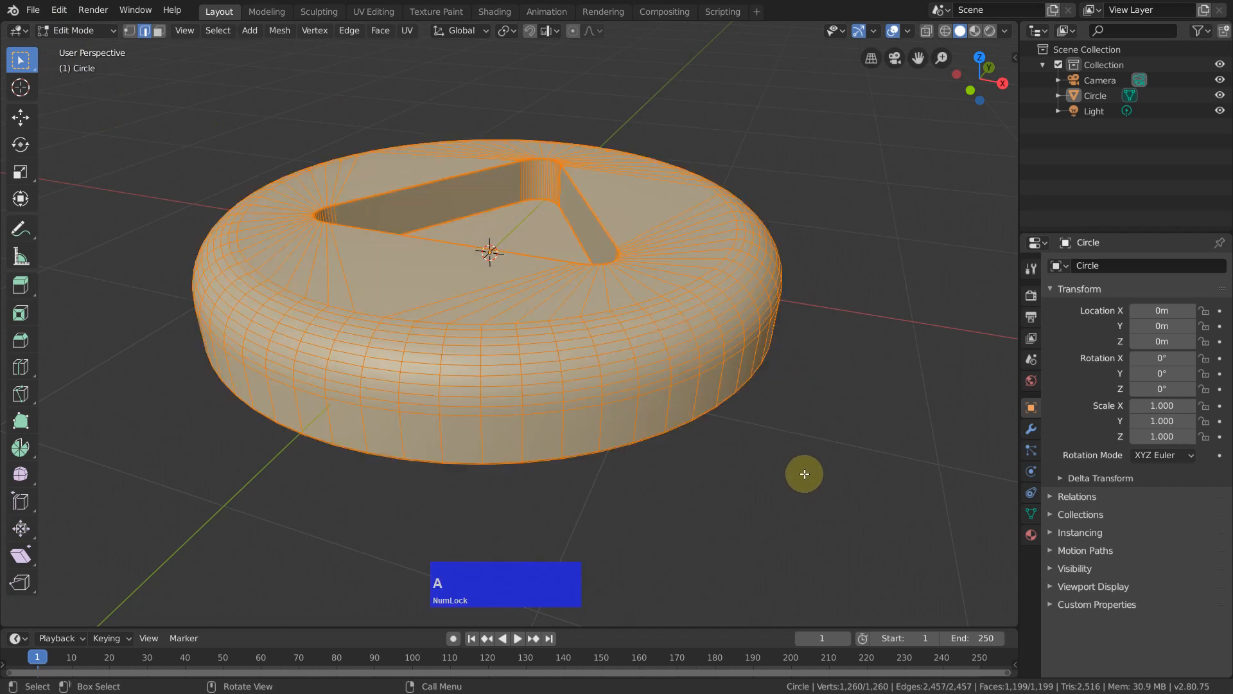
Step: Add a new material to the disc and set its base color to blue
{"action": "left_click", "coordinate": [1030, 534]}
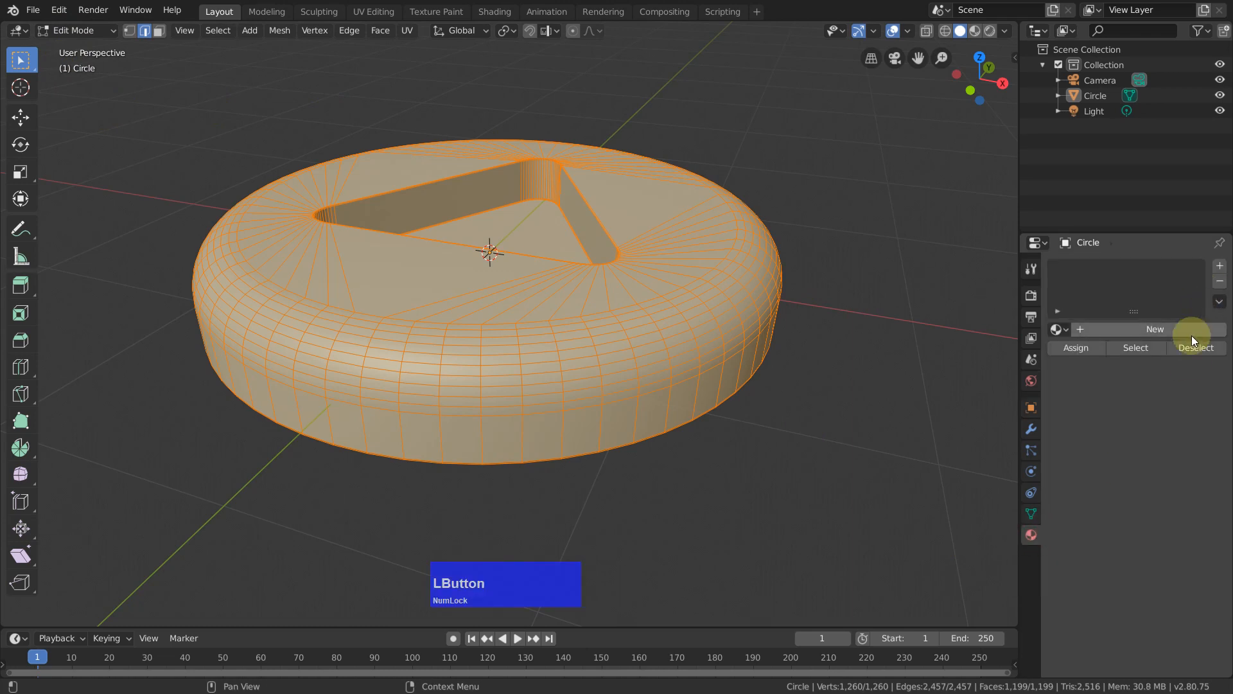
{"action": "left_click", "coordinate": [1166, 331]}
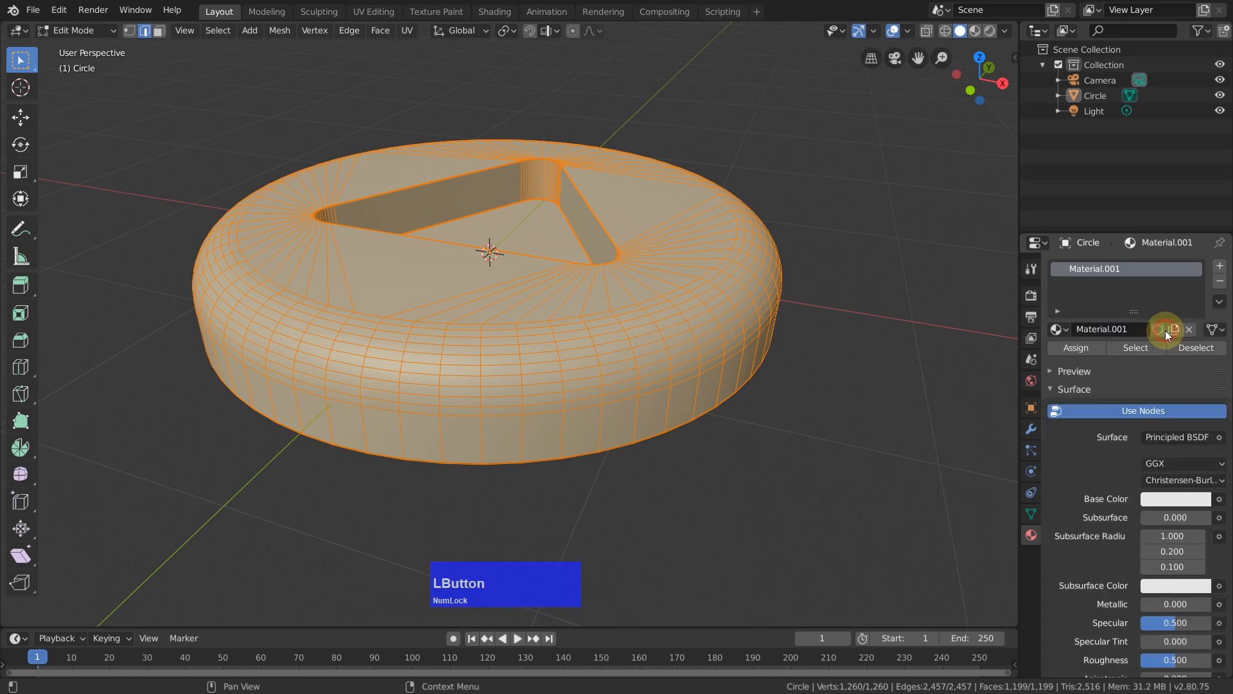
{"action": "left_click", "coordinate": [1172, 498]}
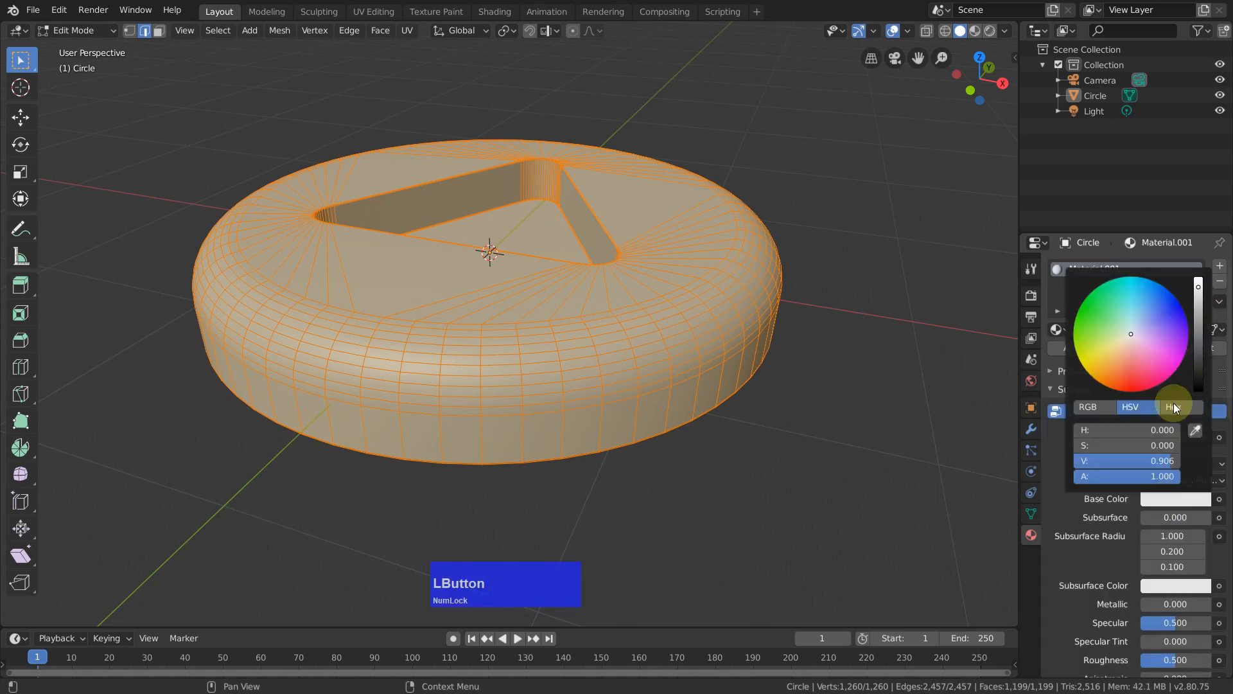
{"action": "left_click", "coordinate": [1158, 315]}
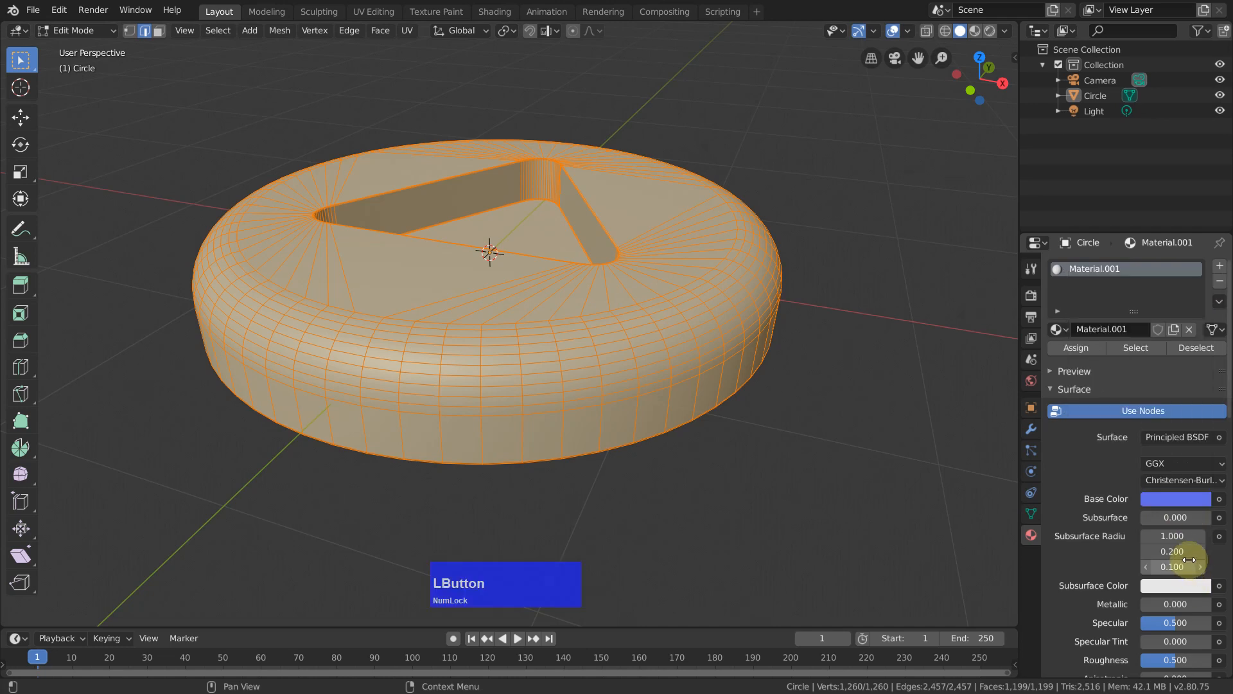
Step: Set the disc material's Metallic value to 1.000 and its Roughness to 0.170
{"action": "scroll", "coordinate": [1181, 576], "scroll_direction": "down", "scroll_amount": 6}
{"action": "scroll", "coordinate": [1177, 590], "scroll_direction": "down", "scroll_amount": 2}
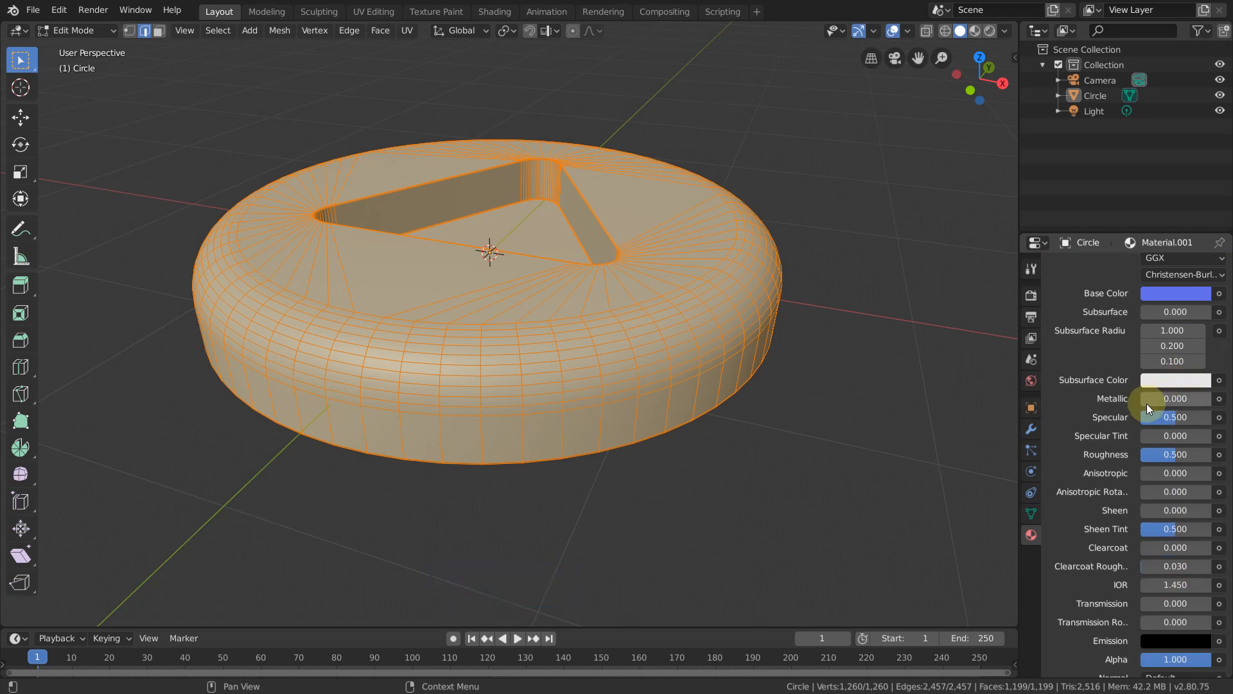
{"action": "left_click_drag", "start_coordinate": [1143, 401], "coordinate": [1211, 400]}
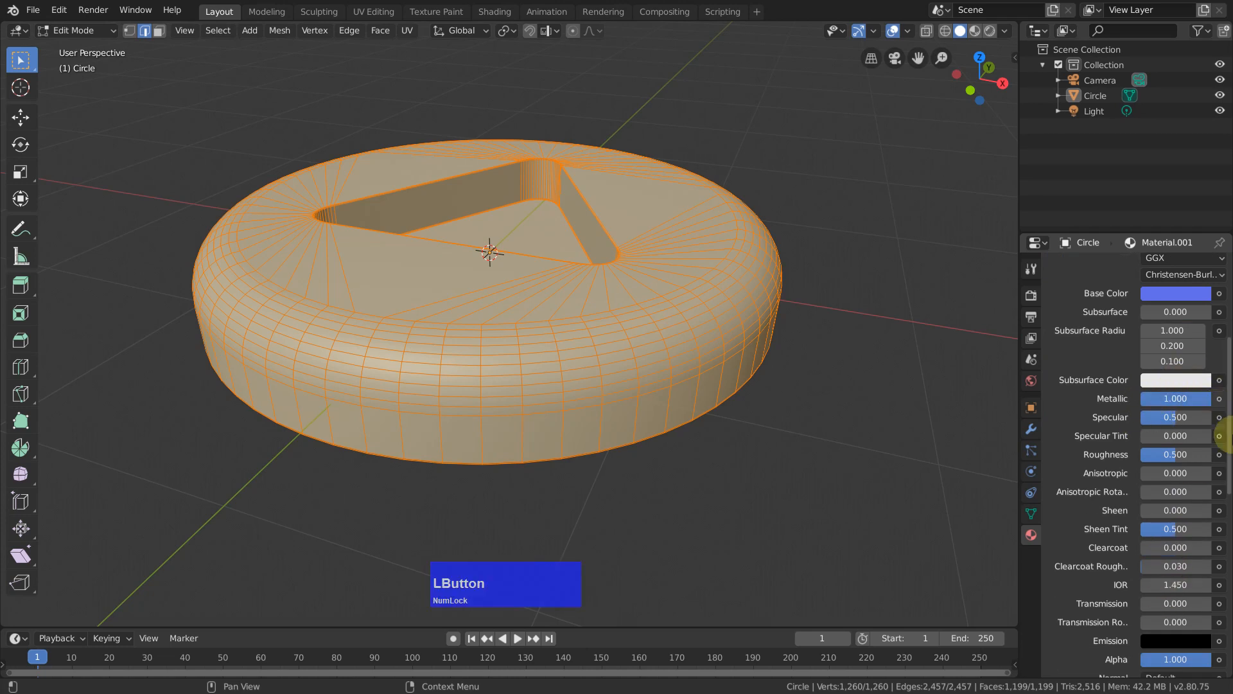
{"action": "scroll", "coordinate": [1185, 526], "scroll_direction": "down", "scroll_amount": 1}
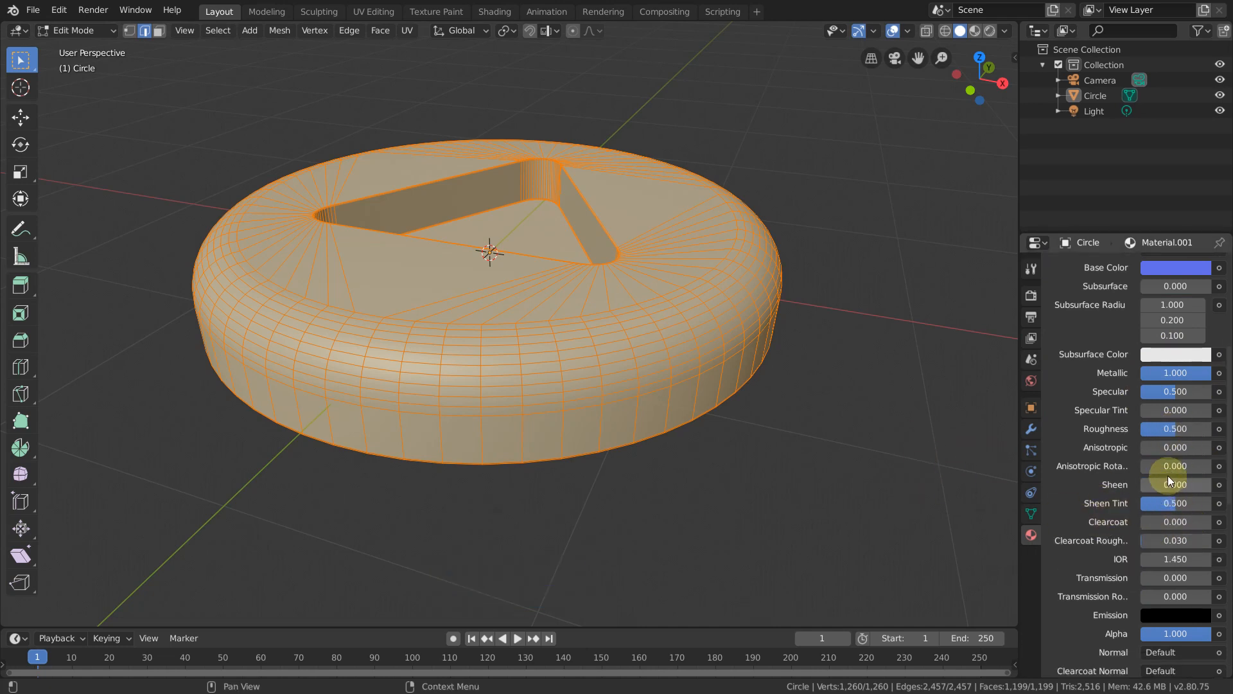
{"action": "left_click_drag", "start_coordinate": [1176, 430], "coordinate": [1151, 429]}
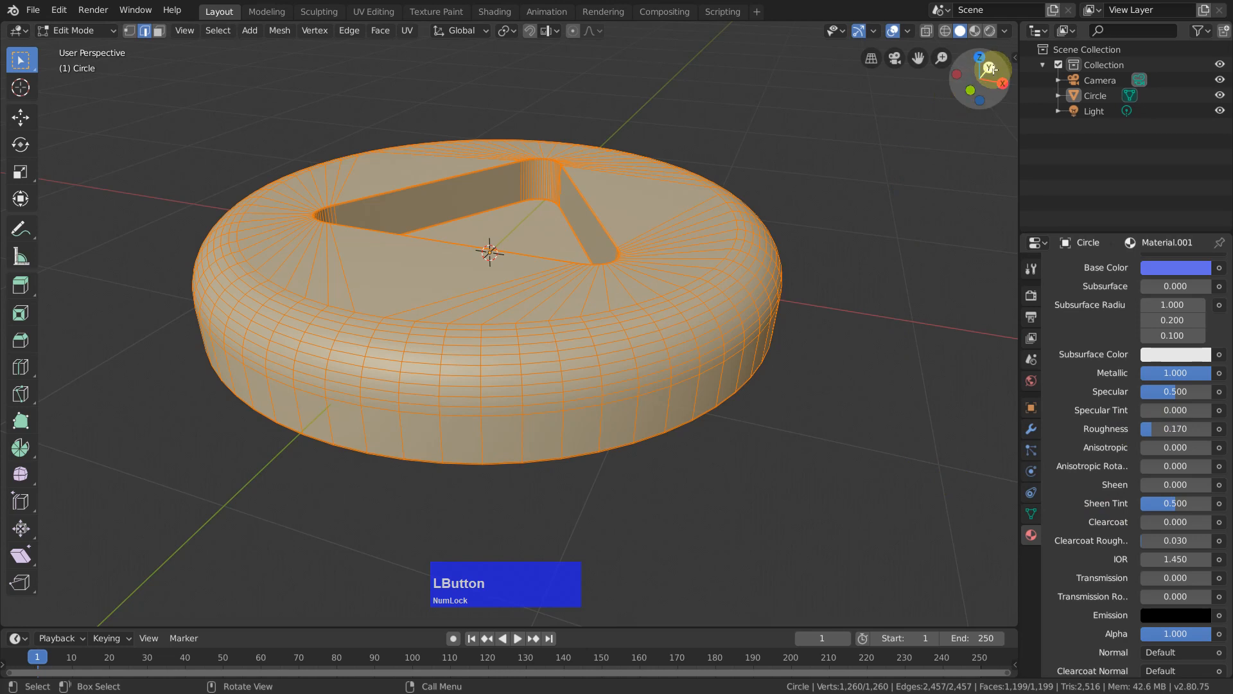
Step: Switch the viewport to LookDev material shading and return the disc to Object Mode
{"action": "left_click", "coordinate": [976, 29]}
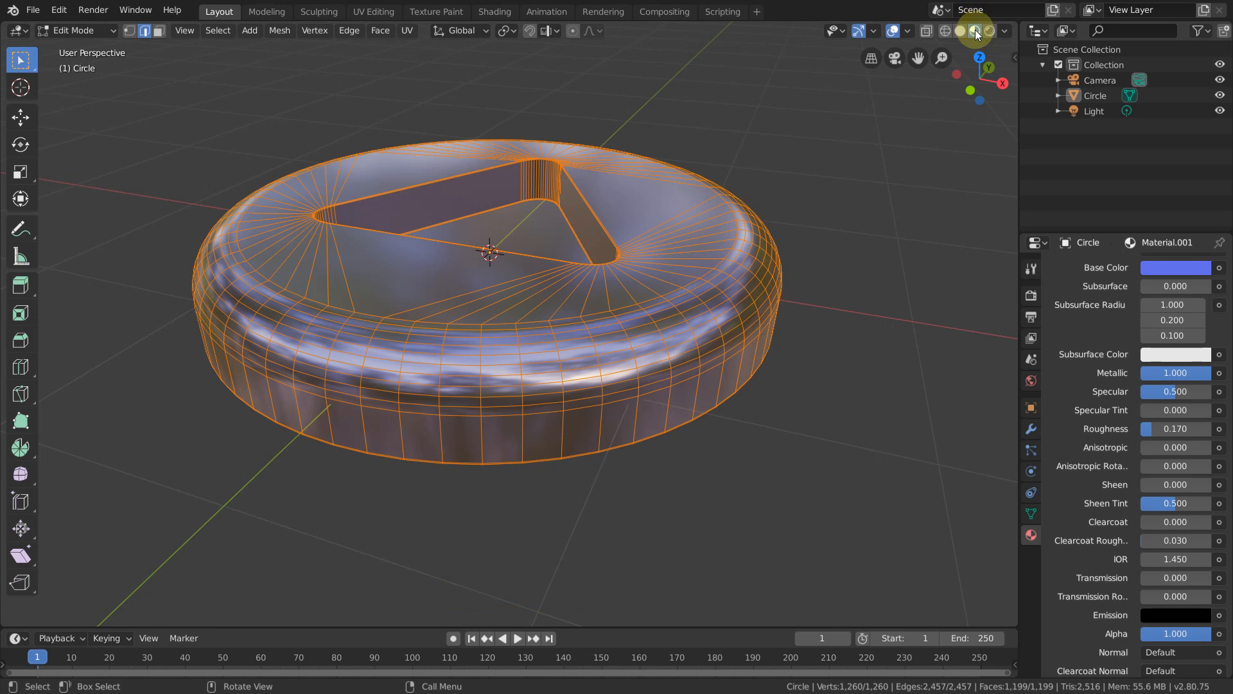
{"action": "middle_click_drag", "start_coordinate": [905, 184], "coordinate": [935, 177]}
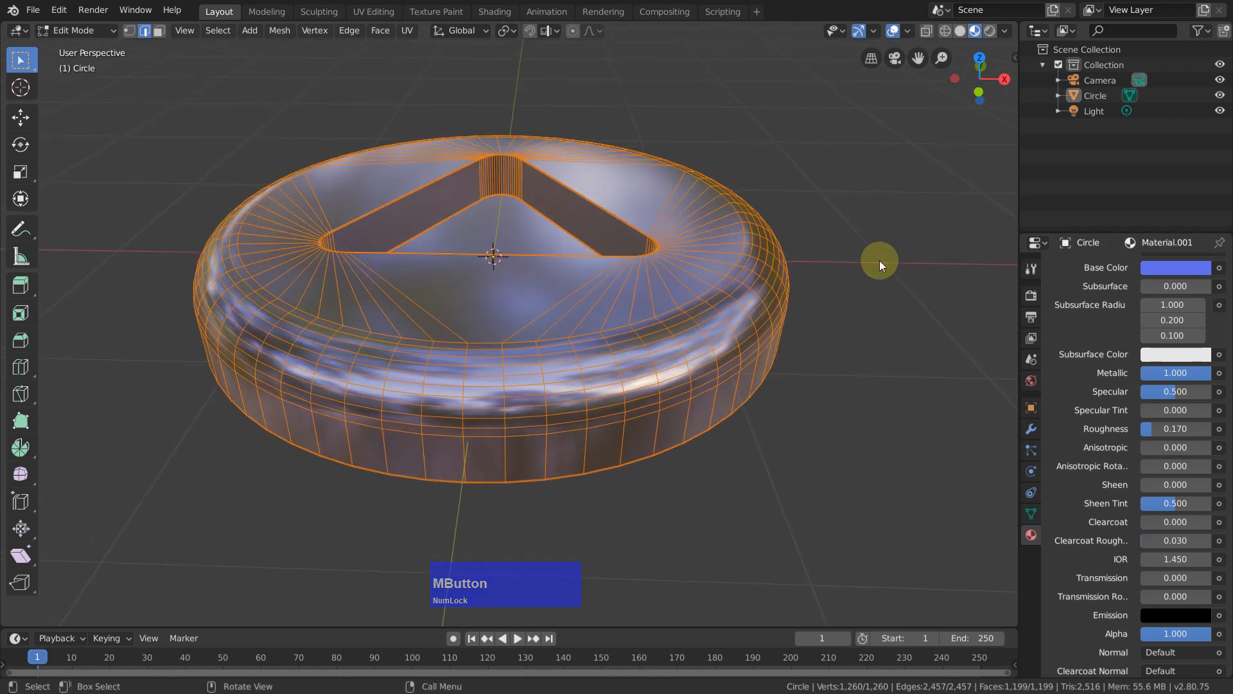
{"action": "key", "text": "Tab"}
{"action": "scroll", "coordinate": [715, 307], "scroll_direction": "down", "scroll_amount": 2}
{"action": "scroll", "coordinate": [622, 330], "scroll_direction": "up", "scroll_amount": 2}
{"action": "middle_click_drag", "start_coordinate": [816, 387], "coordinate": [840, 338], "text": "shift"}
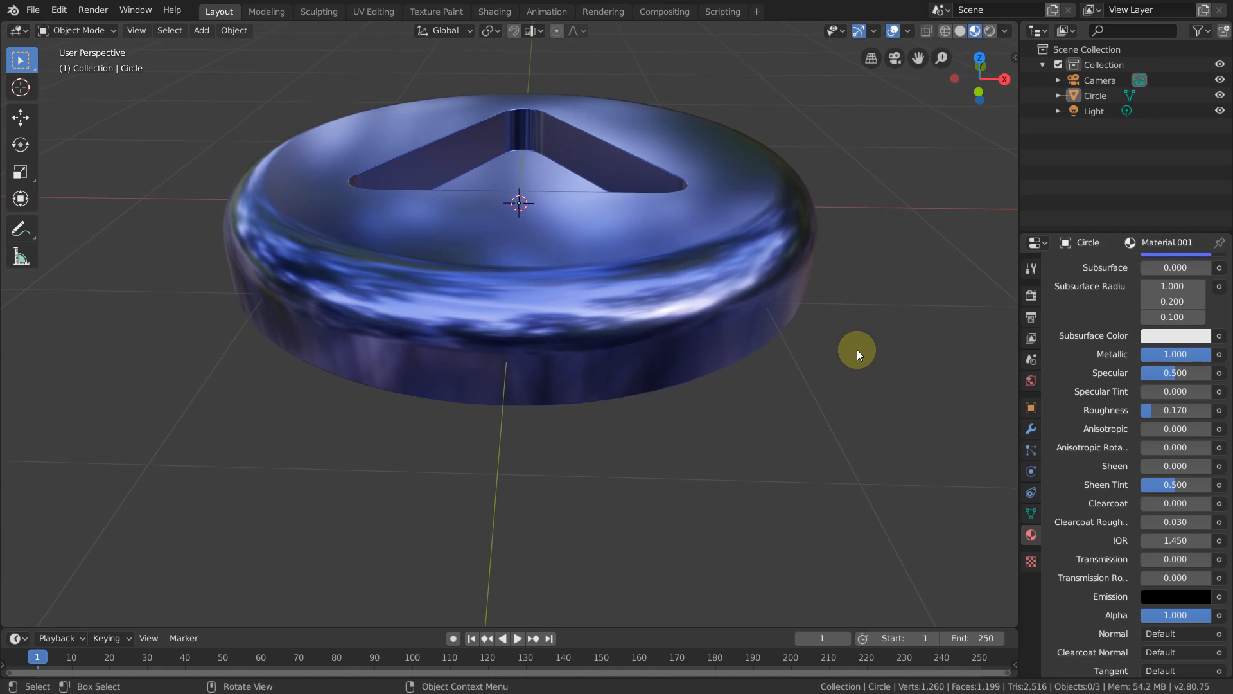
Step: Add a mesh plane at the origin and scale it uniformly by 22
{"action": "key", "text": "shift"}
{"action": "key", "text": "shift+a"}
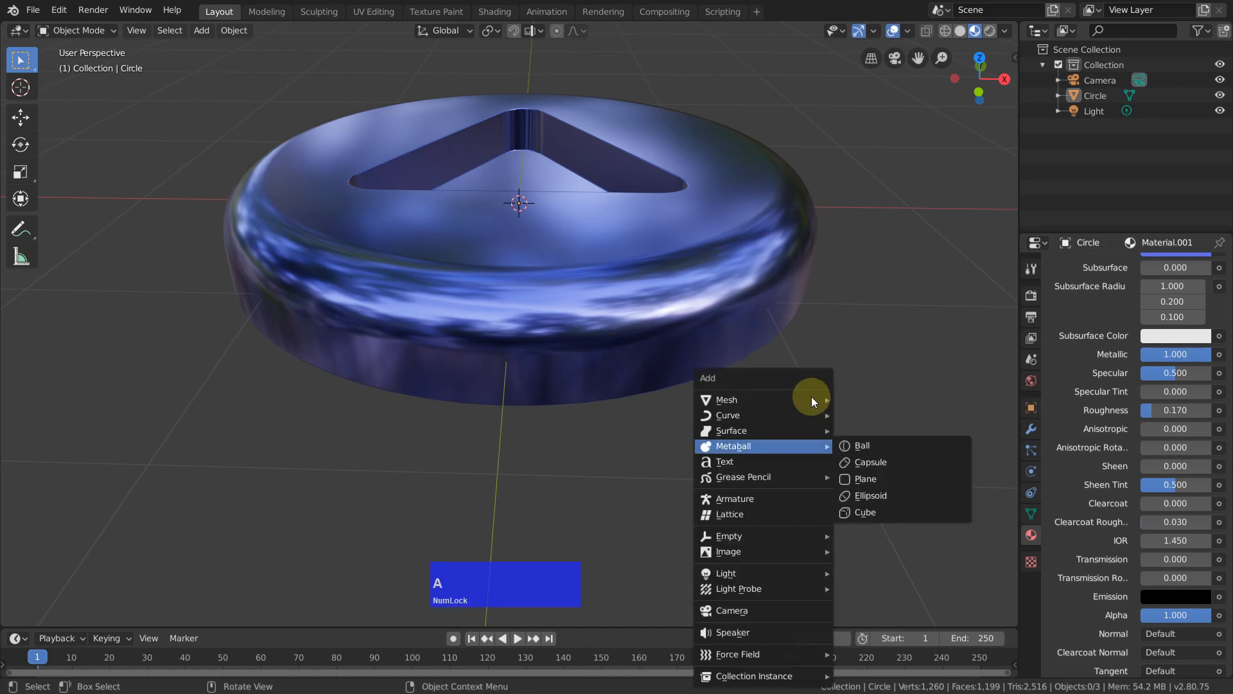
{"action": "mouse_move", "coordinate": [814, 395]}
{"action": "left_click", "coordinate": [923, 391]}
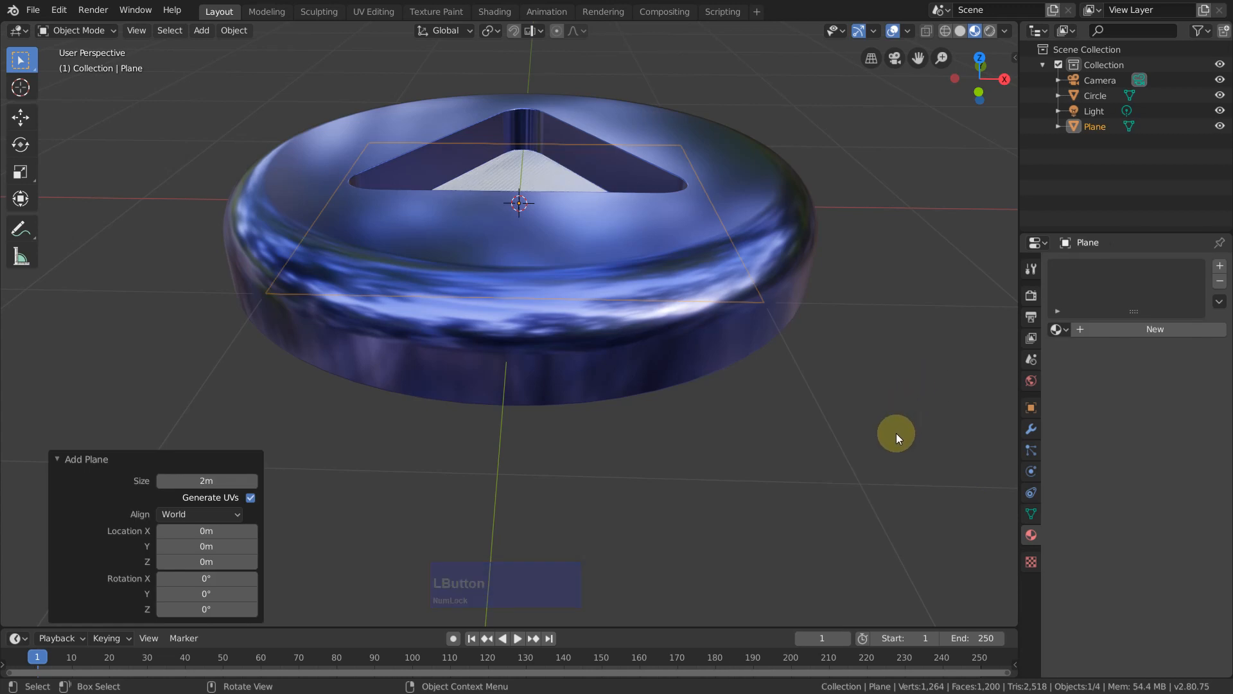
{"action": "type", "text": "s22"}
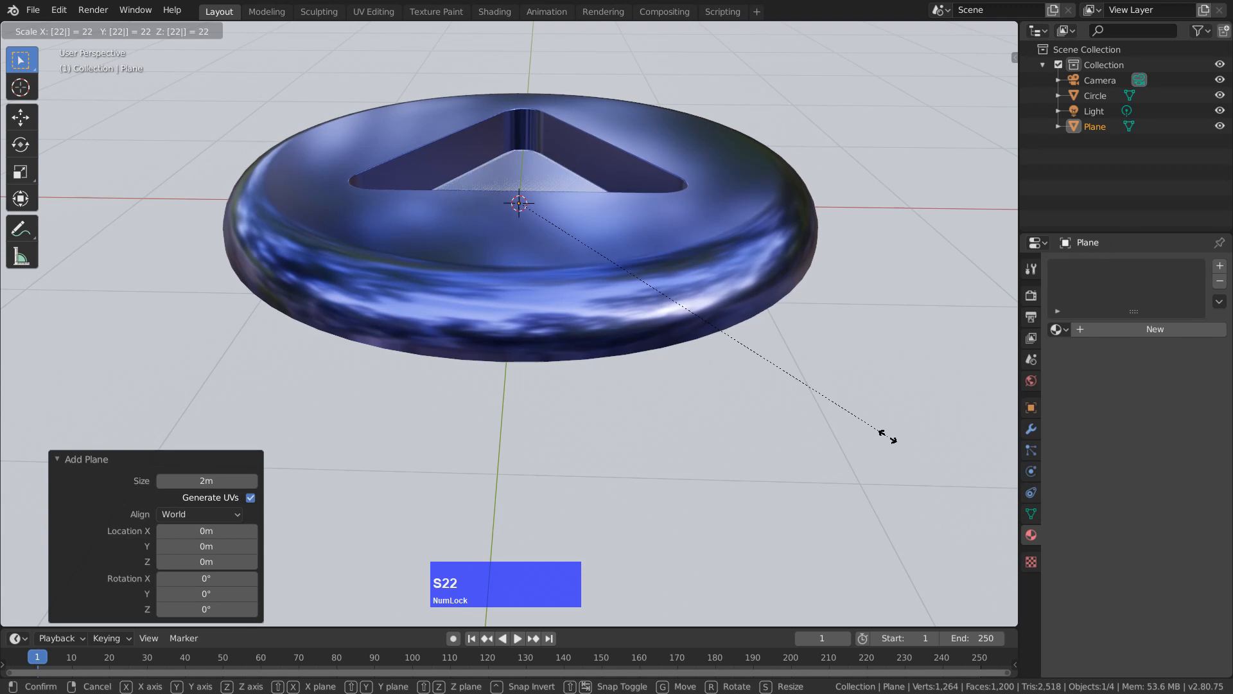
{"action": "left_click", "coordinate": [889, 435]}
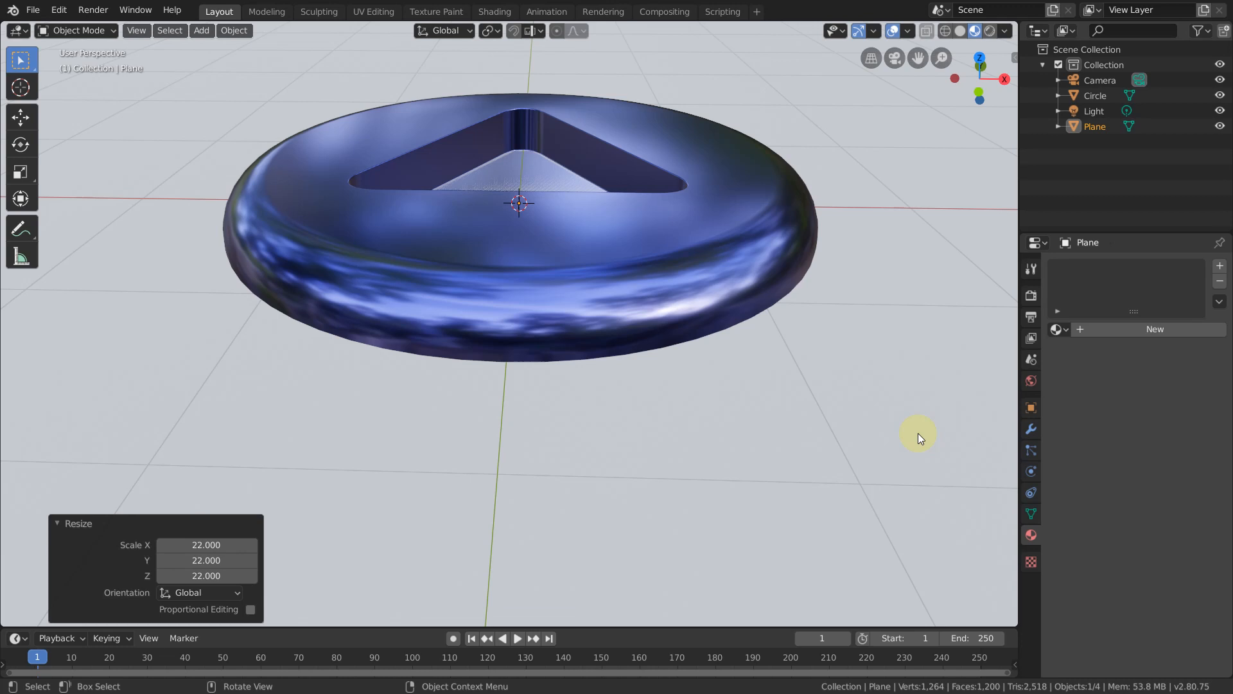
Step: View the scene from the front, right and top, and from the opposite back, left and bottom sides in orthographic projection
{"action": "key", "text": "KP_1"}
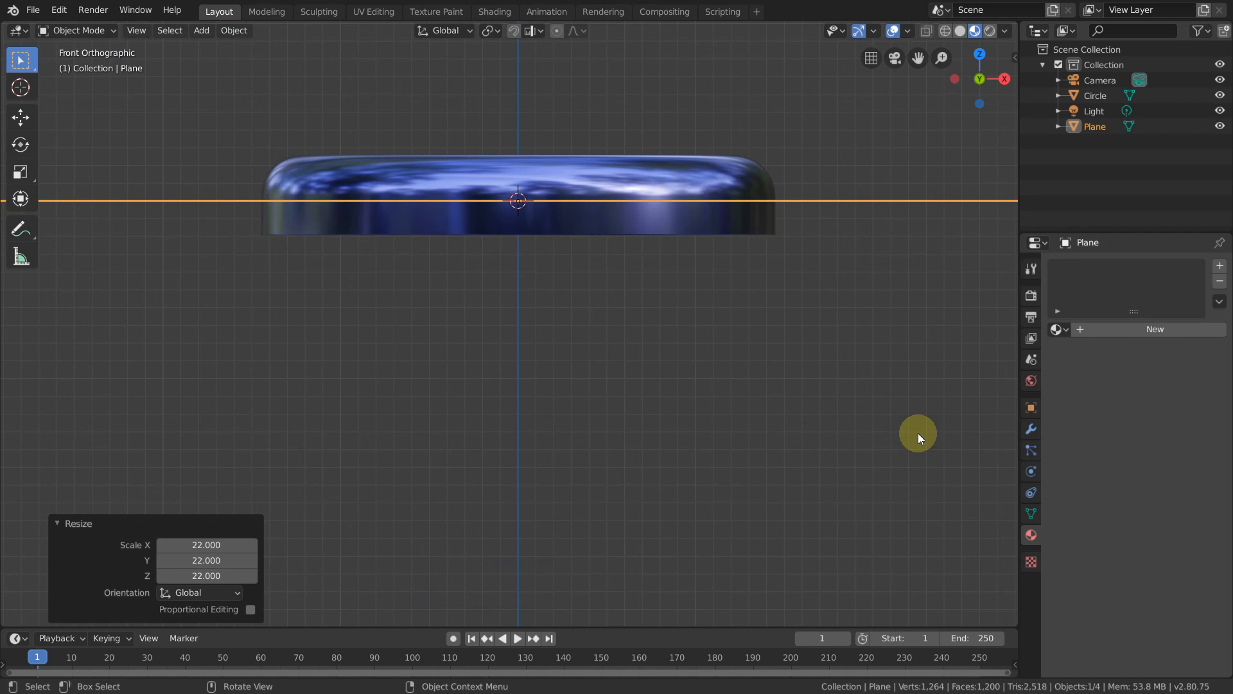
{"action": "key", "text": "KP_1"}
{"action": "key", "text": "KP_3"}
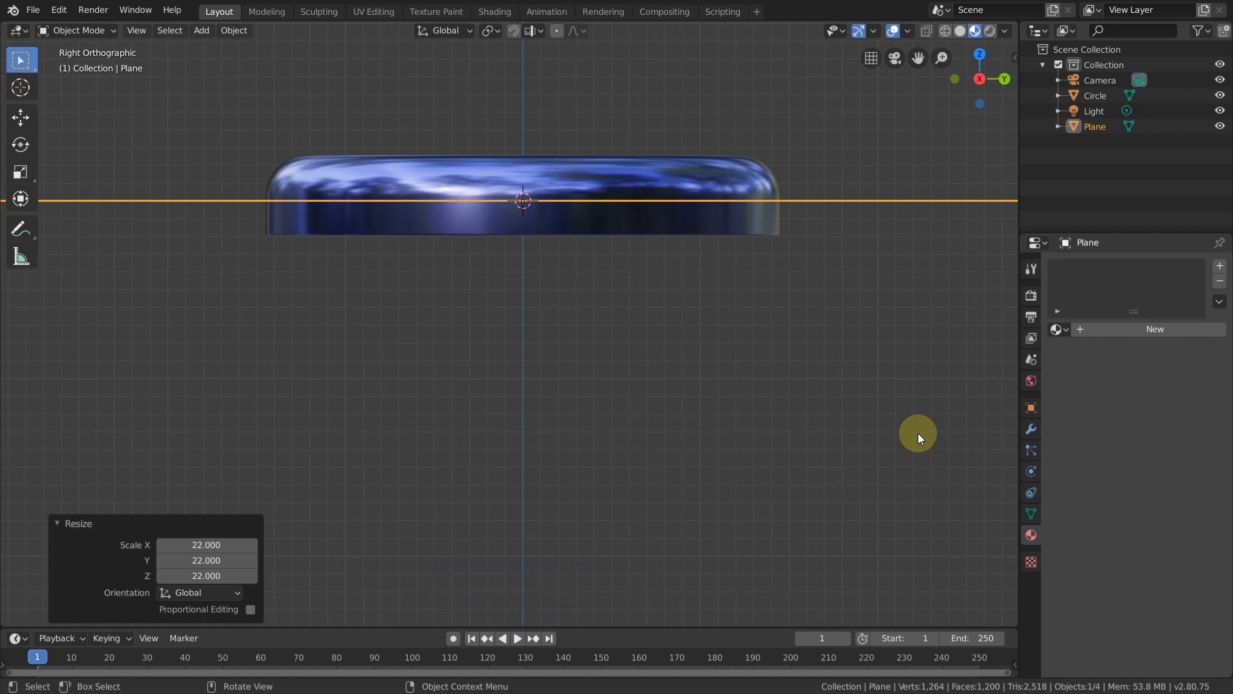
{"action": "key", "text": "KP_7"}
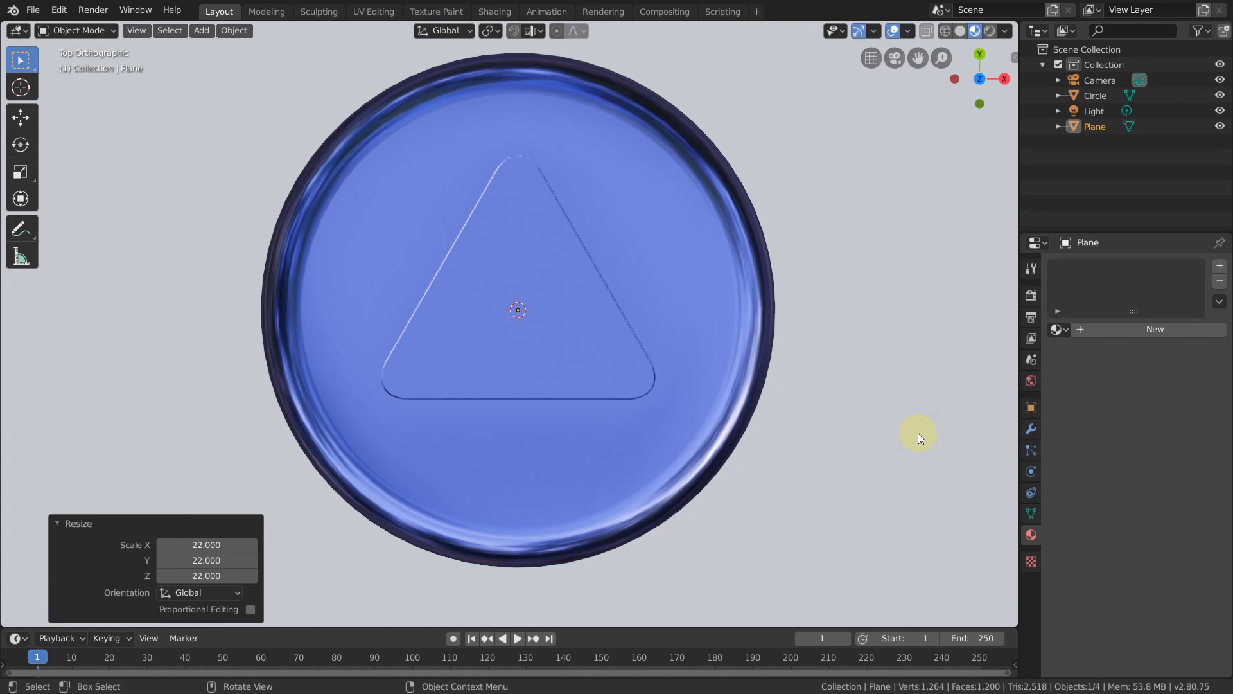
{"action": "key", "text": "ctrl"}
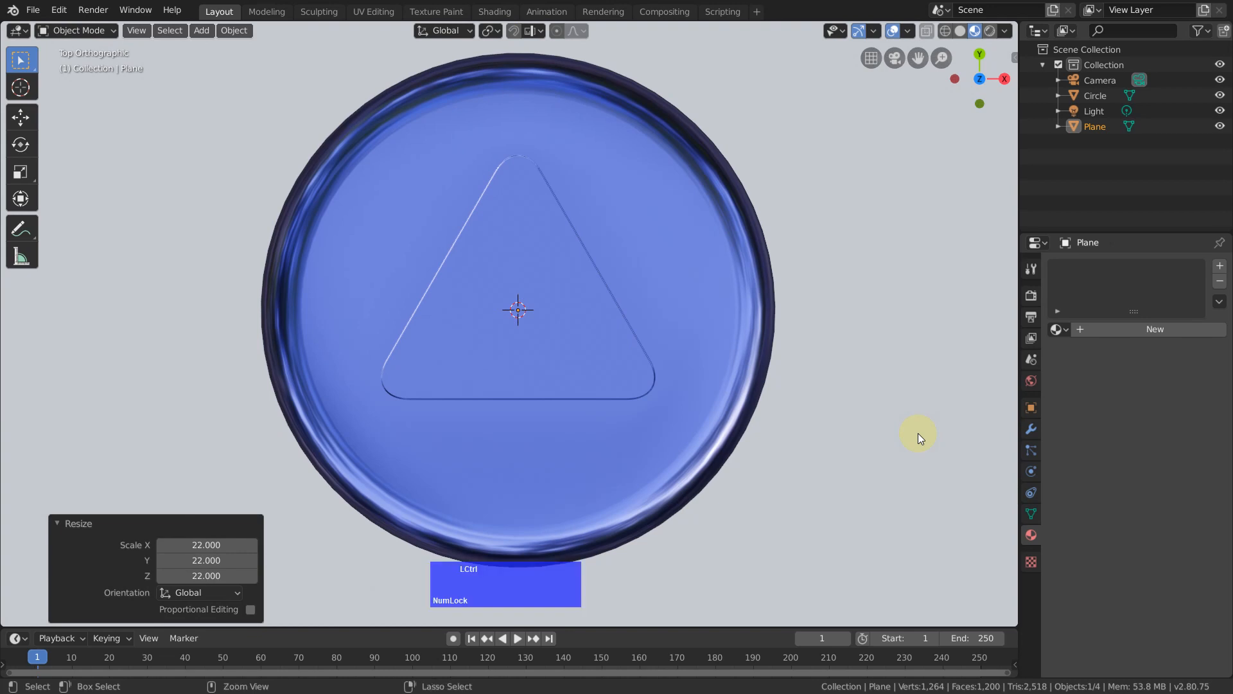
{"action": "key", "text": "ctrl+KP_1"}
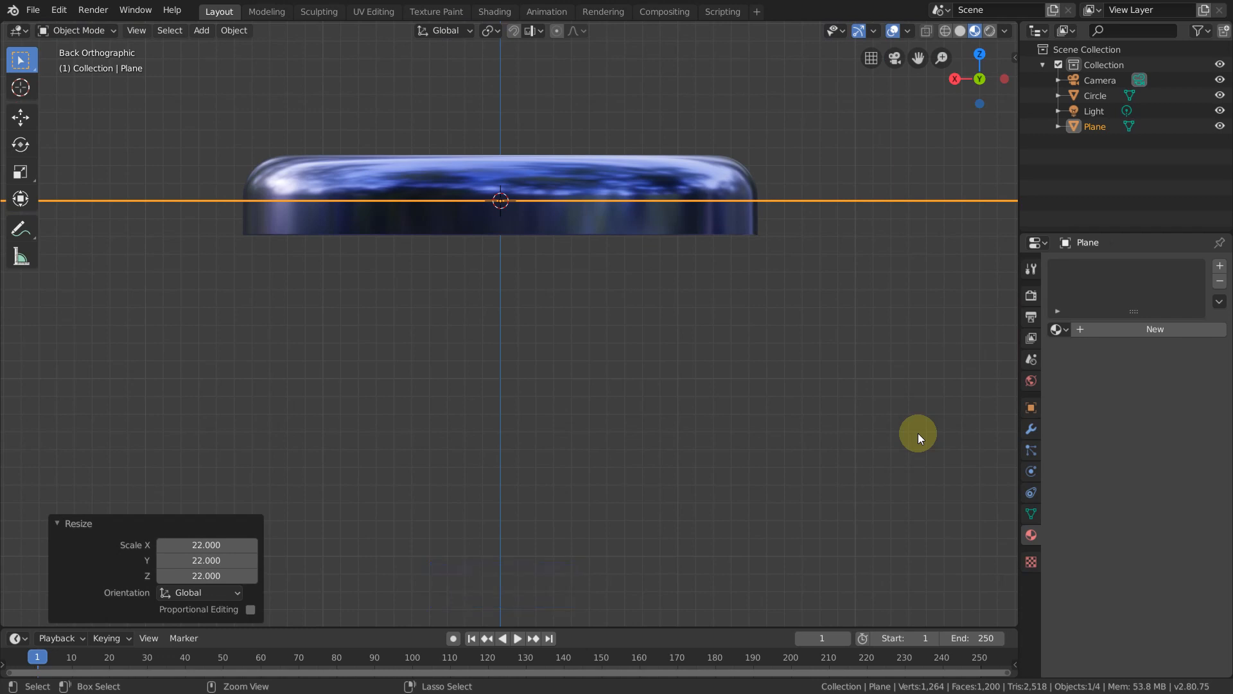
{"action": "key", "text": "ctrl+KP_3"}
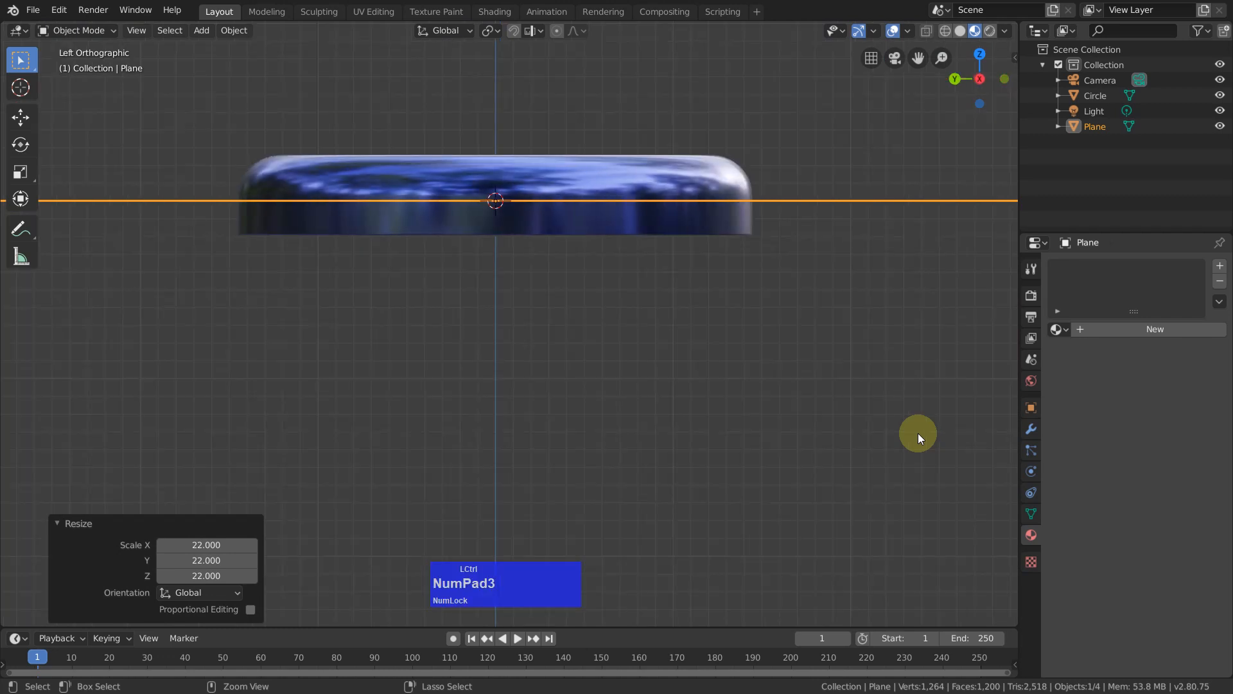
{"action": "key", "text": "ctrl+KP_7"}
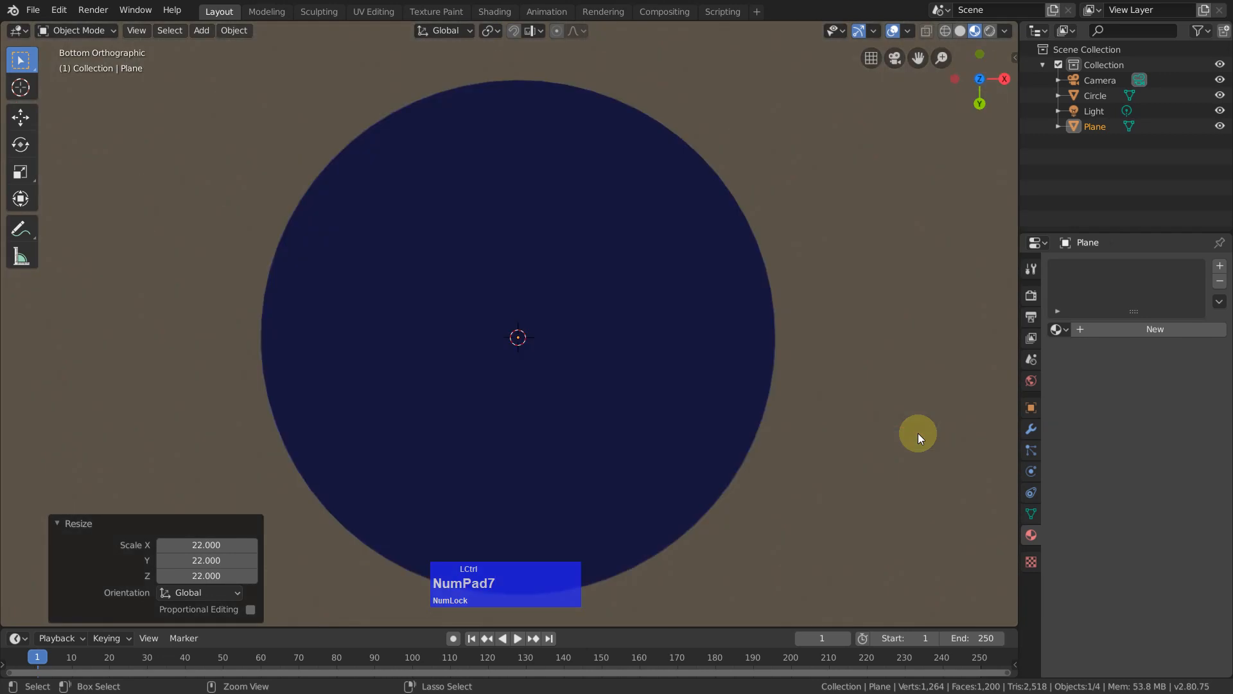
Step: In the front view, move the plane along Z by about -0.195 m so it lies under the disc's base
{"action": "key", "text": "KP_1"}
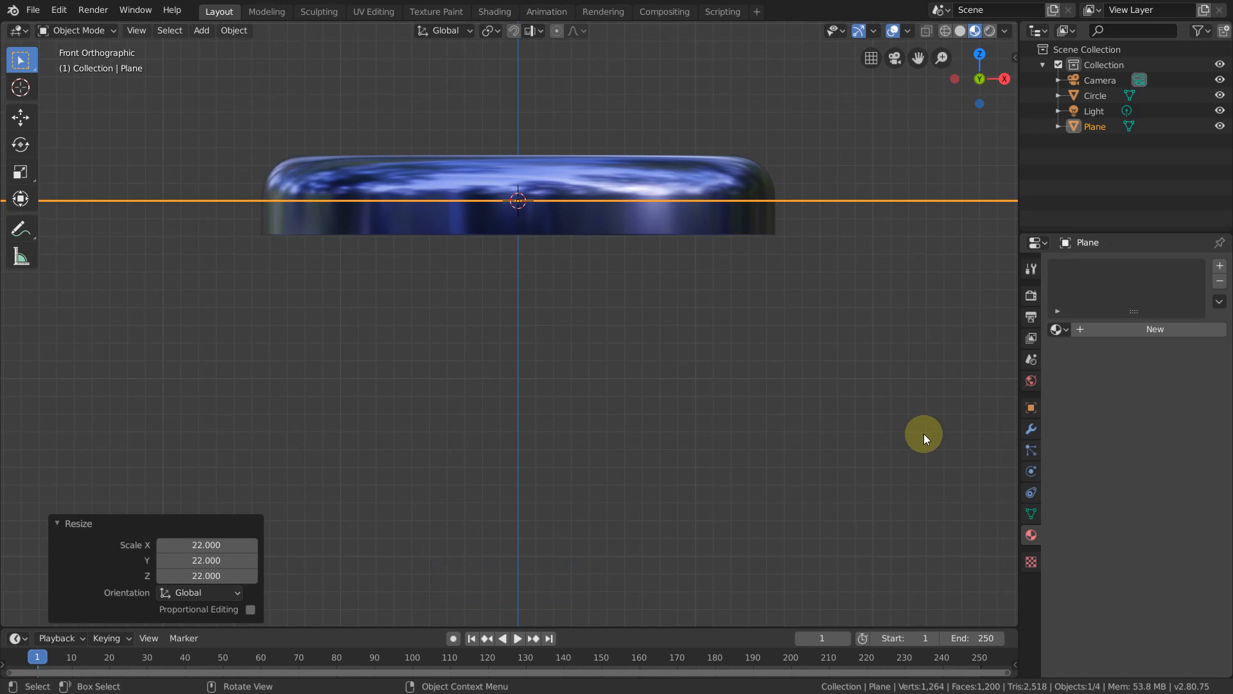
{"action": "key", "text": "g"}
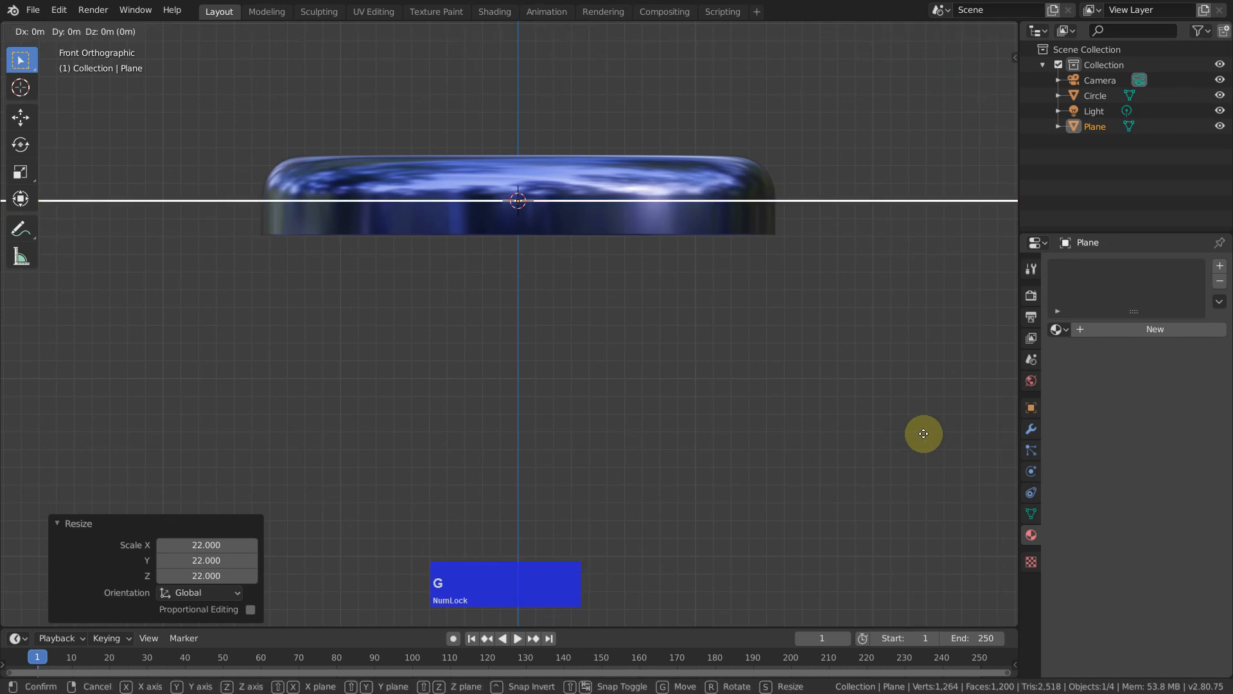
{"action": "key", "text": "z"}
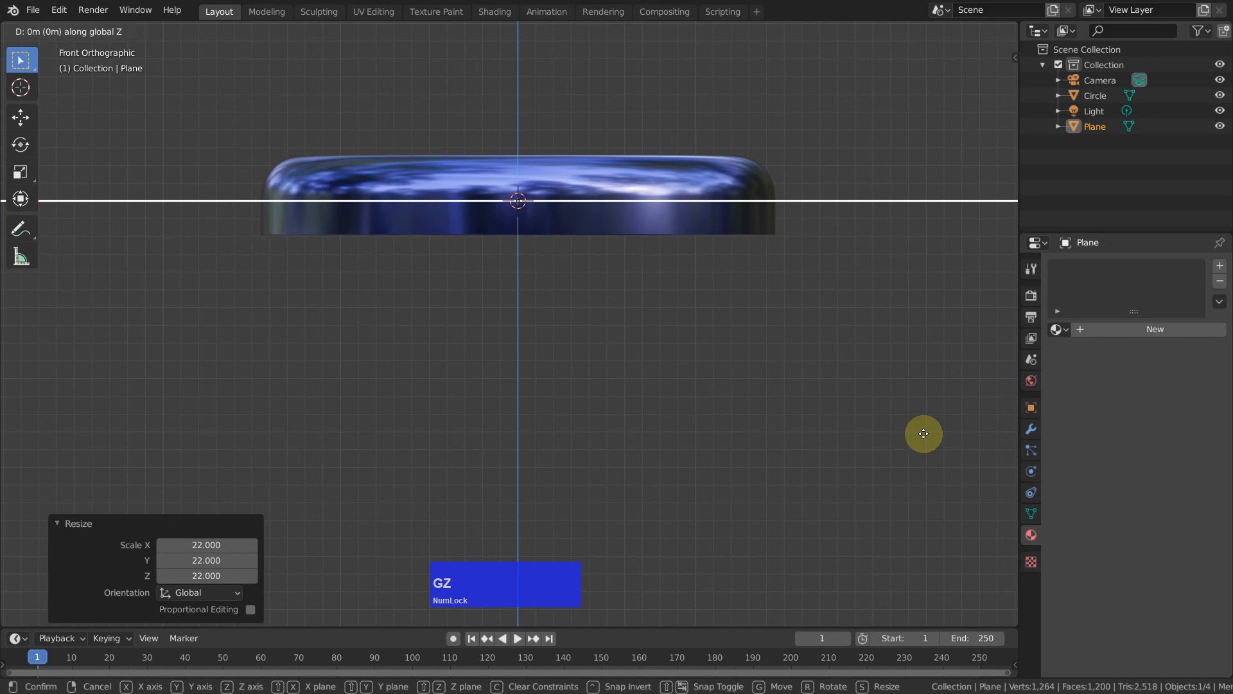
{"action": "key", "text": "shift"}
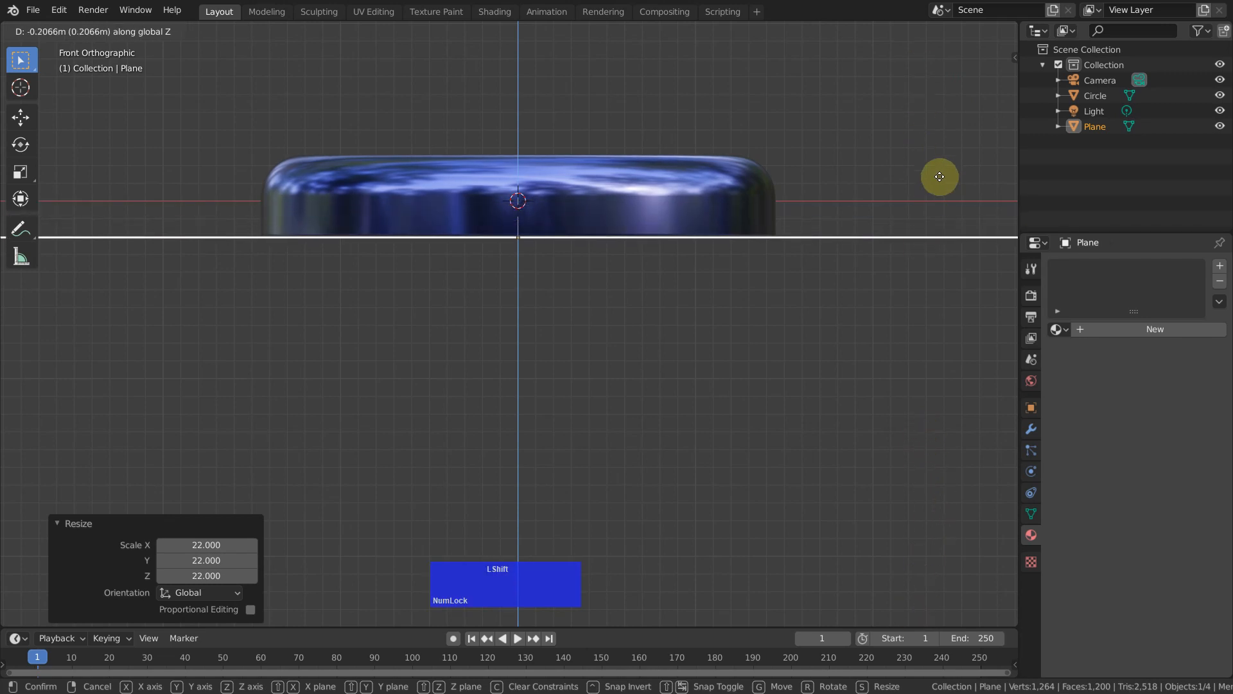
{"action": "left_click", "coordinate": [942, 176]}
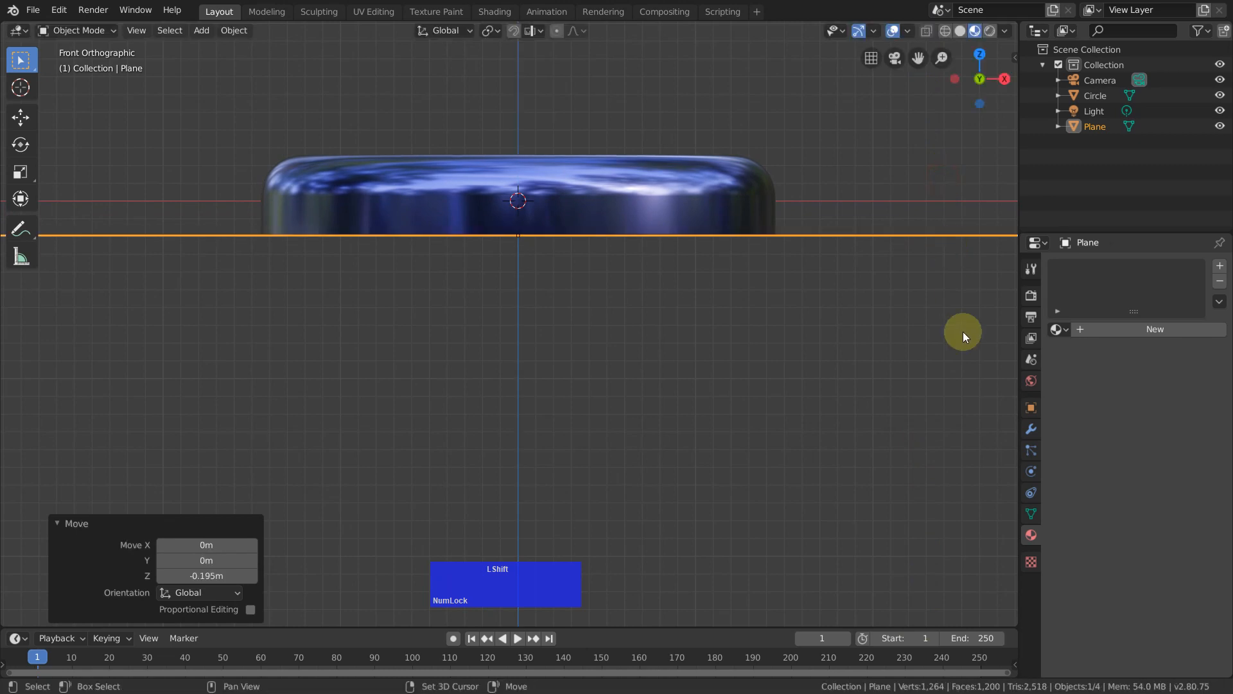
{"action": "middle_click_drag", "start_coordinate": [937, 319], "coordinate": [948, 349]}
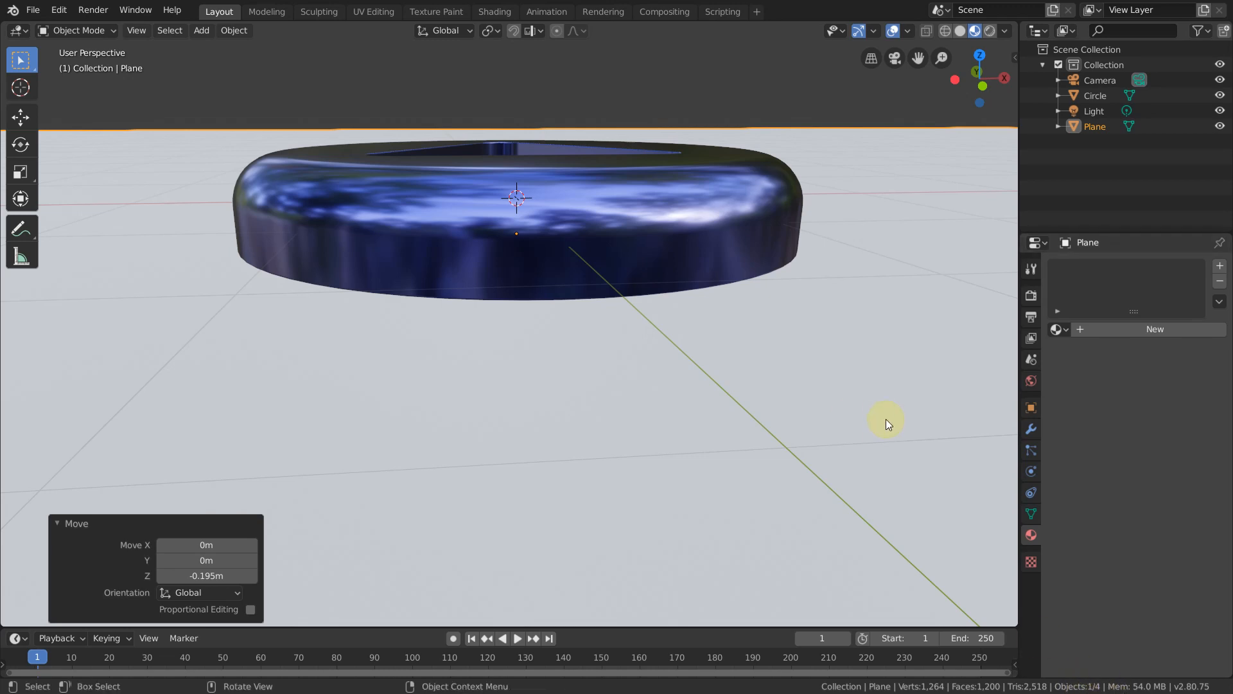
{"action": "left_click", "coordinate": [241, 99]}
{"action": "key", "text": "Tab"}
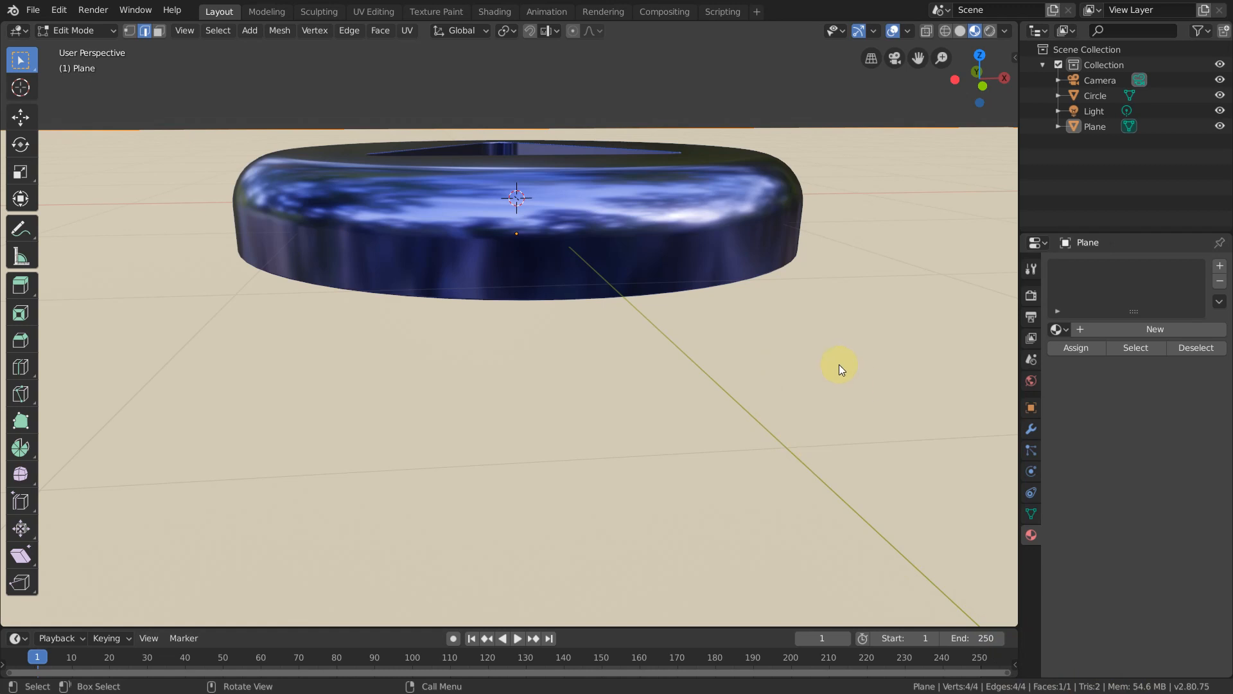
{"action": "middle_click_drag", "start_coordinate": [844, 383], "coordinate": [904, 386]}
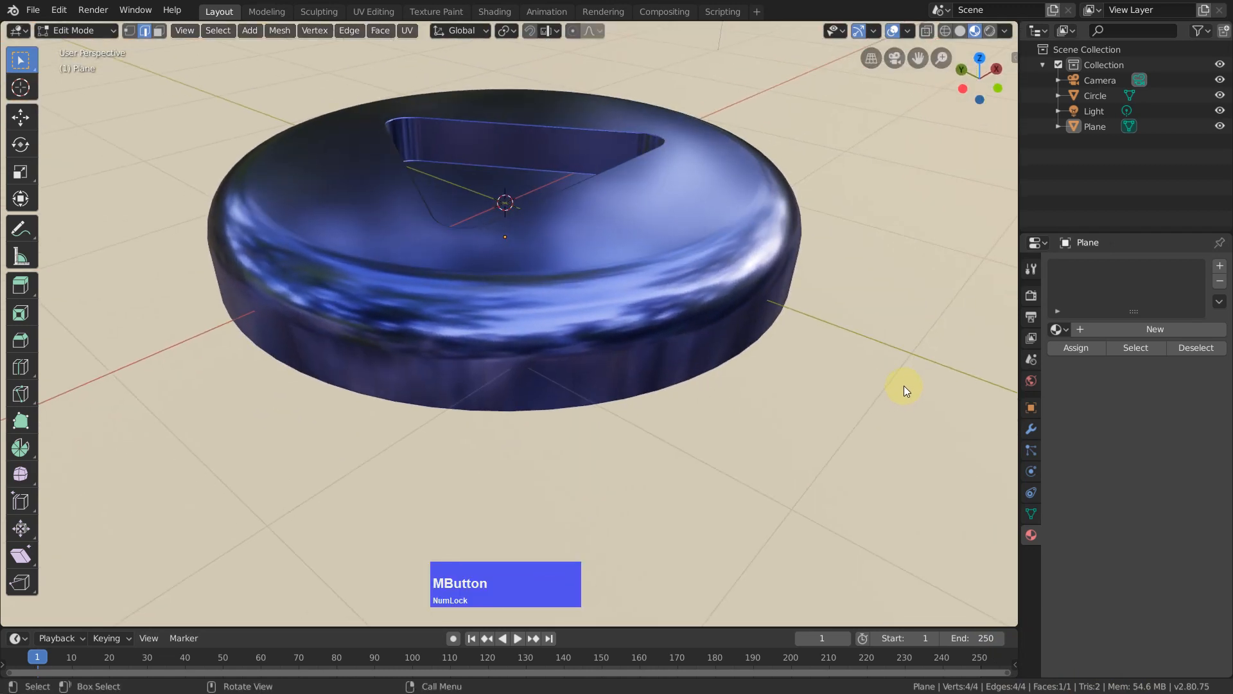
{"action": "key", "text": "shift+a"}
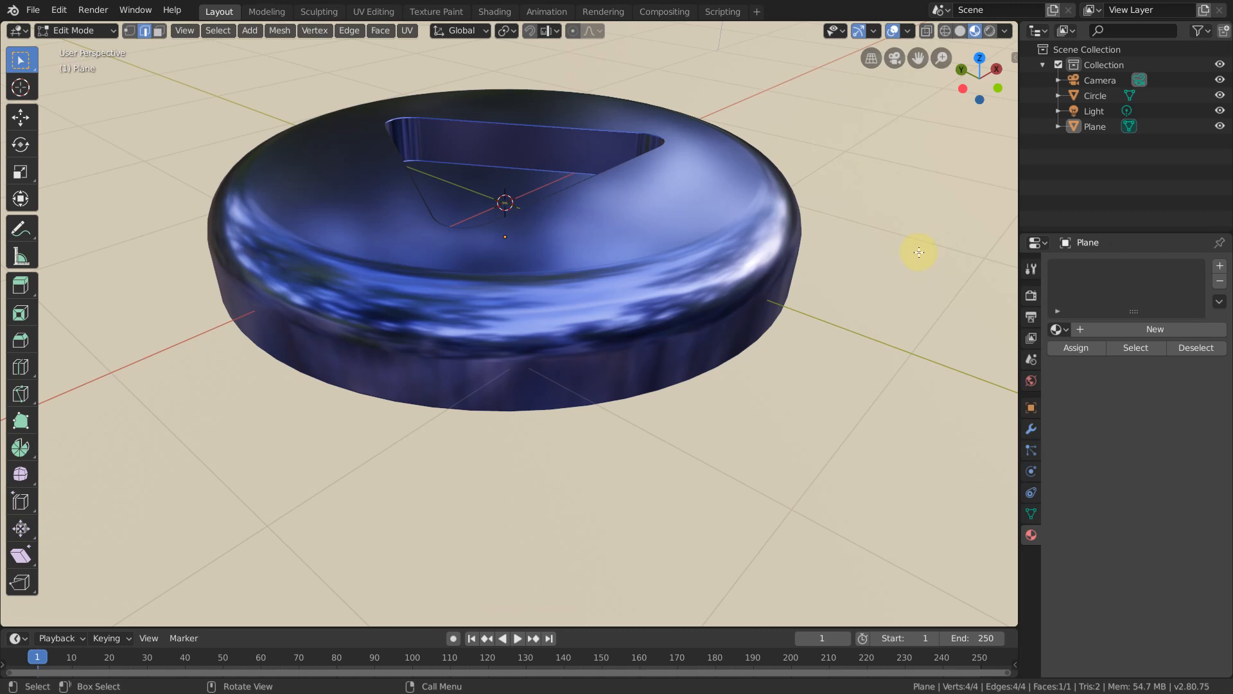
{"action": "key", "text": "Tab"}
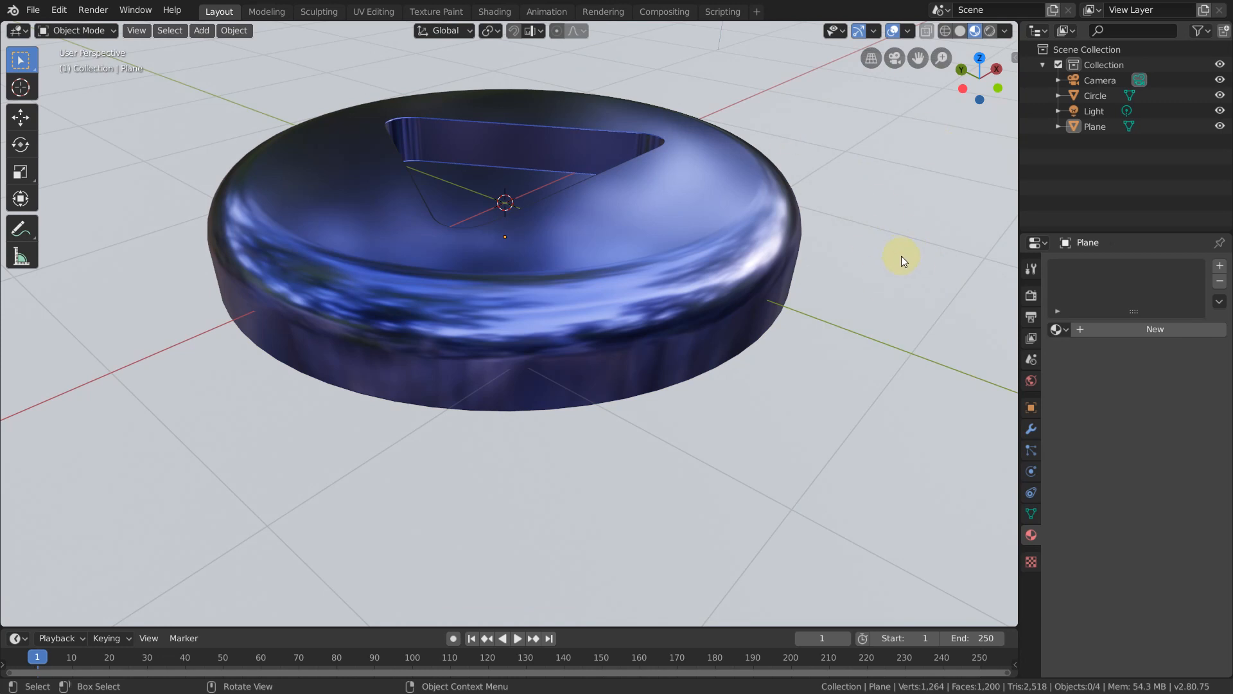
Step: Select the plane, add a new material to it, and set its base color to dark green
{"action": "left_click", "coordinate": [926, 284]}
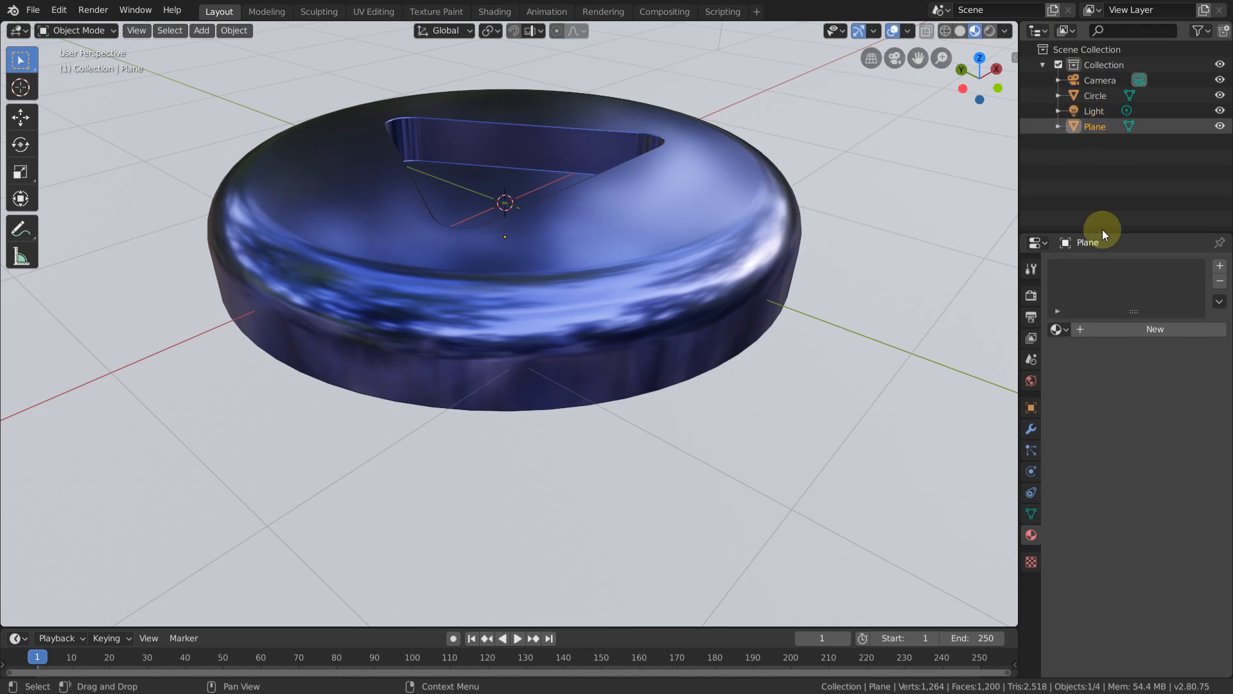
{"action": "left_click", "coordinate": [1157, 329]}
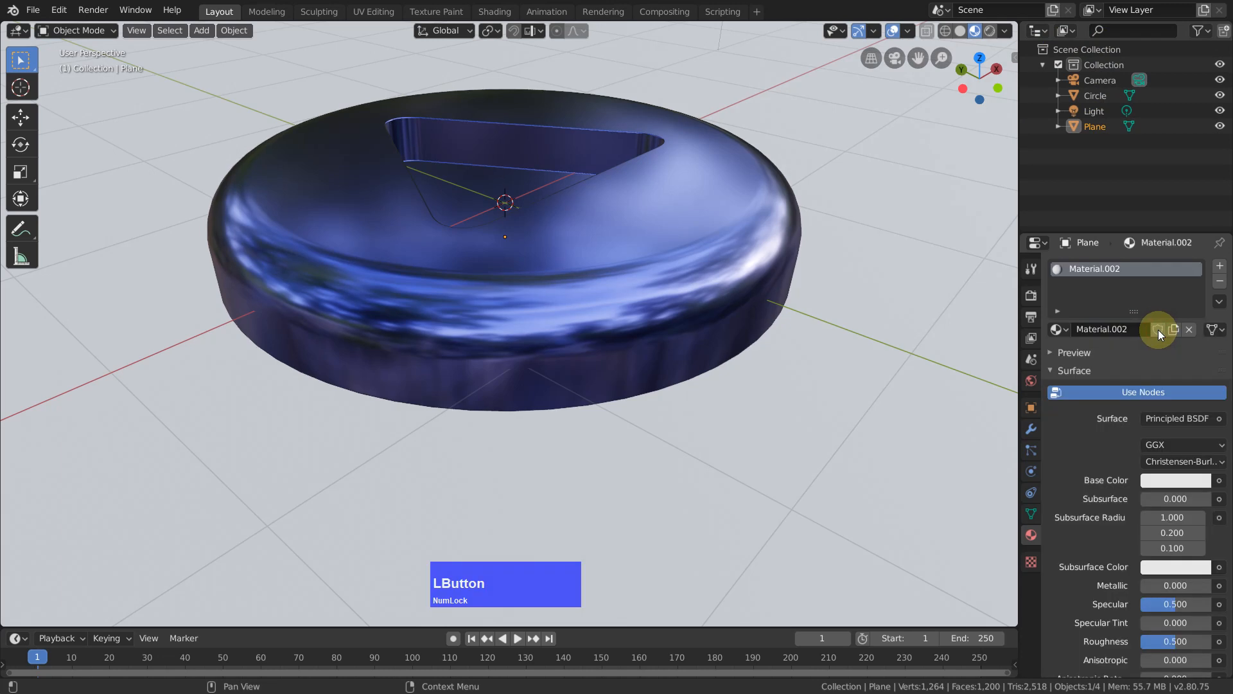
{"action": "left_click", "coordinate": [1170, 483]}
{"action": "left_click", "coordinate": [1088, 293]}
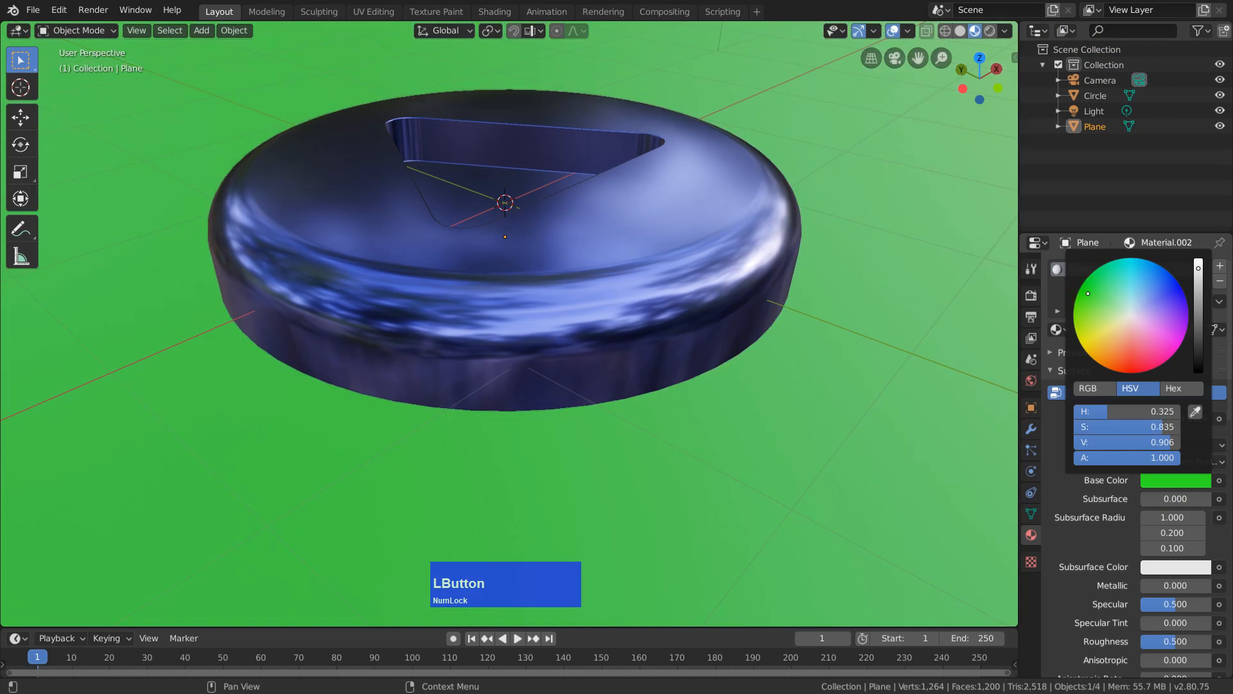
{"action": "left_click", "coordinate": [1200, 334]}
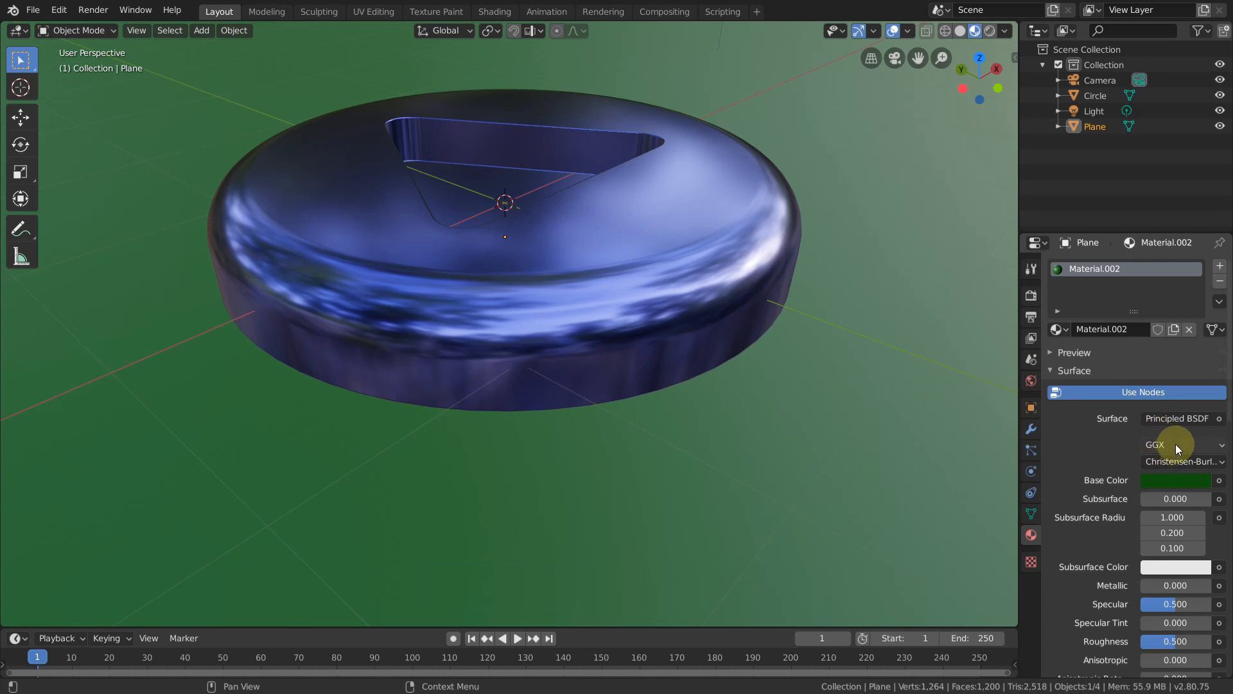
Step: Review the plane material's remaining settings and the Material Library VX options
{"action": "scroll", "coordinate": [1175, 444], "scroll_direction": "down", "scroll_amount": 19}
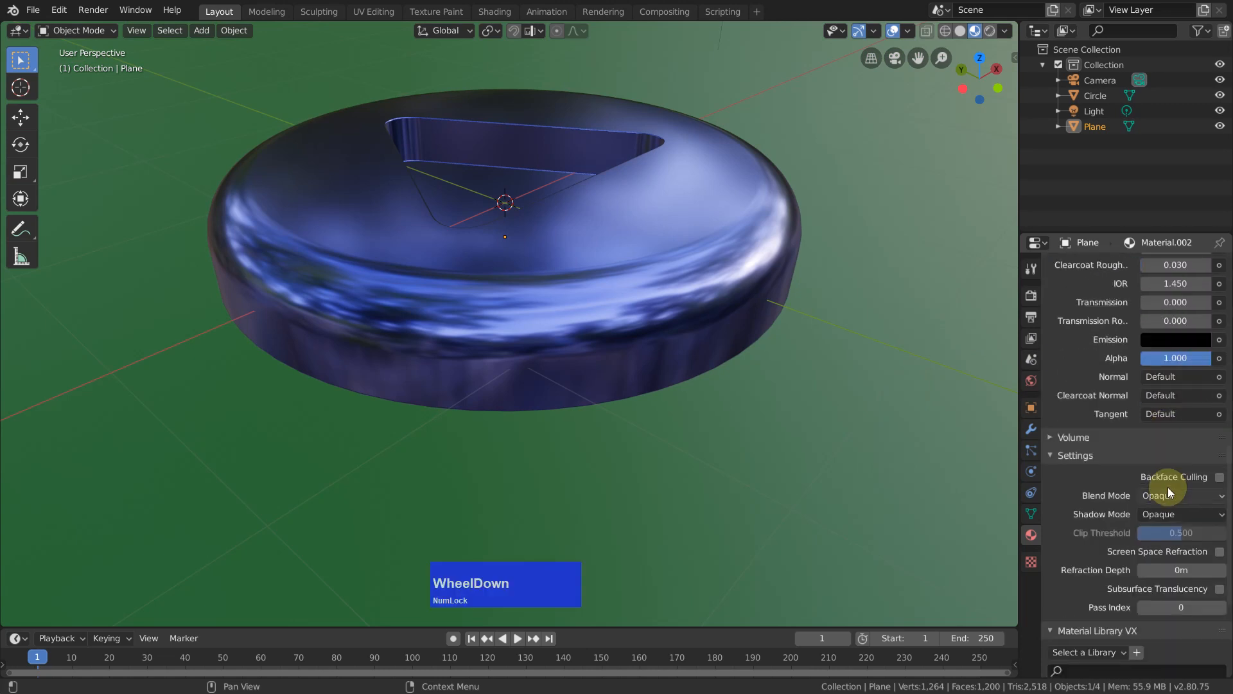
{"action": "scroll", "coordinate": [1168, 486], "scroll_direction": "down", "scroll_amount": 8}
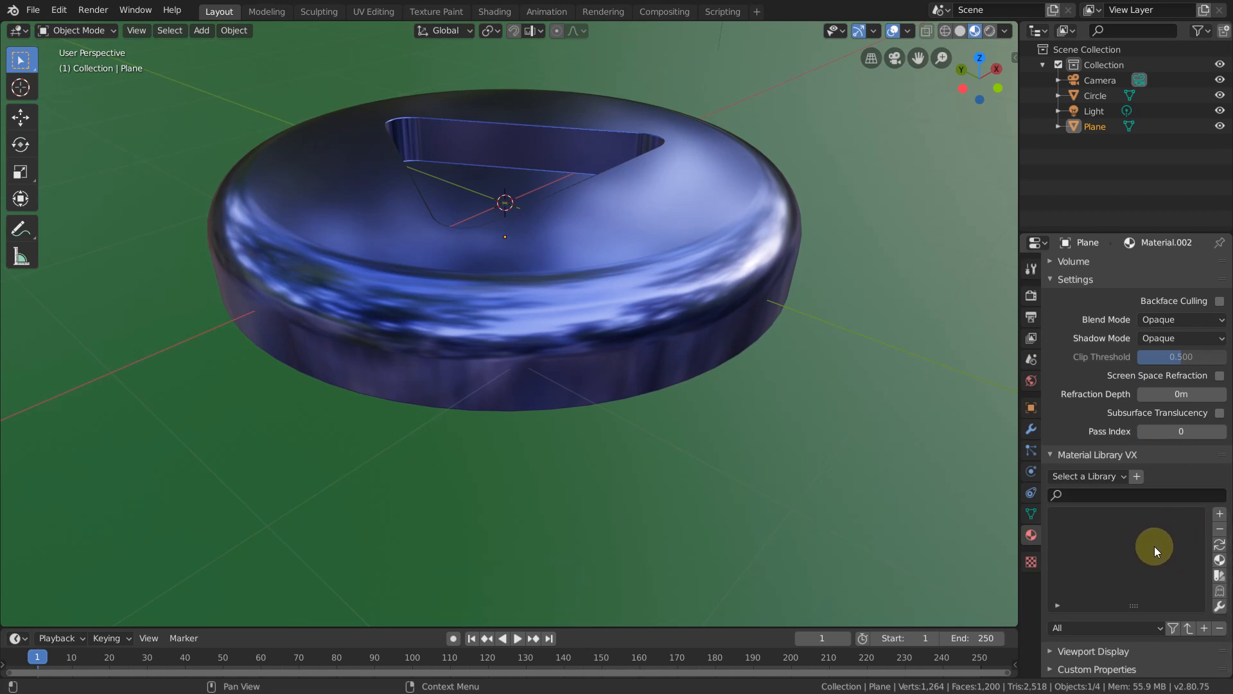
{"action": "left_click", "coordinate": [59, 11]}
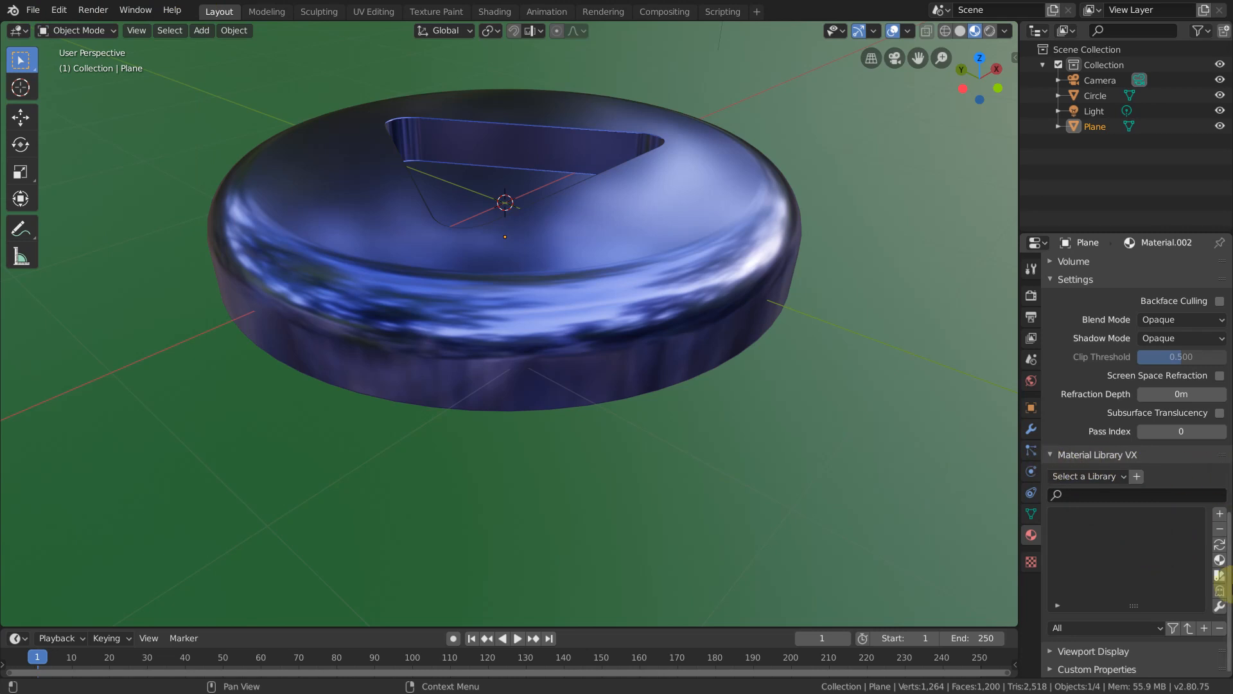
Step: Load the Cycles Materials library in Material Library VX for the plane's material
{"action": "left_click", "coordinate": [1123, 476]}
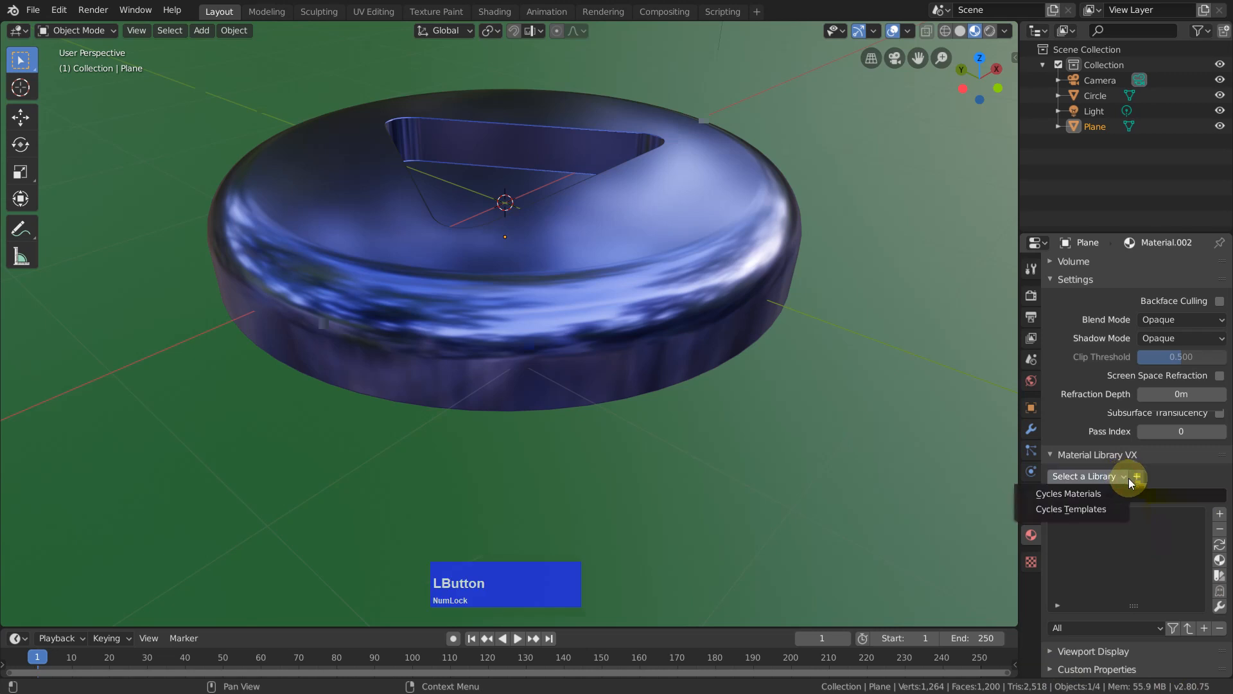
{"action": "left_click", "coordinate": [1080, 494]}
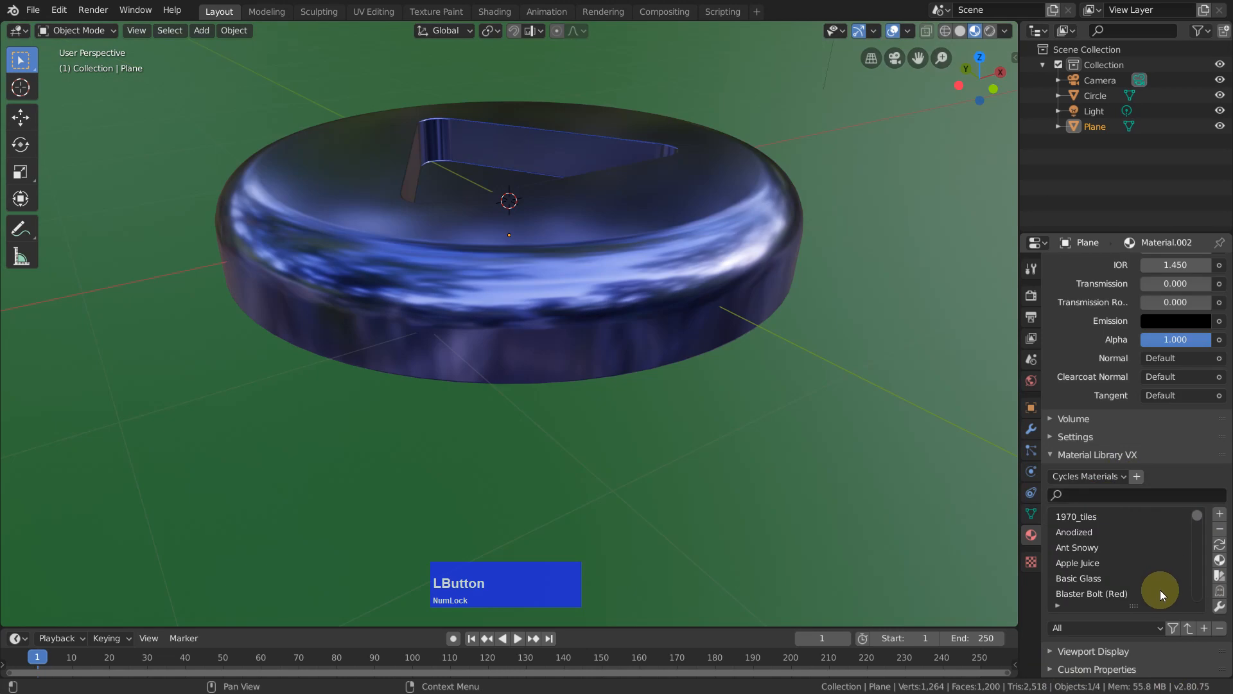
Step: Review the available render engines in the scene's render properties and keep Eevee as the engine
{"action": "left_click", "coordinate": [1032, 298]}
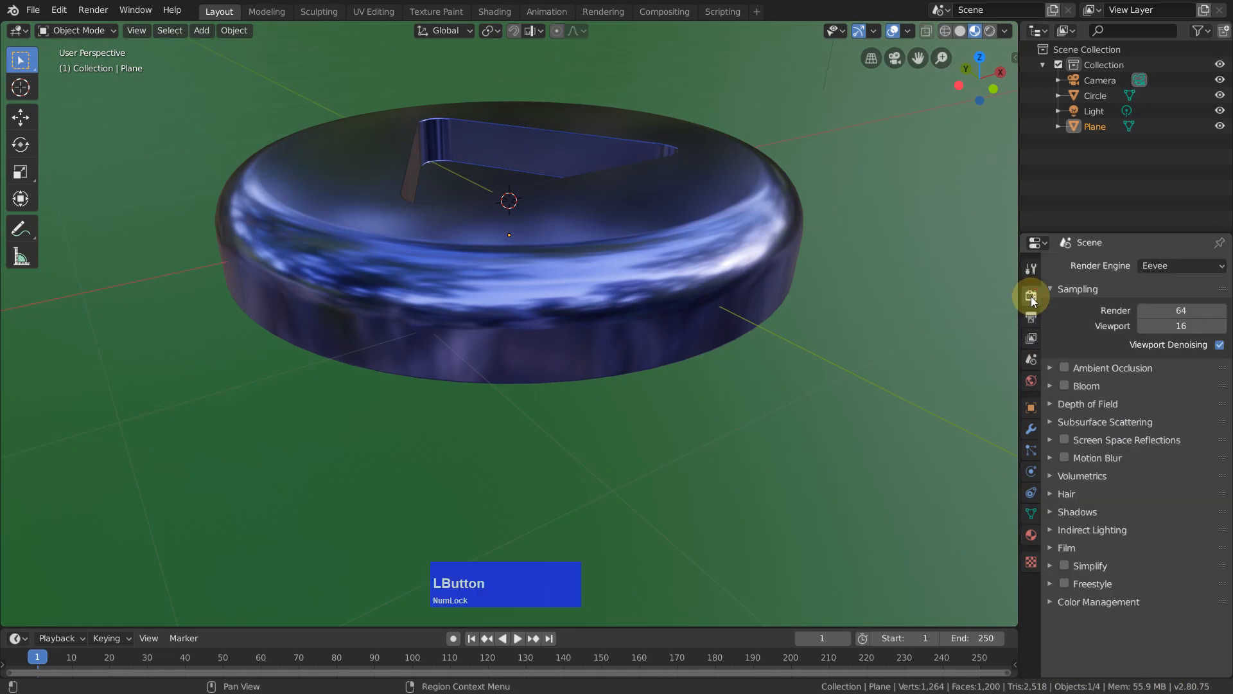
{"action": "left_click", "coordinate": [1173, 266]}
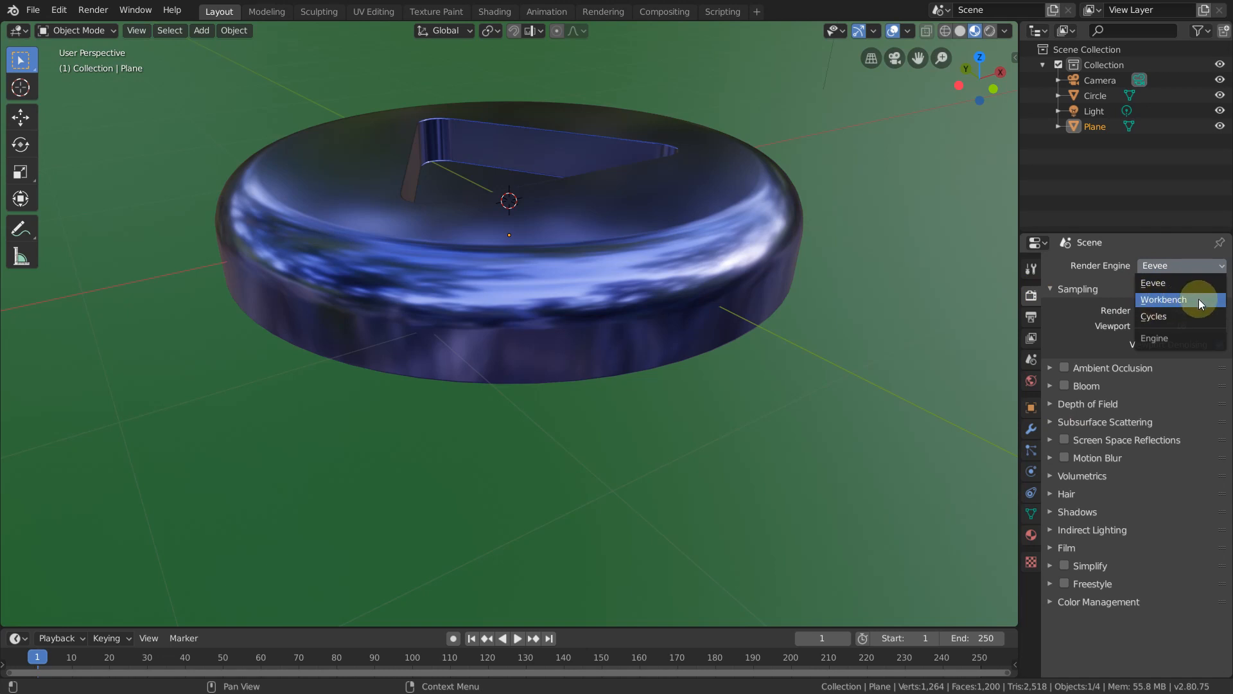
{"action": "left_click", "coordinate": [1169, 283]}
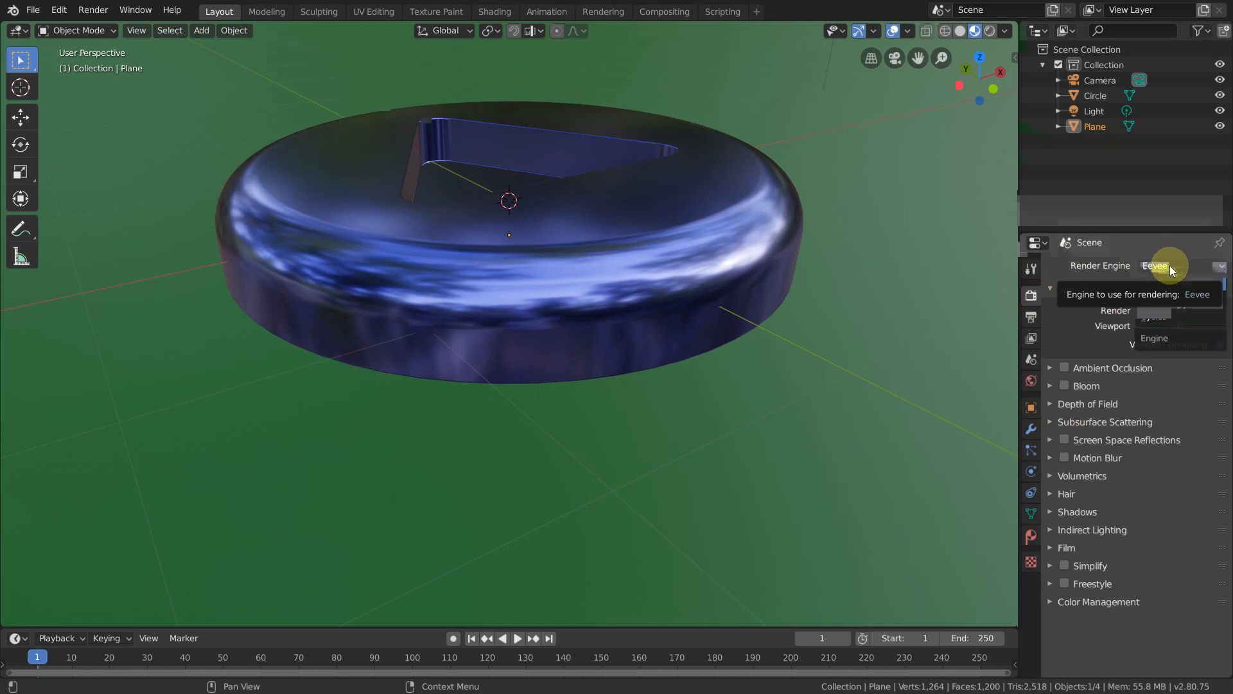
Step: Select the light and move it closer to the disc by about -1.18 m in X, -1.97 m in Y and -3.44 m in Z
{"action": "left_click", "coordinate": [707, 111]}
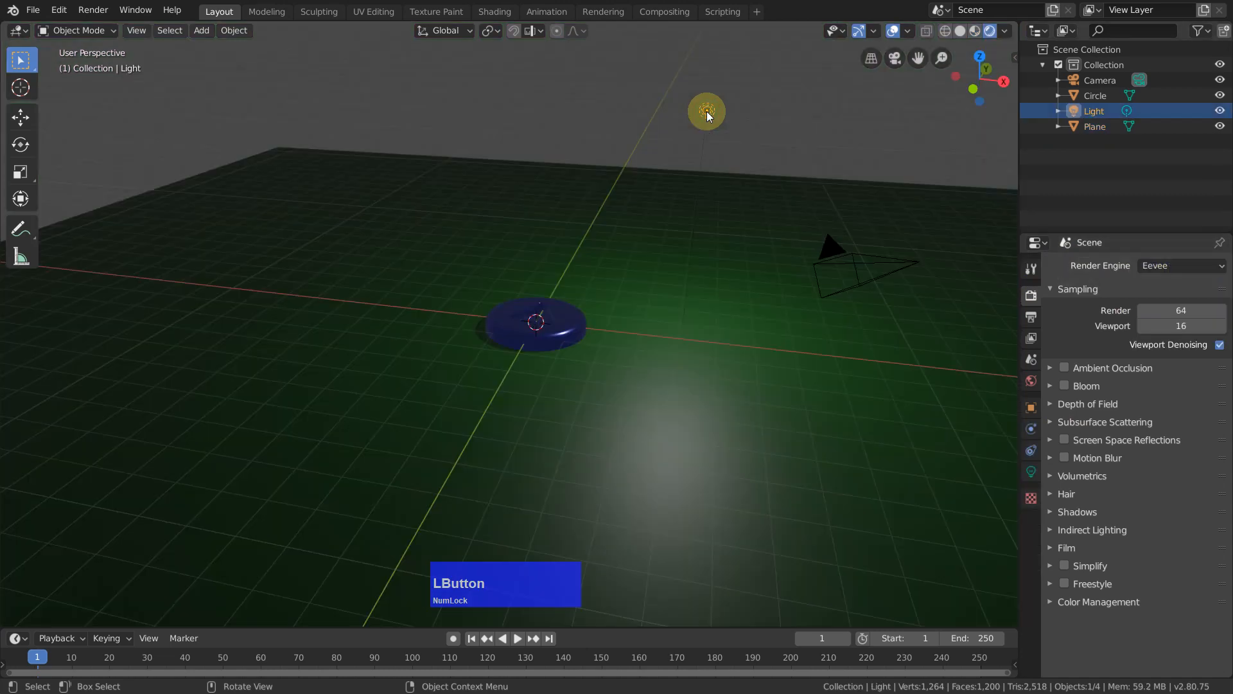
{"action": "key", "text": "g"}
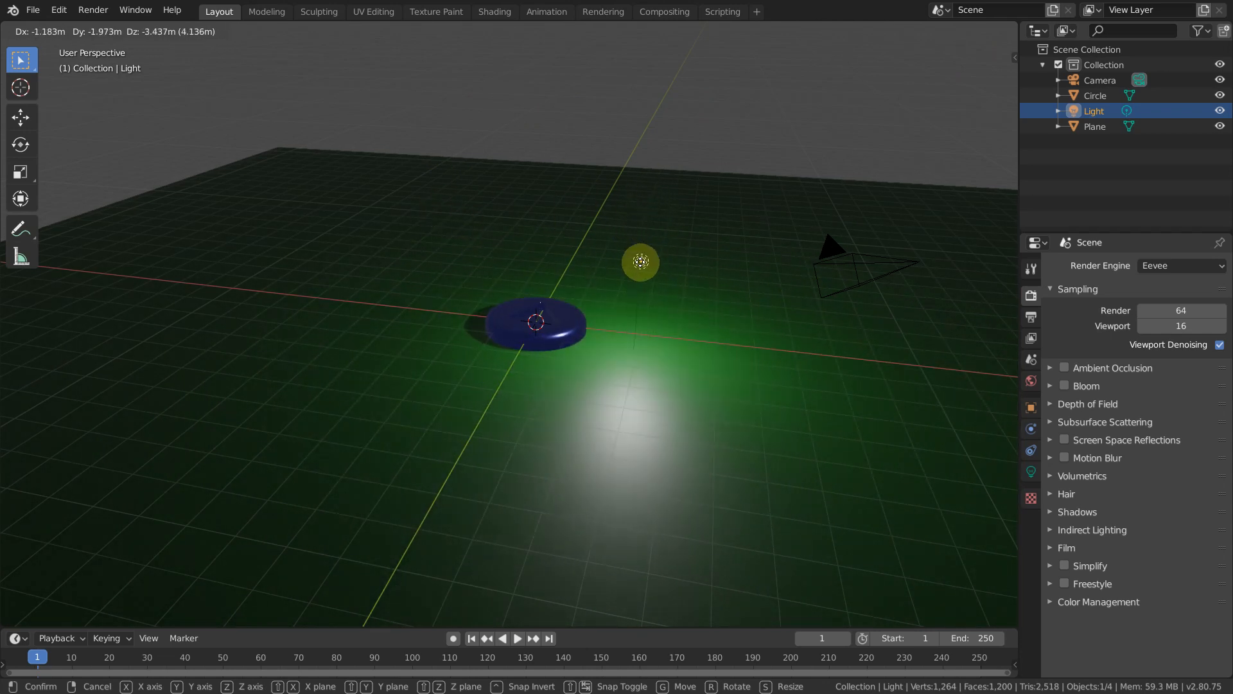
{"action": "left_click", "coordinate": [642, 255]}
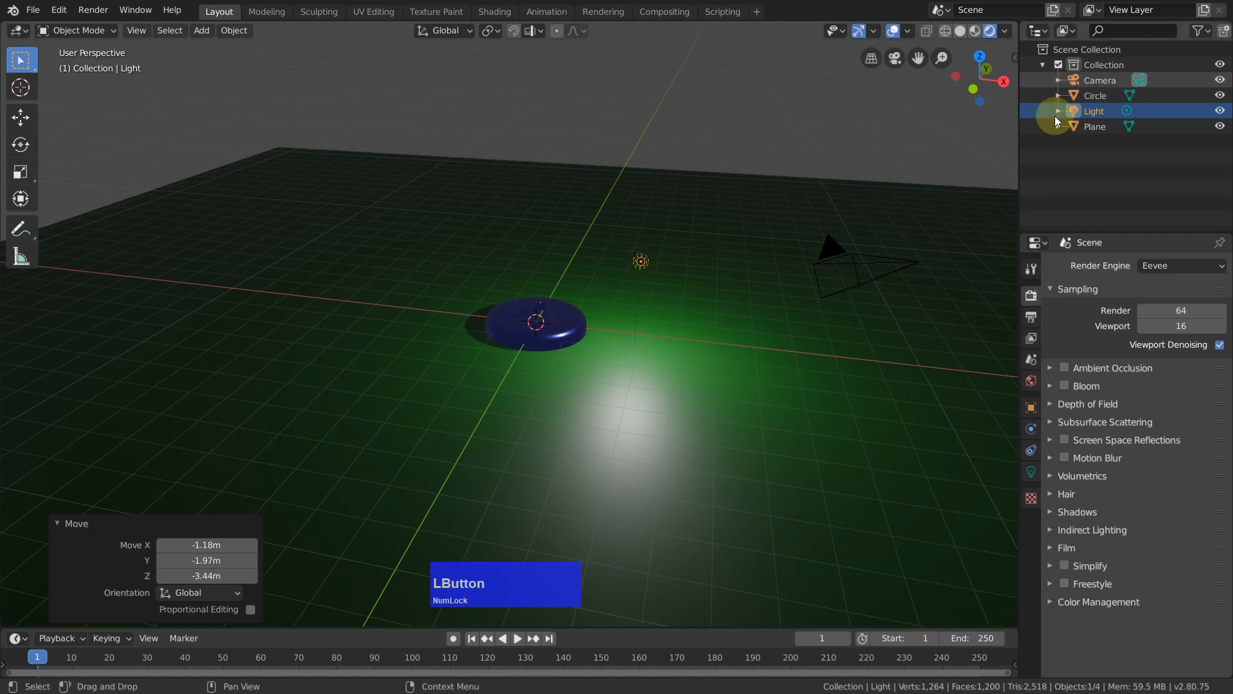
Step: Switch the scene's render engine to Cycles
{"action": "left_click", "coordinate": [1170, 267]}
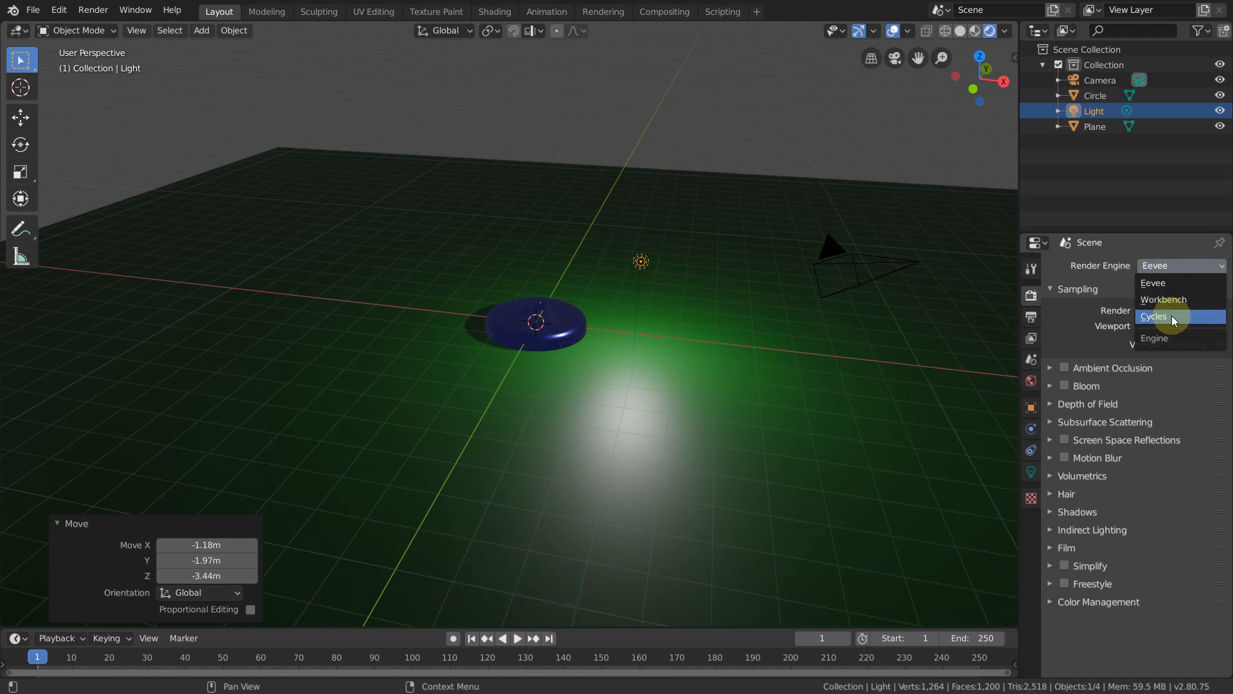
{"action": "left_click", "coordinate": [1179, 316]}
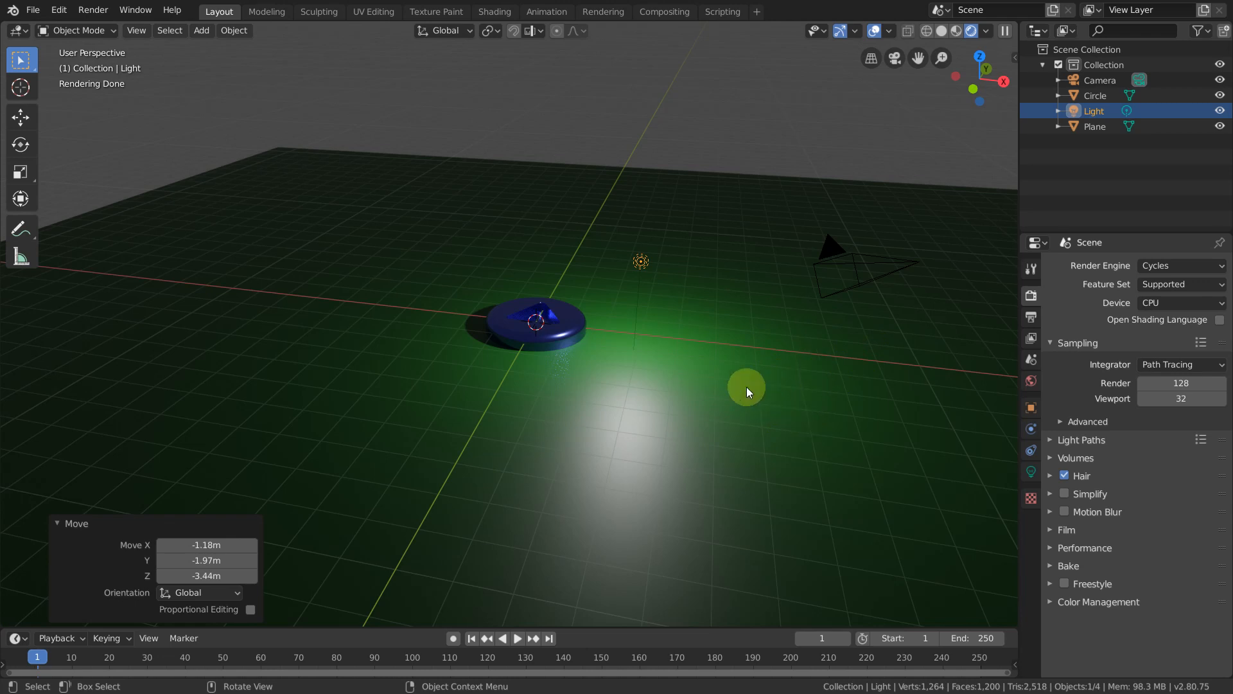
Step: Look through the scene camera and enable Lock Camera to View
{"action": "key", "text": "KP_0"}
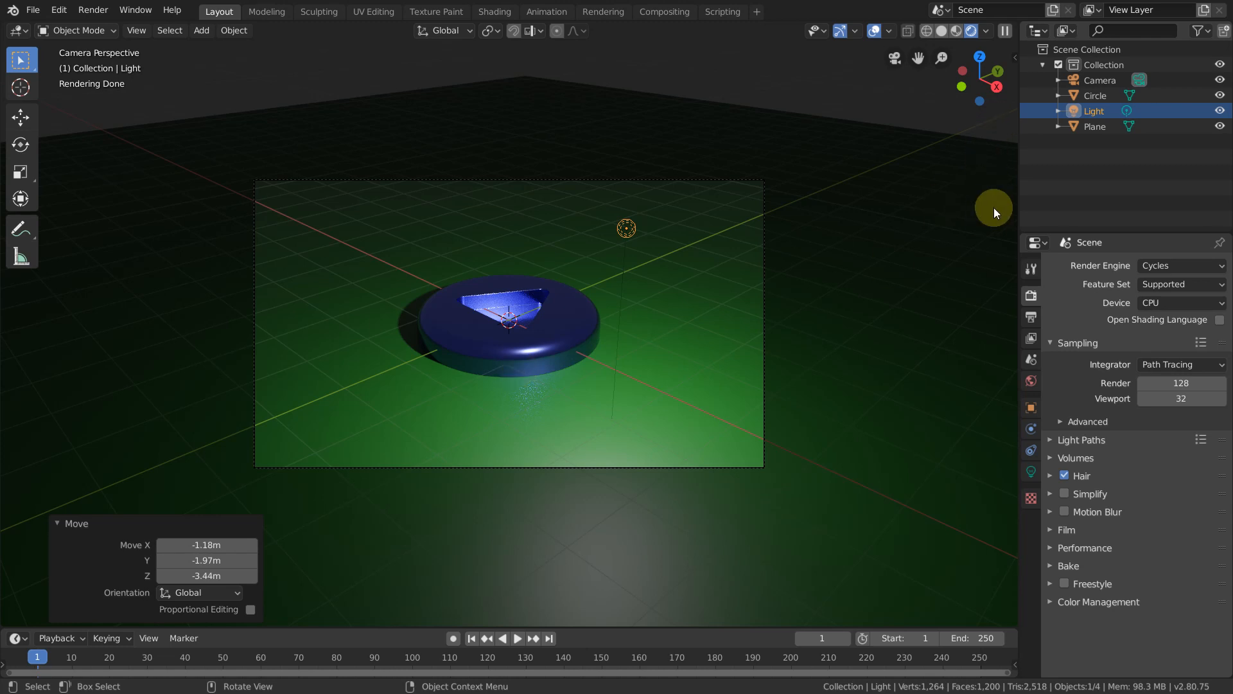
{"action": "key", "text": "n"}
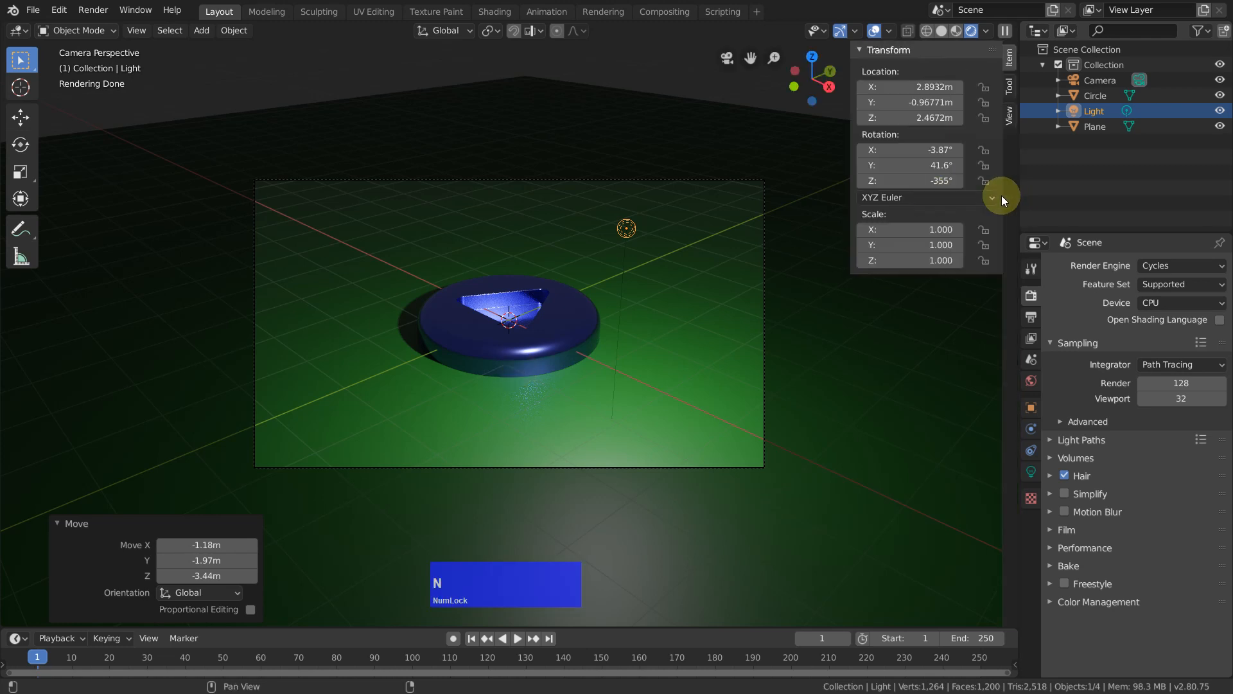
{"action": "left_click", "coordinate": [1009, 116]}
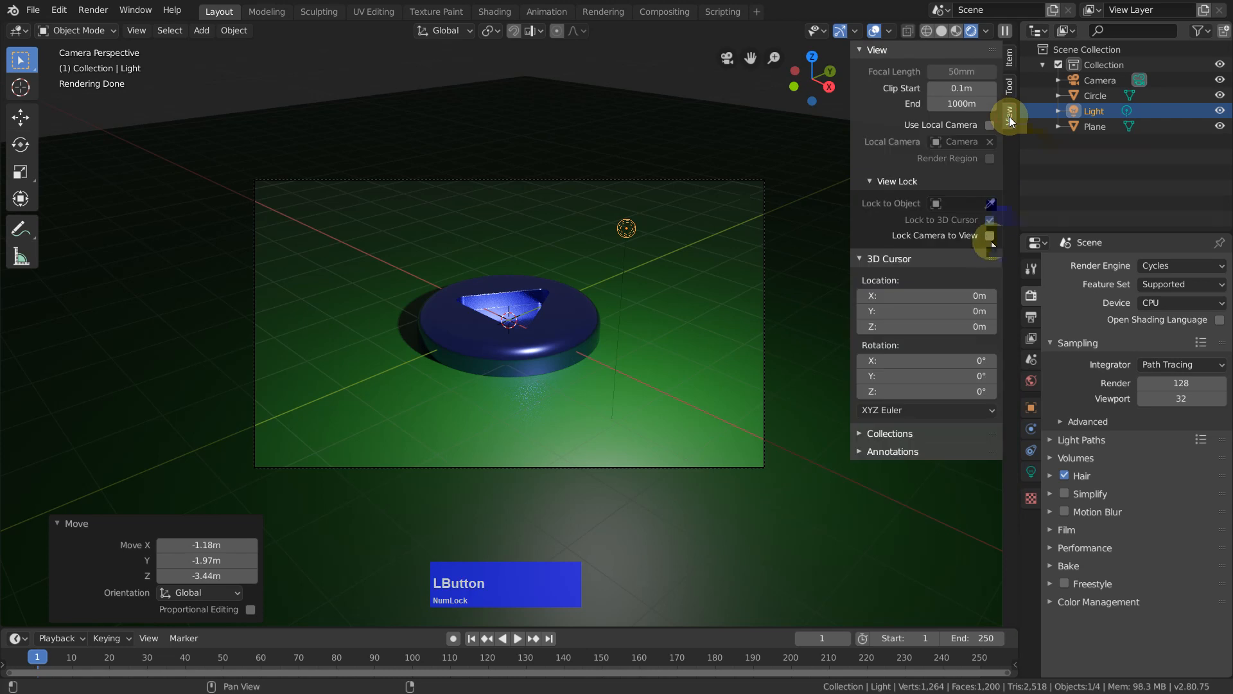
{"action": "left_click", "coordinate": [991, 236]}
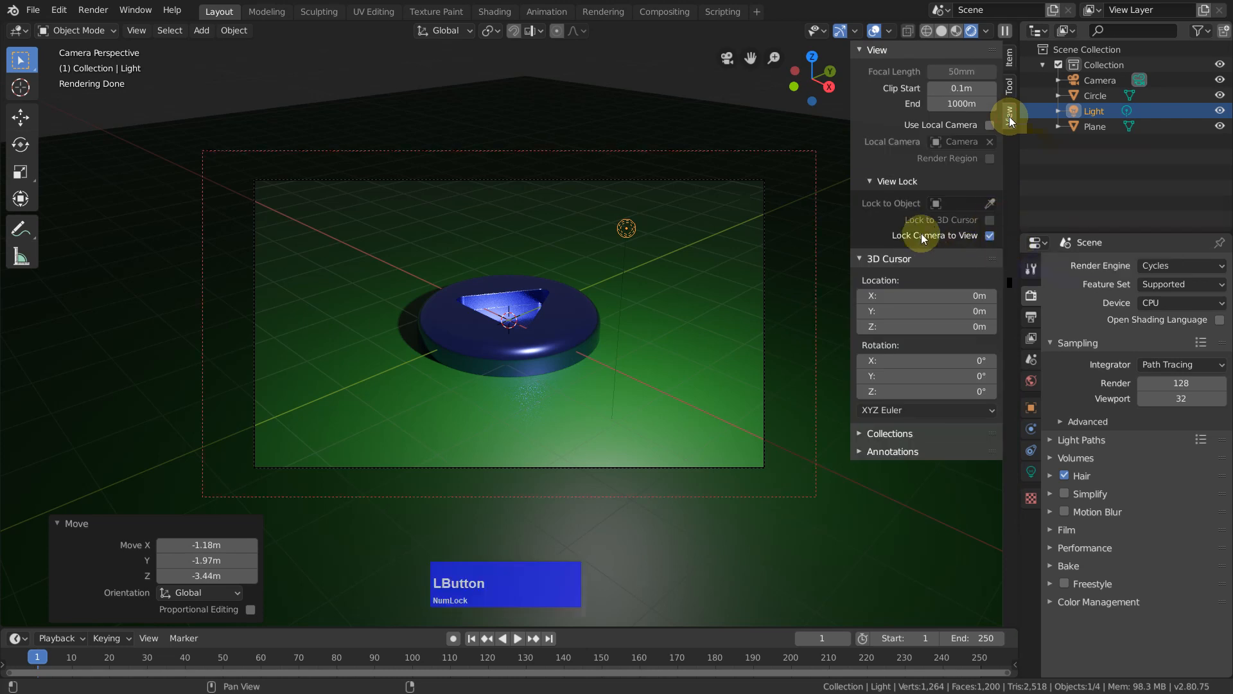
Step: Add the Lock Camera to View option to Quick Favorites
{"action": "right_click", "coordinate": [959, 235]}
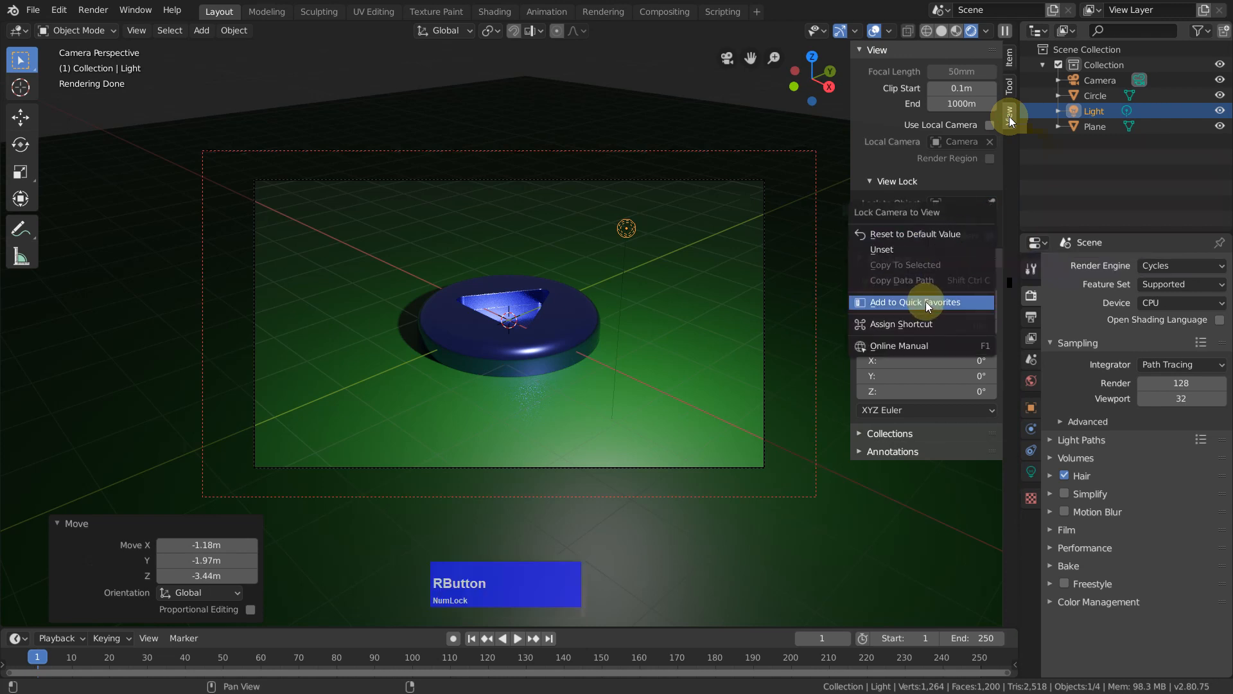
{"action": "left_click", "coordinate": [927, 302]}
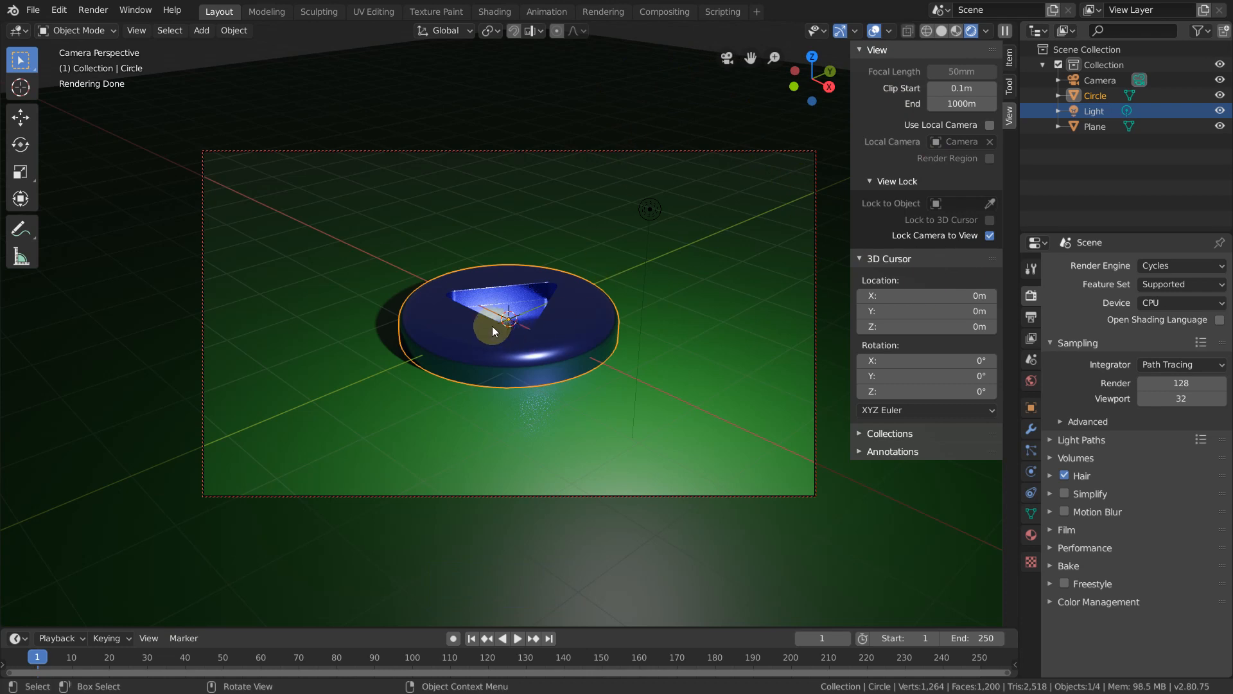
Step: Reframe the camera so the disc fills more of the frame and one tip of its triangular recess points away
{"action": "scroll", "coordinate": [495, 331], "scroll_direction": "up", "scroll_amount": 3}
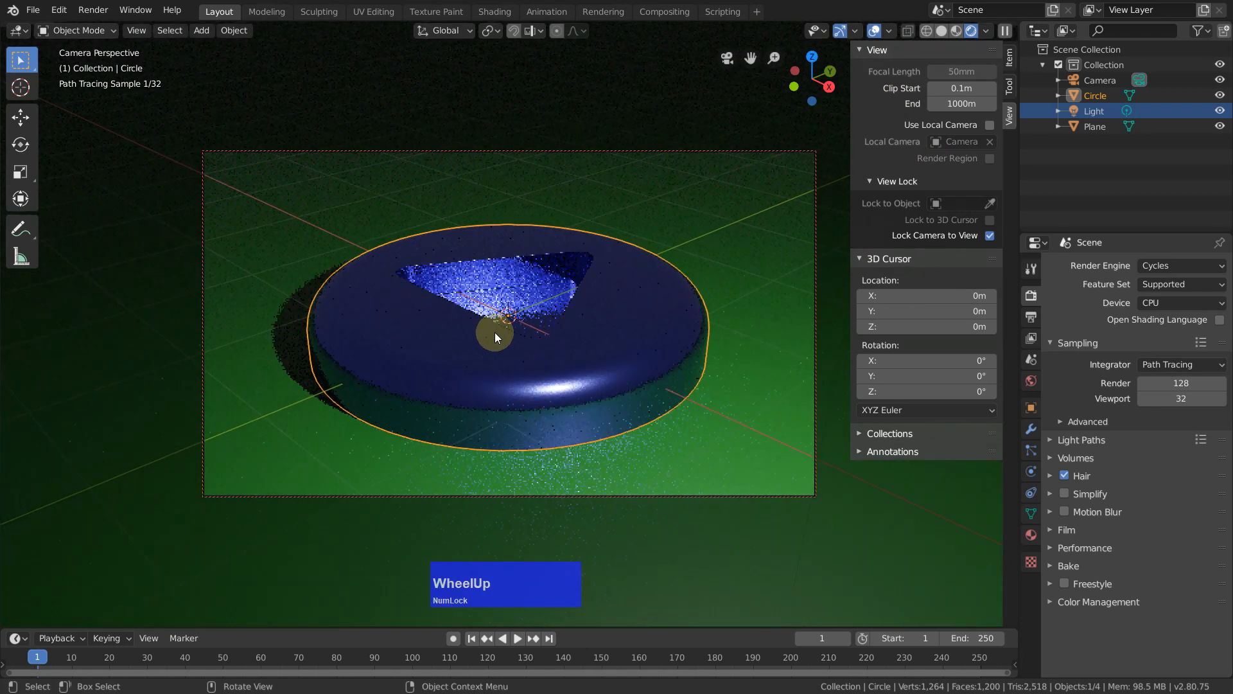
{"action": "scroll", "coordinate": [495, 331], "scroll_direction": "up", "scroll_amount": 1}
{"action": "scroll", "coordinate": [498, 337], "scroll_direction": "down", "scroll_amount": 2}
{"action": "mouse_move", "coordinate": [498, 337]}
{"action": "middle_mouse_down", "text": "shift"}
{"action": "mouse_move", "coordinate": [531, 317]}
{"action": "mouse_move", "coordinate": [536, 294]}
{"action": "mouse_move", "coordinate": [660, 330]}
{"action": "mouse_move", "coordinate": [663, 303]}
{"action": "mouse_move", "coordinate": [658, 326]}
{"action": "mouse_move", "coordinate": [634, 326]}
{"action": "middle_mouse_up", "text": "shift"}
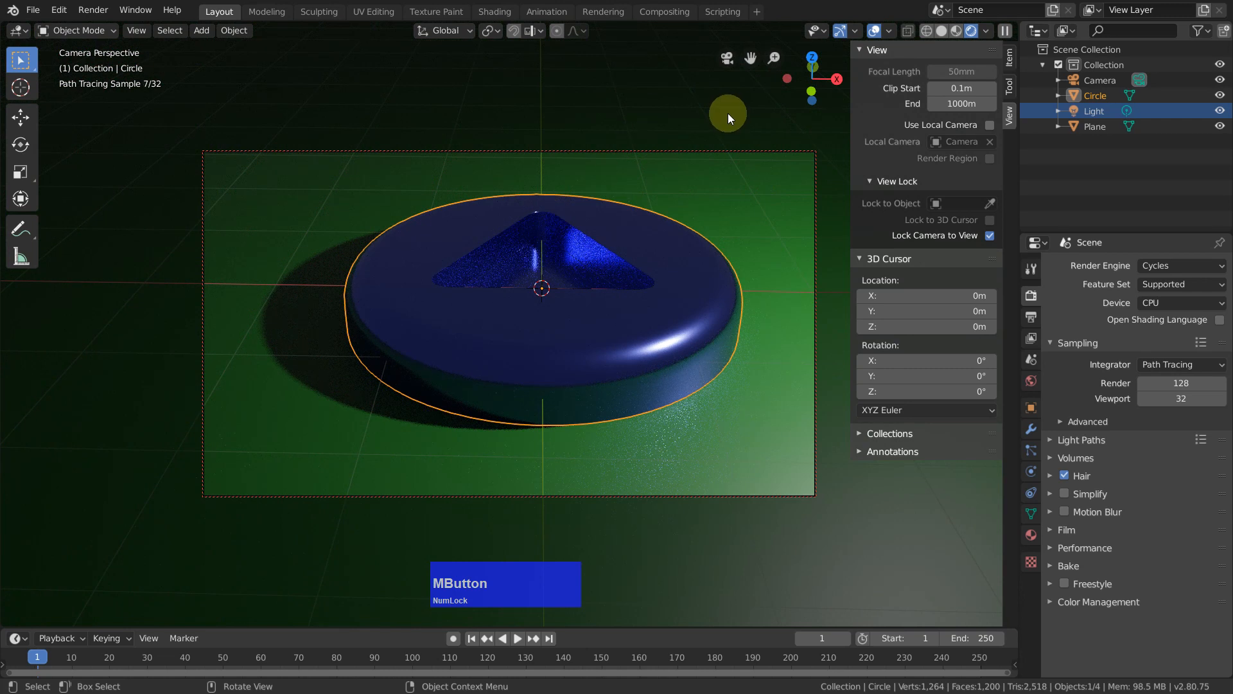
{"action": "left_click", "coordinate": [699, 102]}
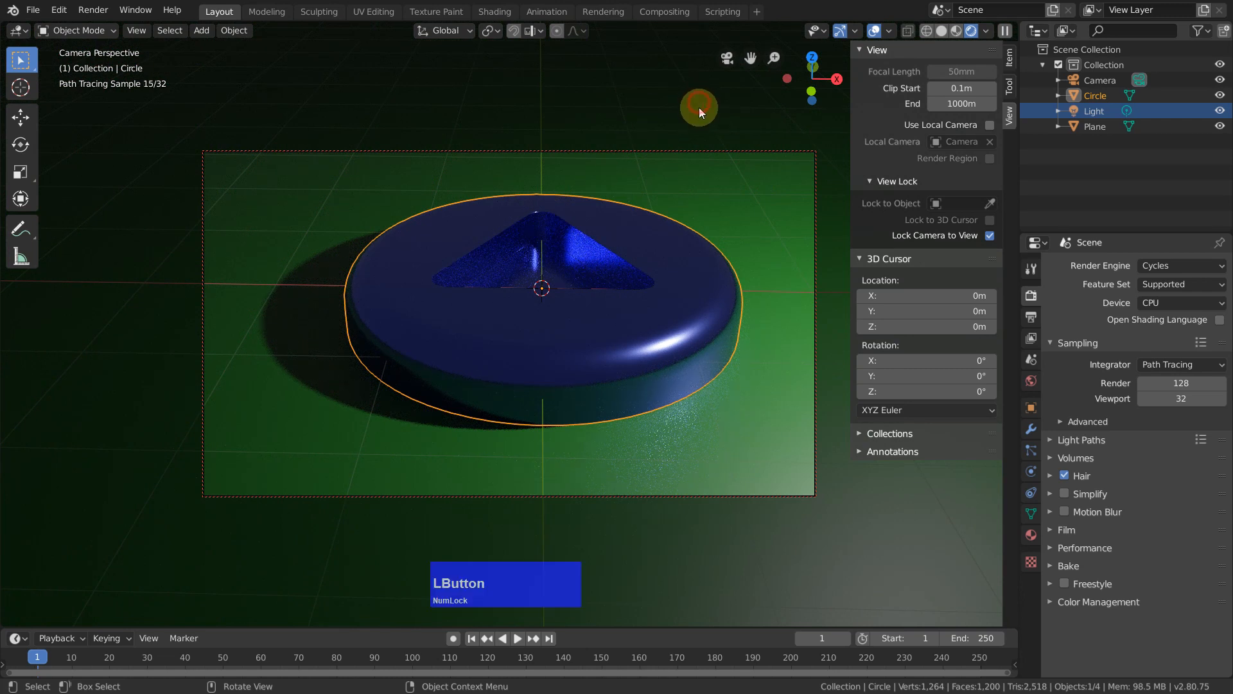
Step: Select the plane and apply the Ceramic Polished material from the Cycles Materials library to it
{"action": "left_click", "coordinate": [783, 419]}
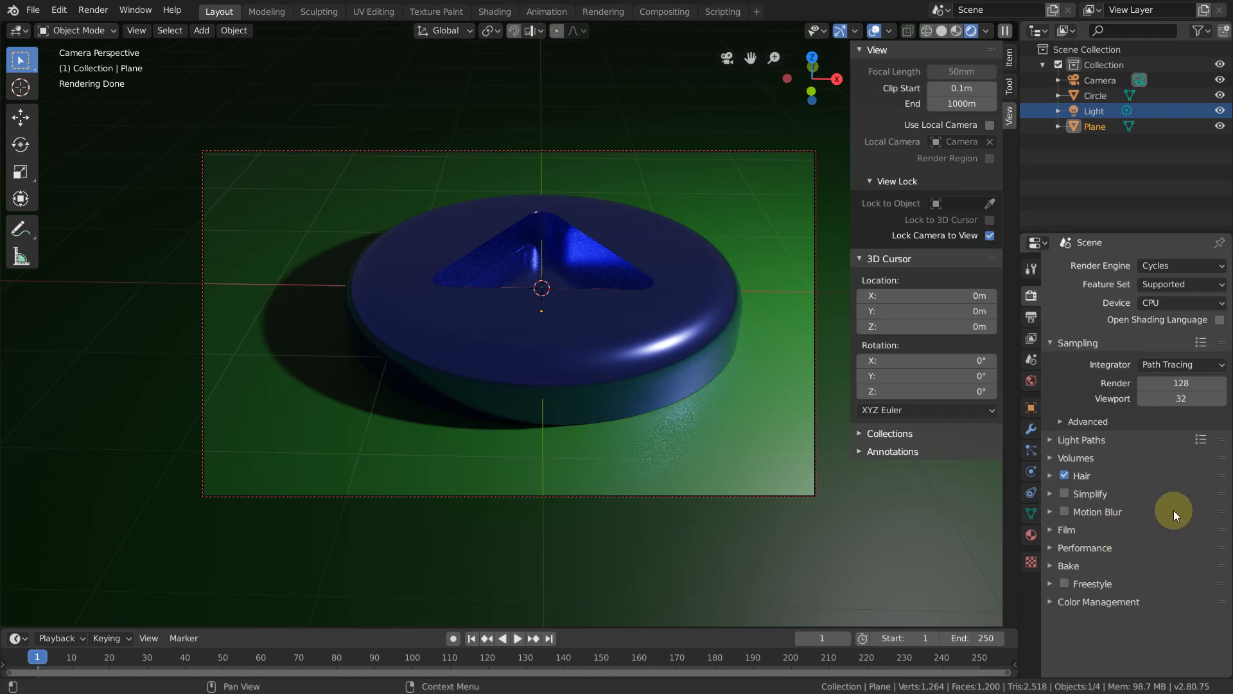
{"action": "scroll", "coordinate": [1171, 497], "scroll_direction": "down", "scroll_amount": 1}
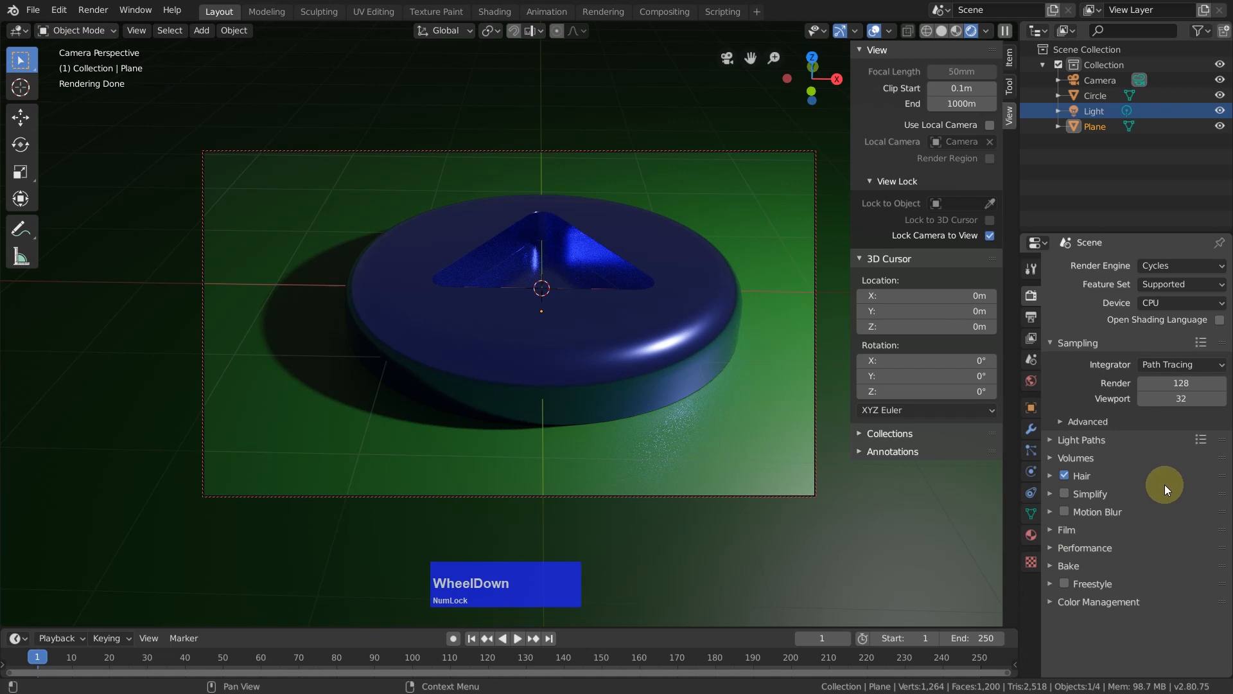
{"action": "left_click", "coordinate": [1031, 535]}
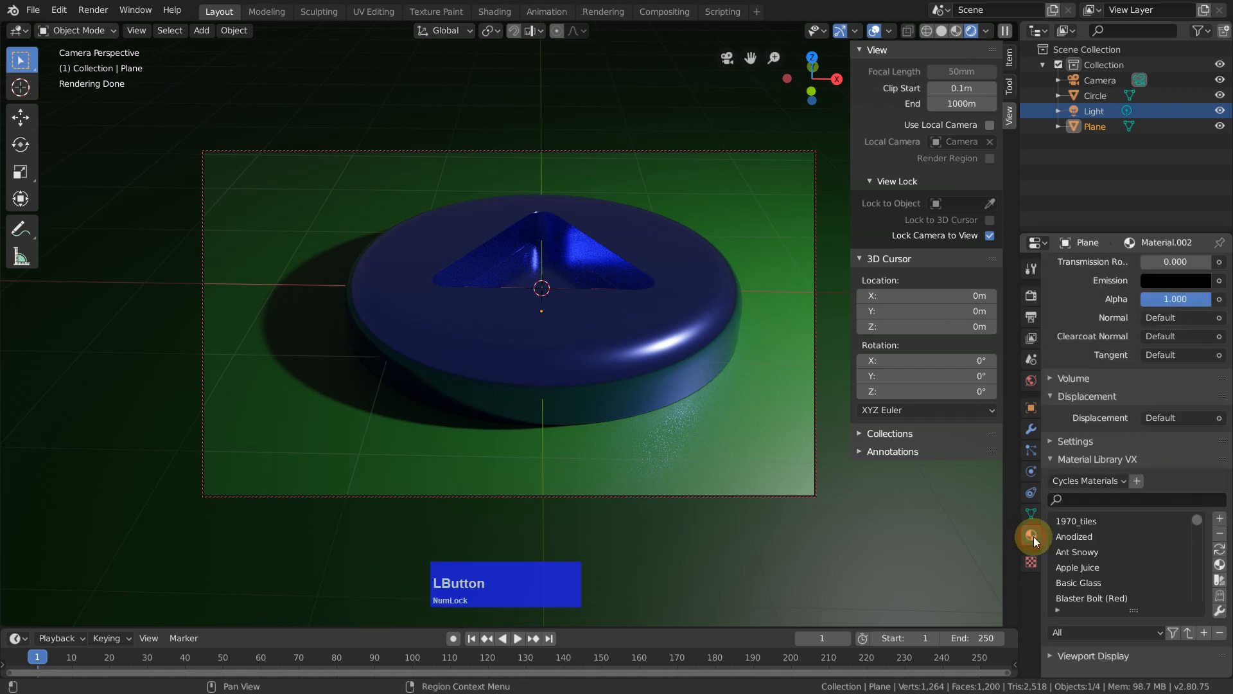
{"action": "scroll", "coordinate": [1146, 561], "scroll_direction": "down", "scroll_amount": 2}
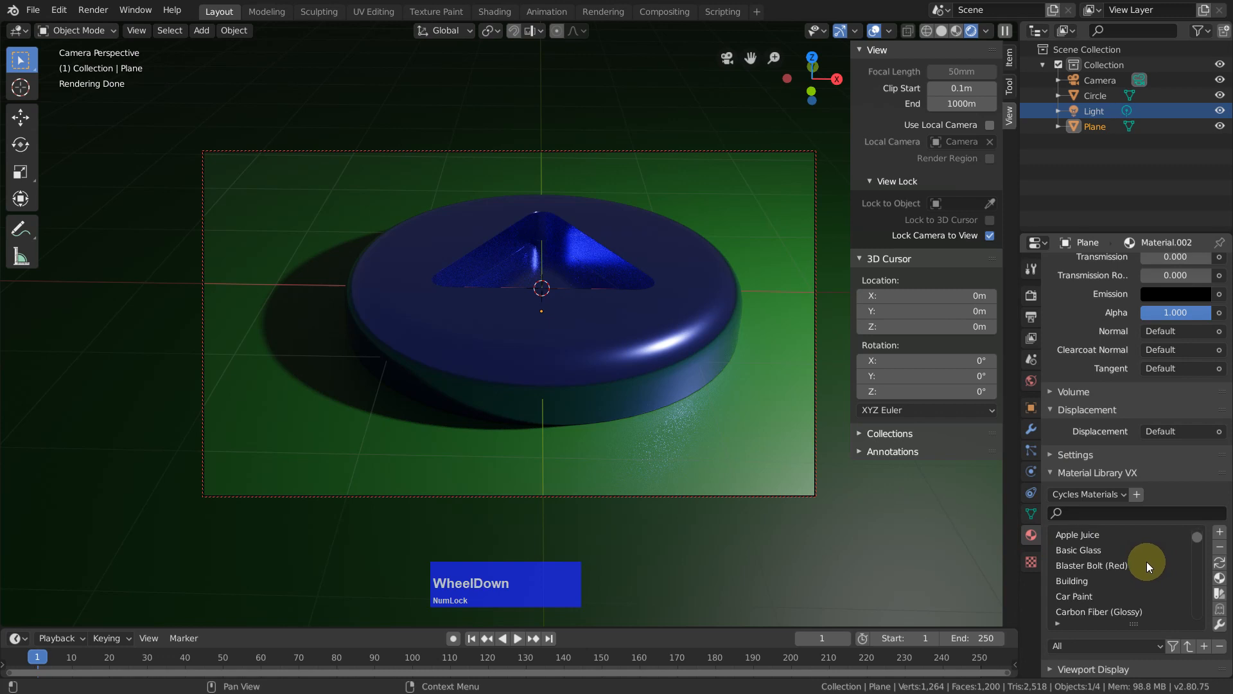
{"action": "scroll", "coordinate": [1147, 563], "scroll_direction": "down", "scroll_amount": 2}
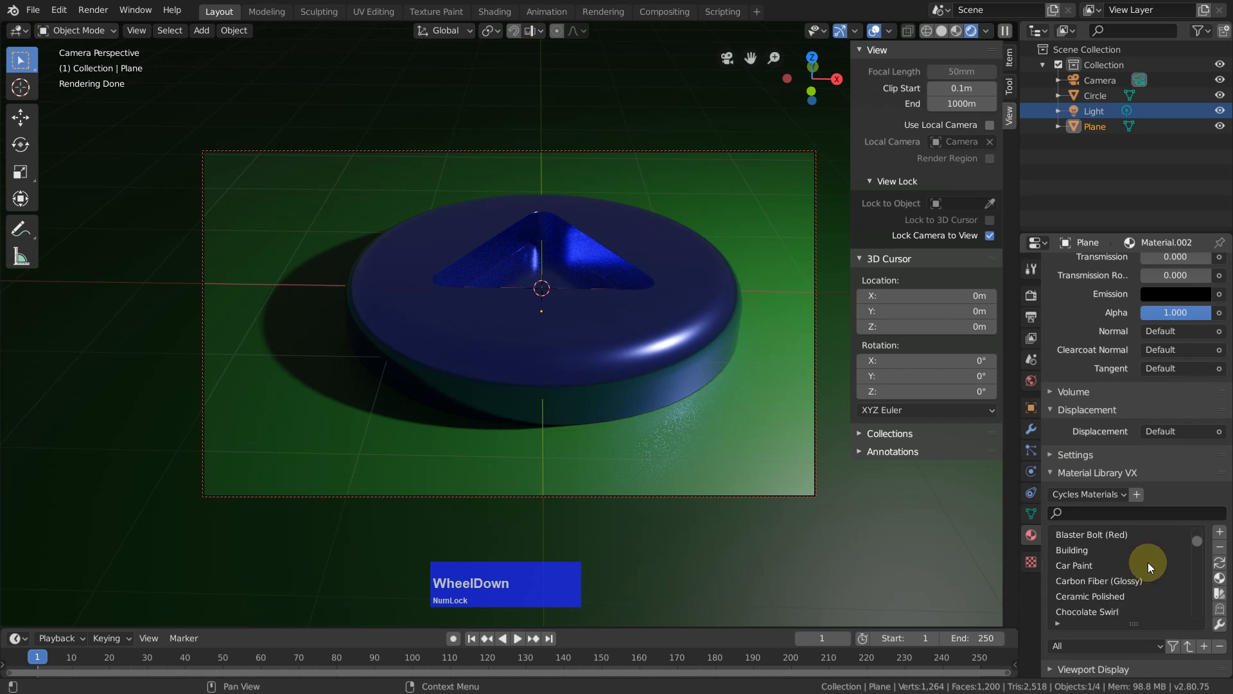
{"action": "scroll", "coordinate": [1147, 567], "scroll_direction": "up", "scroll_amount": 3}
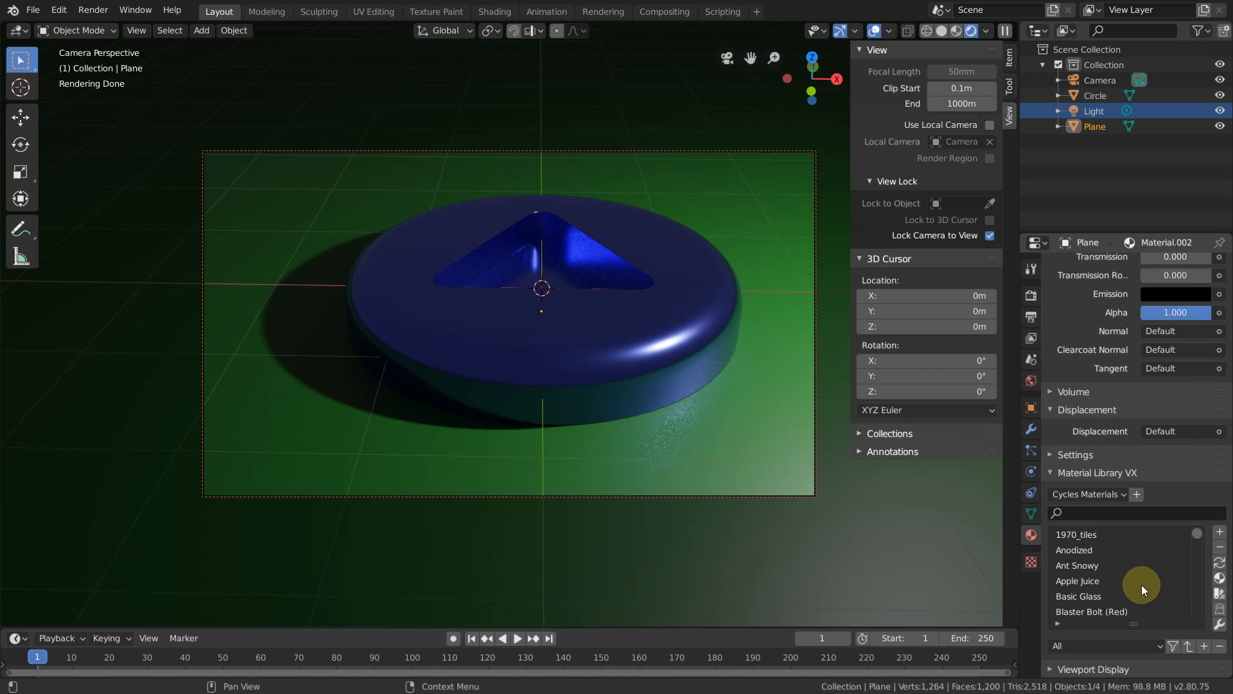
{"action": "scroll", "coordinate": [1142, 579], "scroll_direction": "down", "scroll_amount": 4}
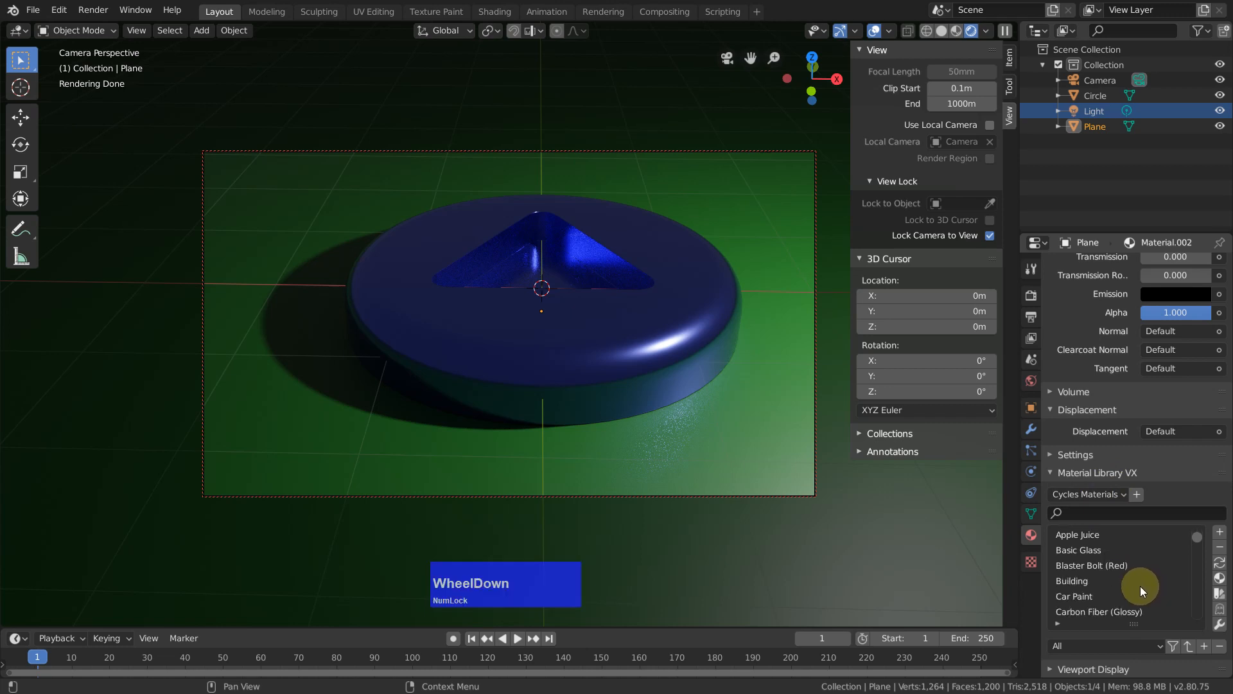
{"action": "scroll", "coordinate": [1139, 588], "scroll_direction": "down", "scroll_amount": 1}
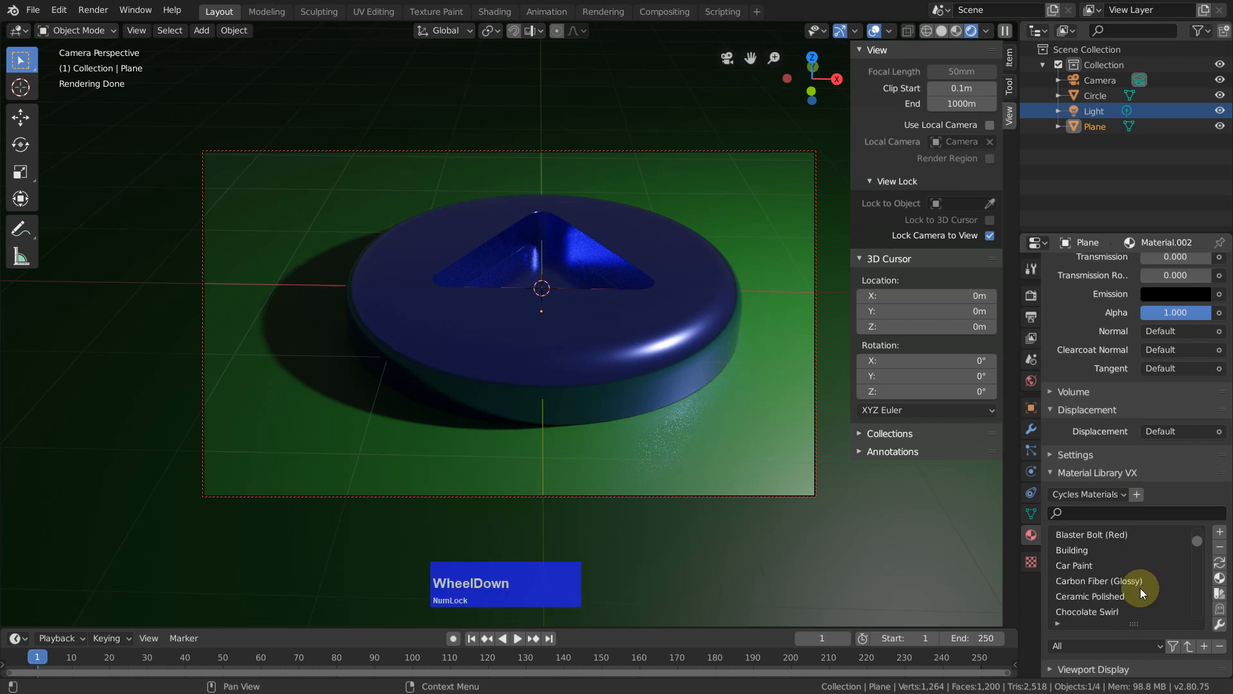
{"action": "left_click", "coordinate": [1103, 598]}
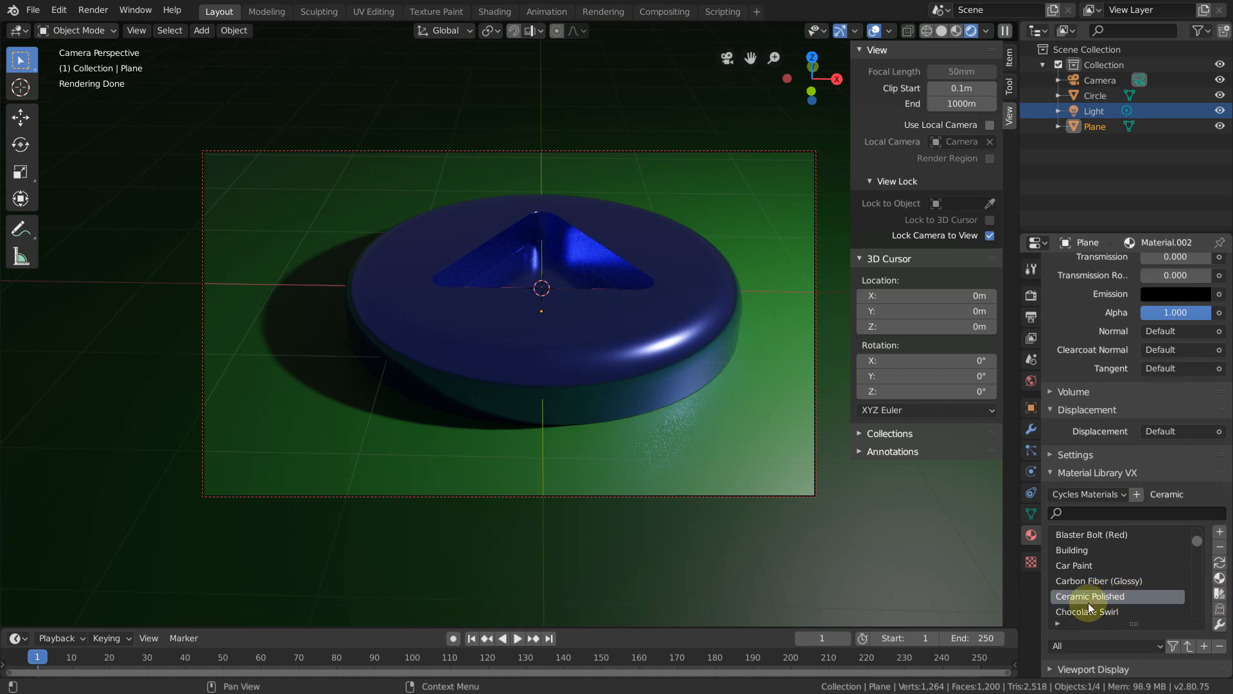
{"action": "left_click", "coordinate": [1220, 579]}
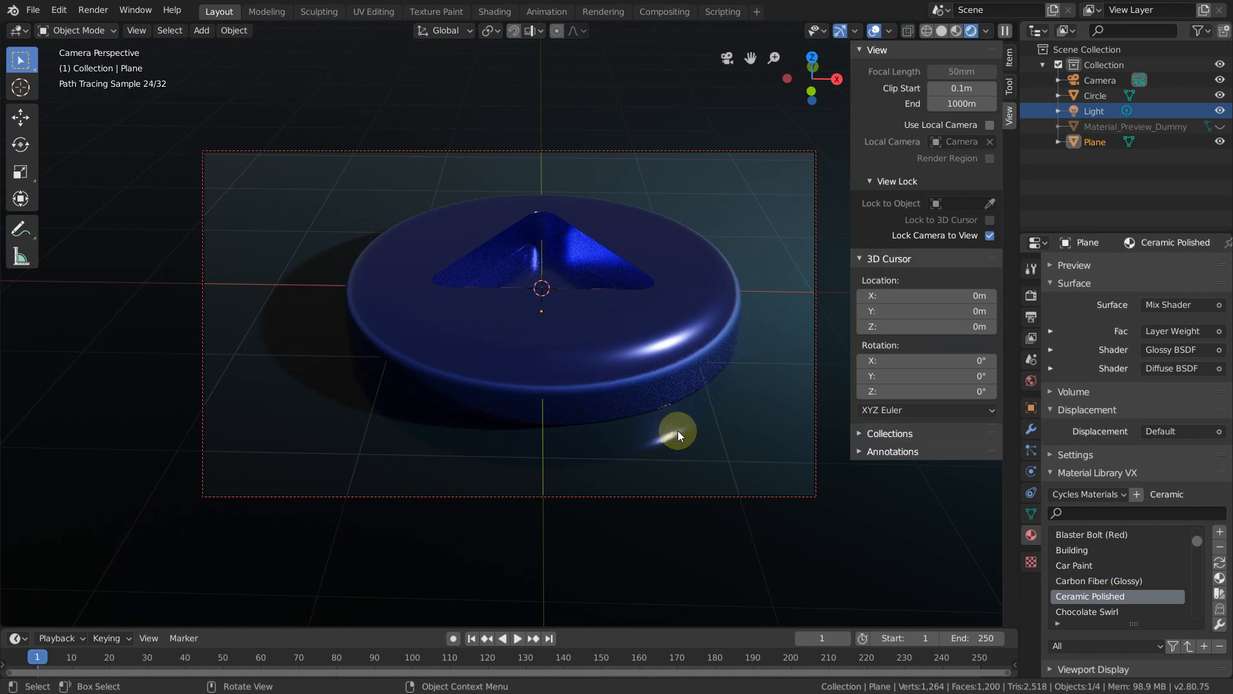
{"action": "mouse_move", "coordinate": [694, 434]}
{"action": "middle_mouse_down"}
{"action": "mouse_move", "coordinate": [724, 416]}
{"action": "mouse_move", "coordinate": [695, 460]}
{"action": "mouse_move", "coordinate": [739, 432]}
{"action": "middle_mouse_up"}
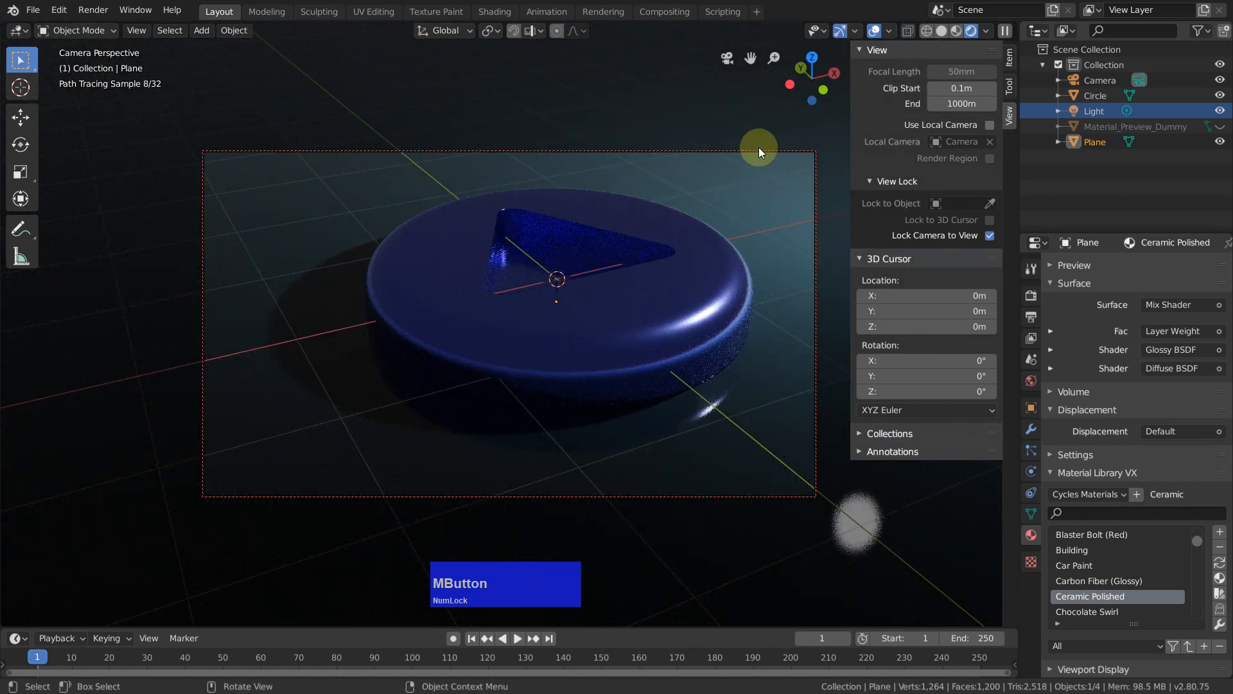
Step: Try to set the render output's resolution percentage to 66%
{"action": "left_click", "coordinate": [1032, 315]}
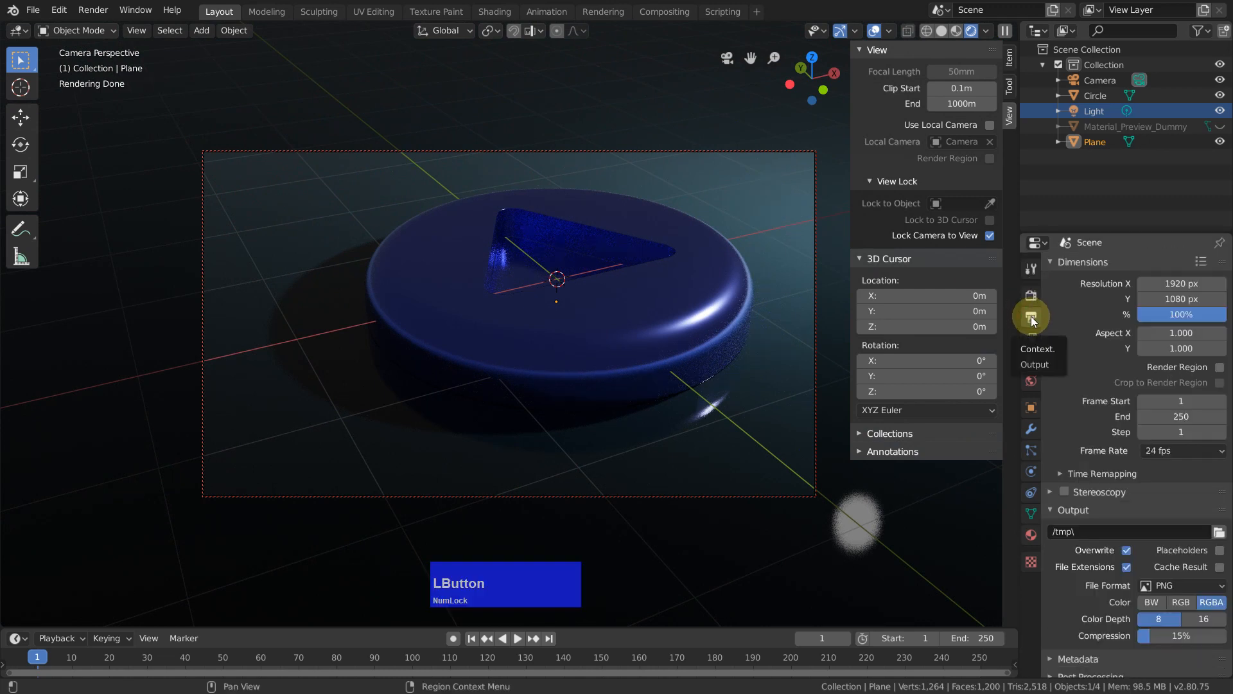
{"action": "left_click", "coordinate": [1182, 313]}
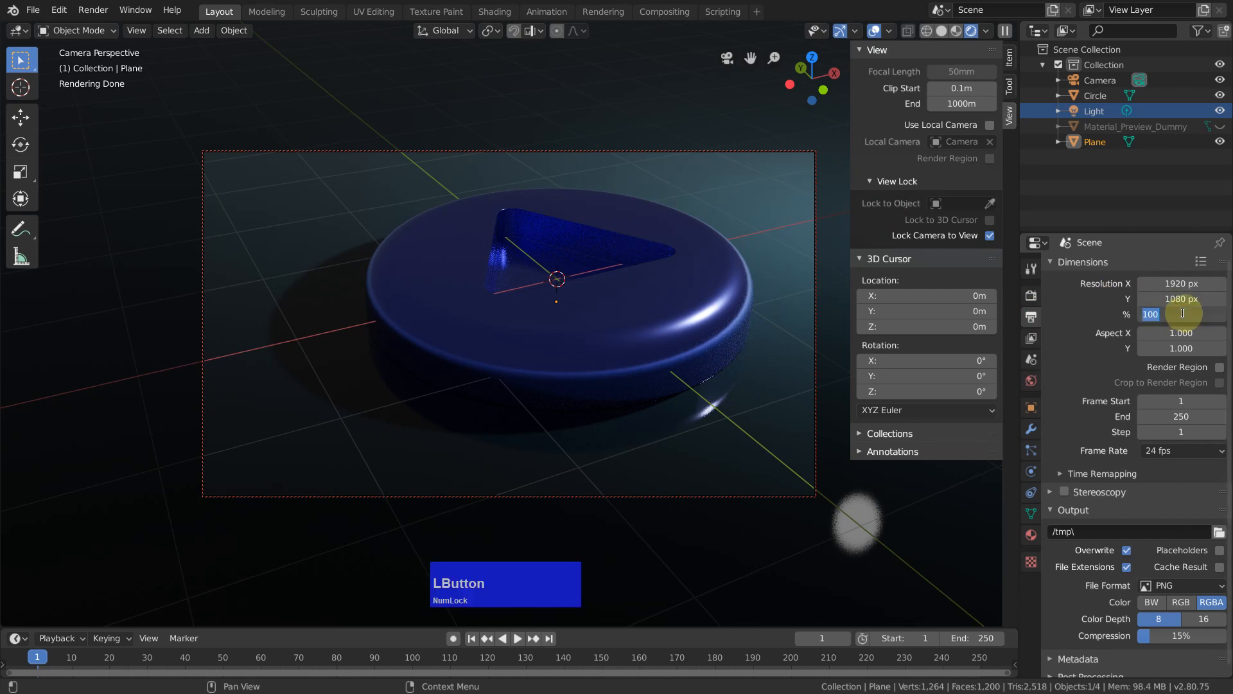
{"action": "type", "text": "66"}
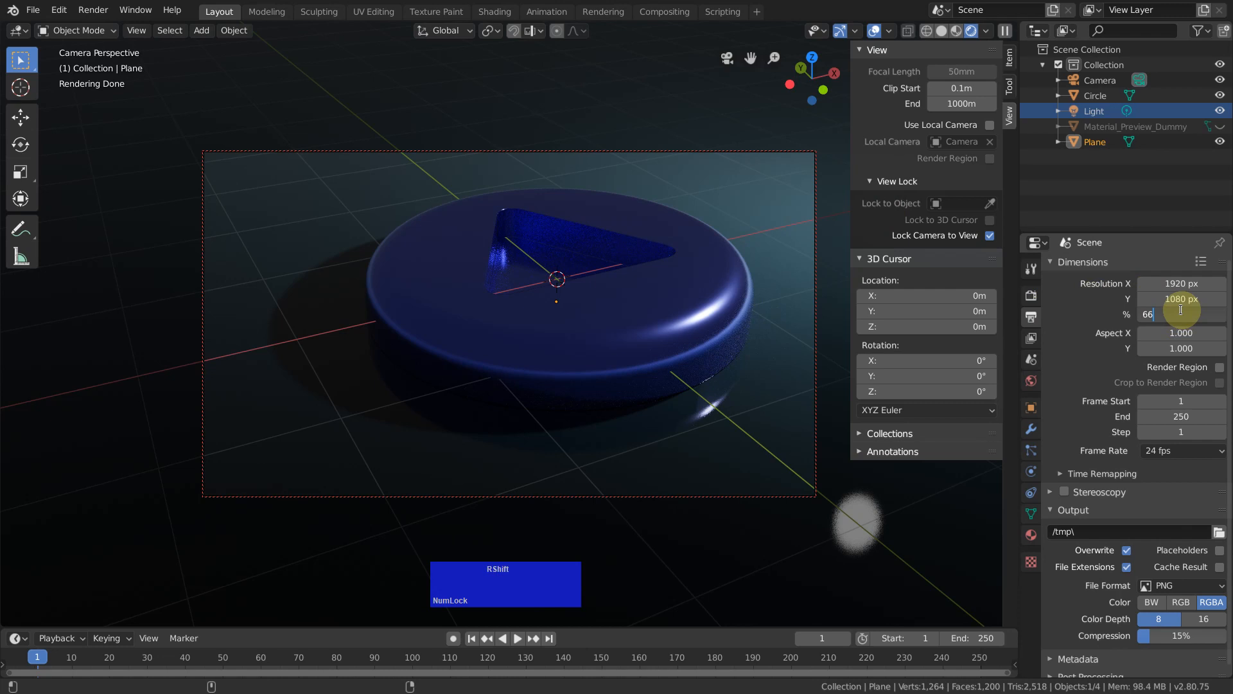
{"action": "type", "text": "%"}
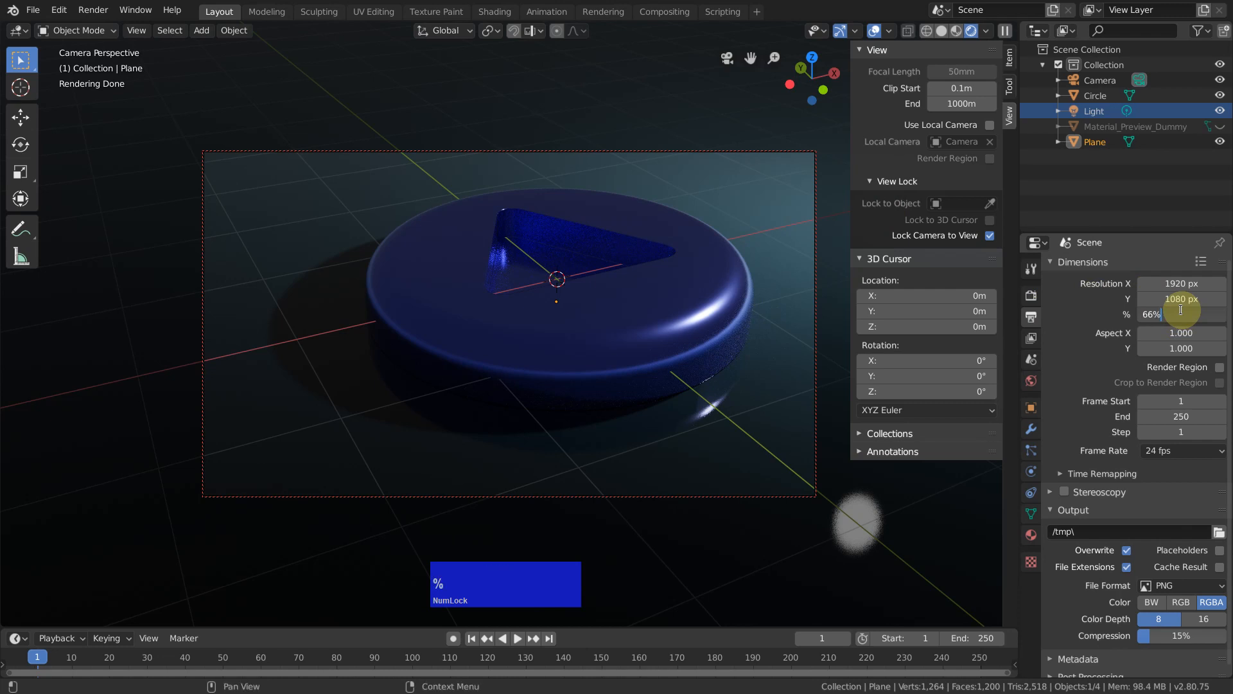
{"action": "key", "text": "Return"}
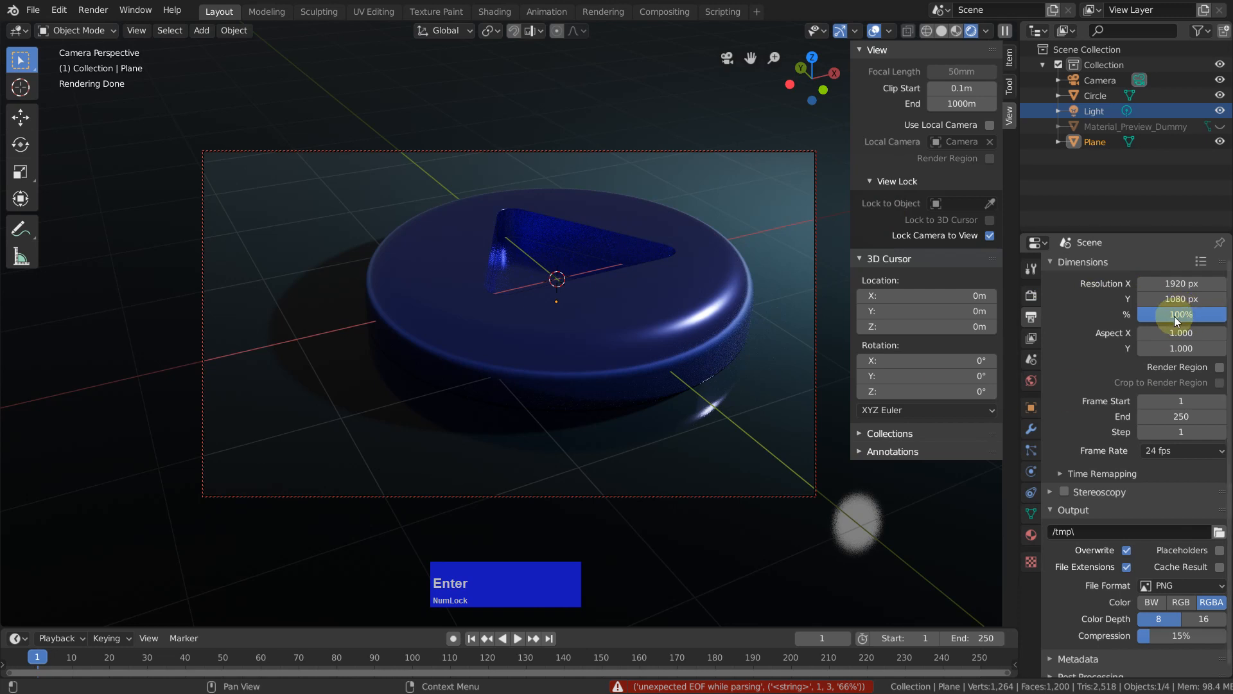
Step: Set the render output's resolution percentage to 66
{"action": "left_click", "coordinate": [1187, 314]}
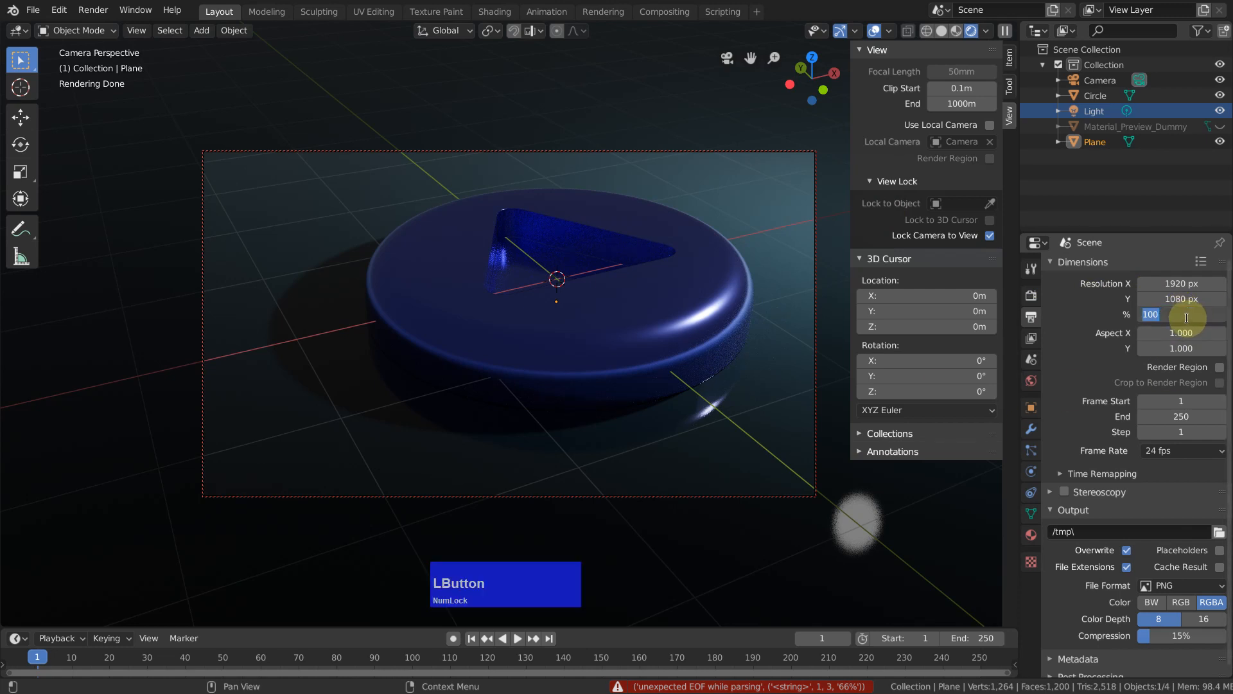
{"action": "type", "text": "66"}
{"action": "key", "text": "Return"}
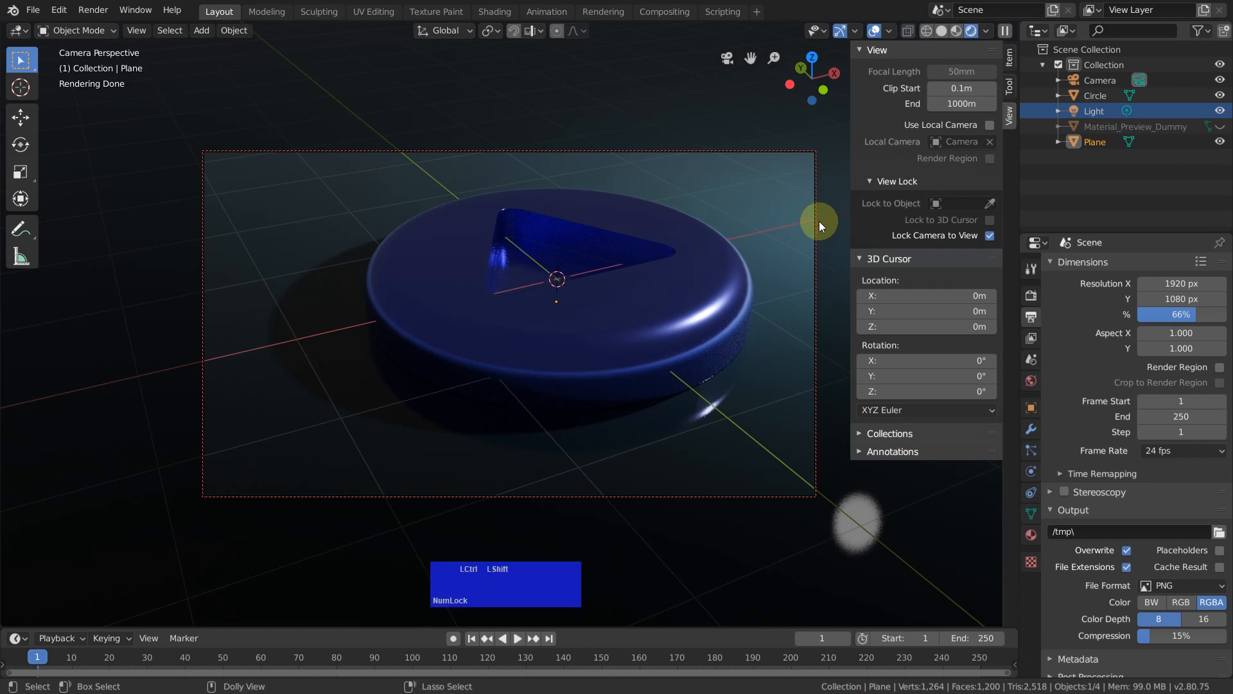
{"action": "key", "text": "ctrl+alt+F12"}
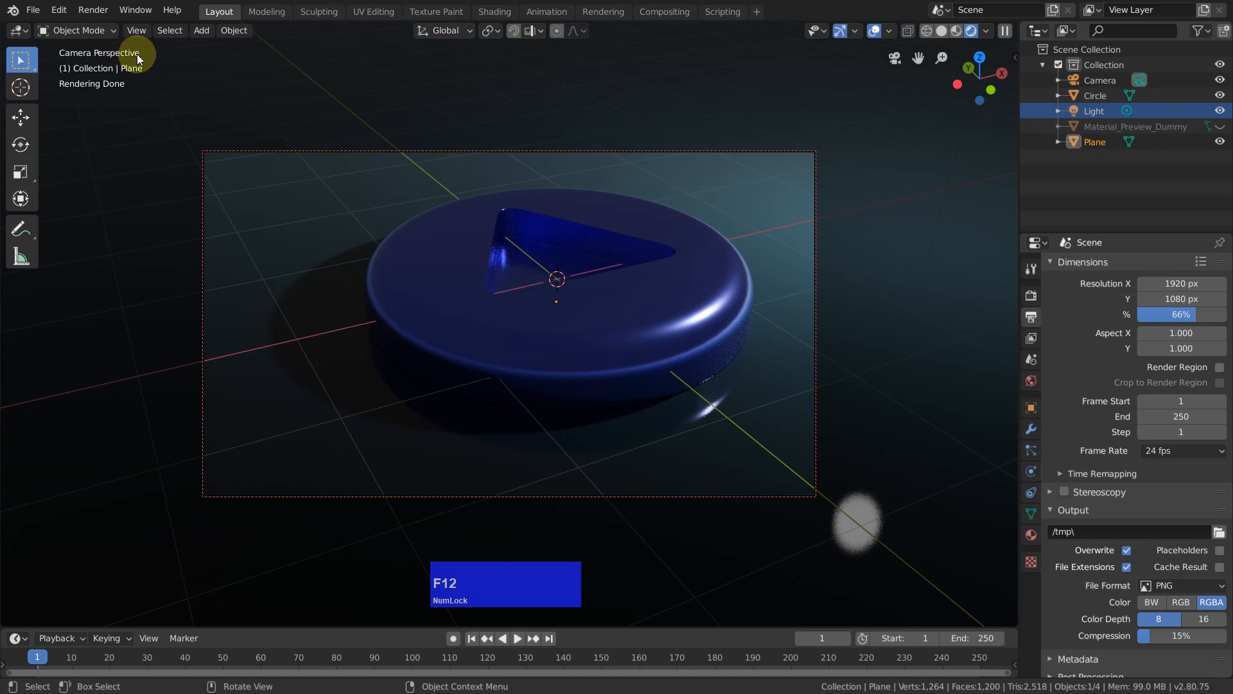
Step: Set the Cycles render devices to CUDA in the system preferences and close the preferences
{"action": "left_click", "coordinate": [58, 11]}
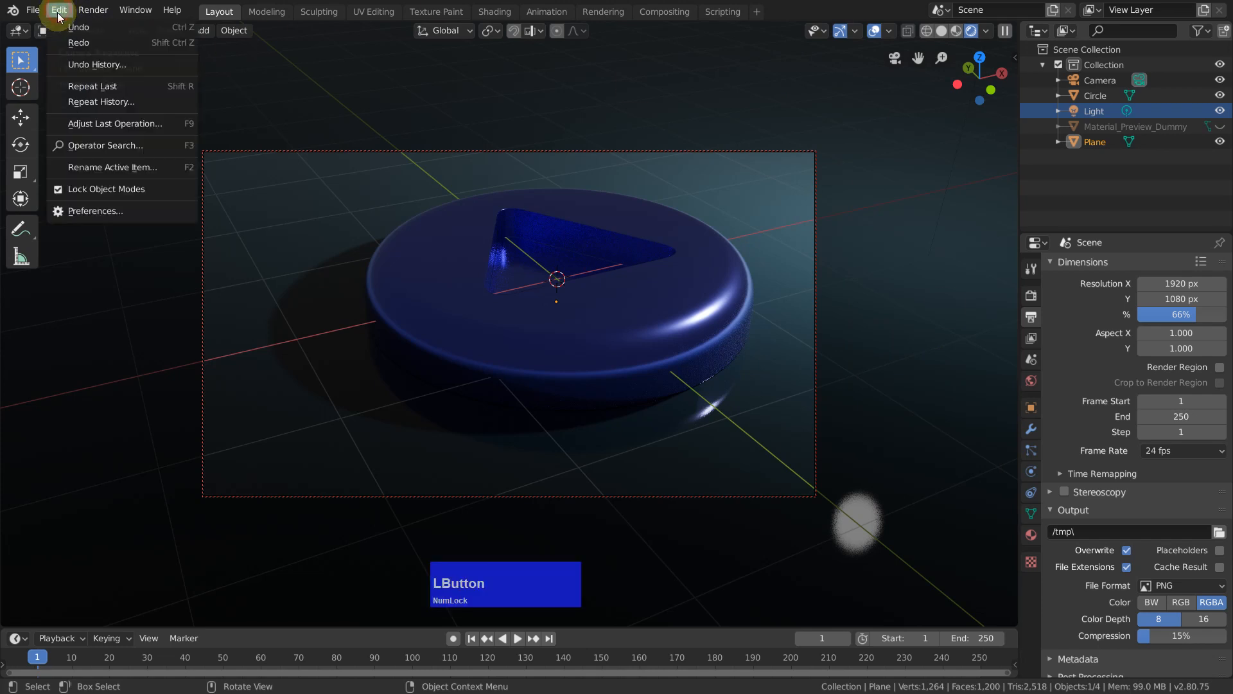
{"action": "left_click", "coordinate": [113, 213]}
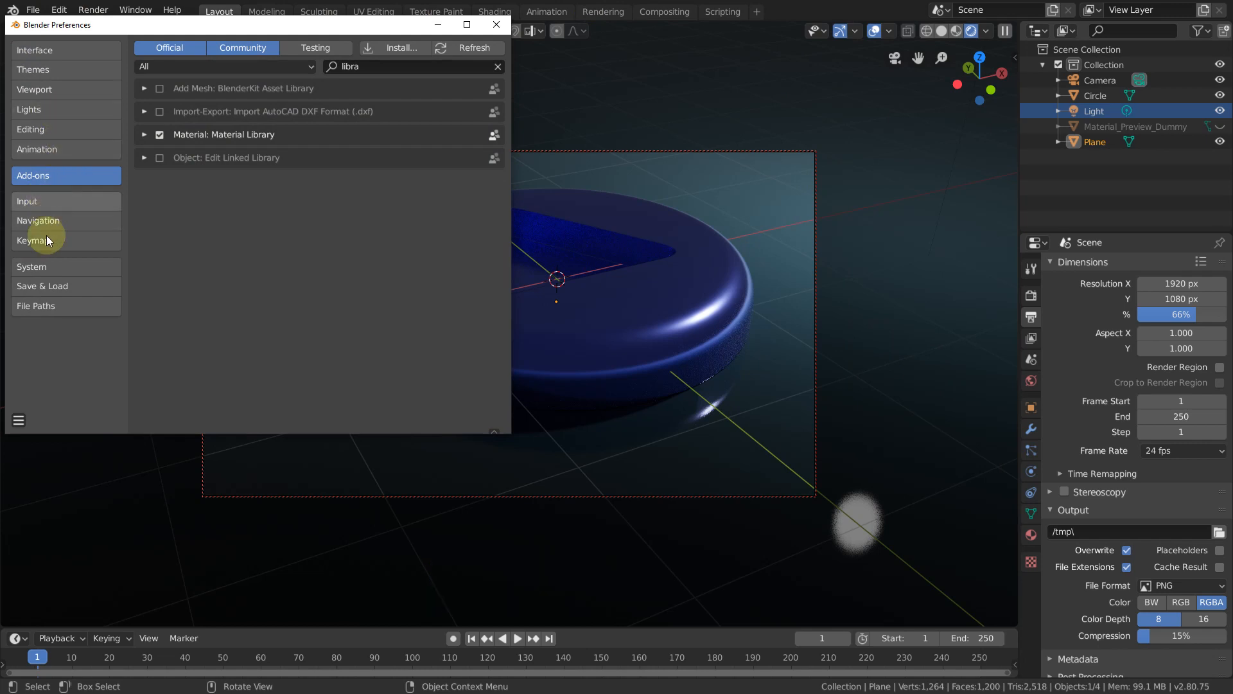
{"action": "left_click", "coordinate": [52, 268]}
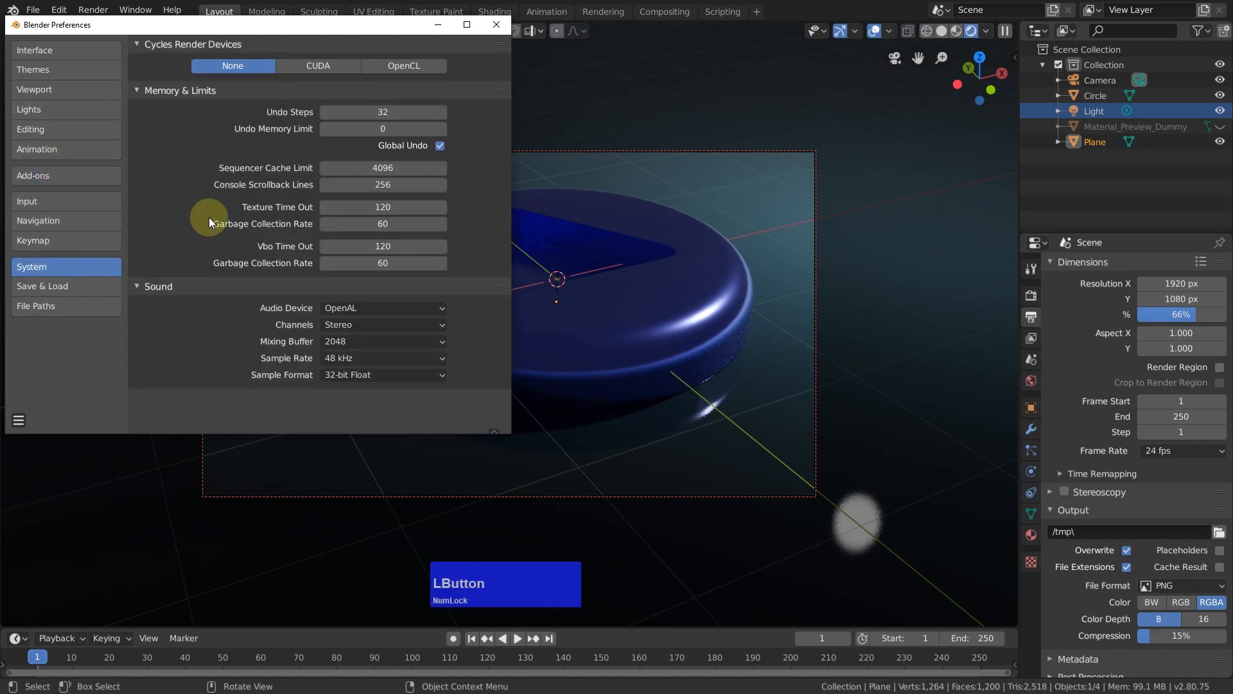
{"action": "left_click", "coordinate": [339, 64]}
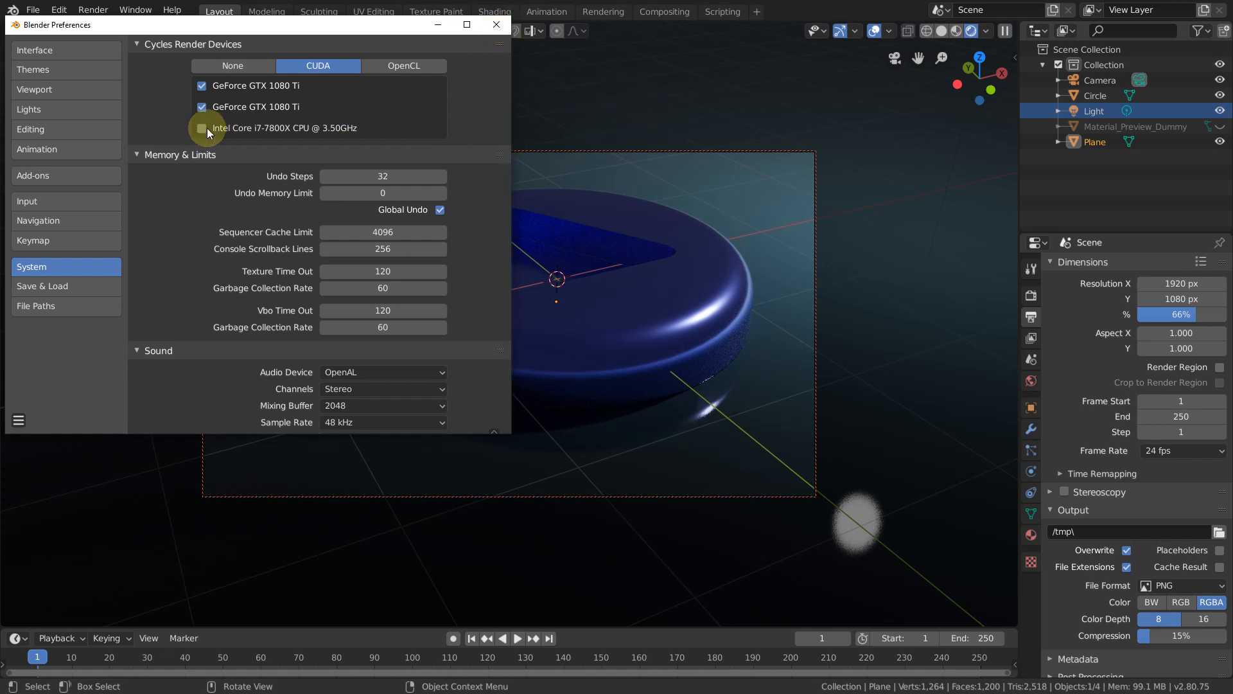
{"action": "left_click", "coordinate": [498, 24]}
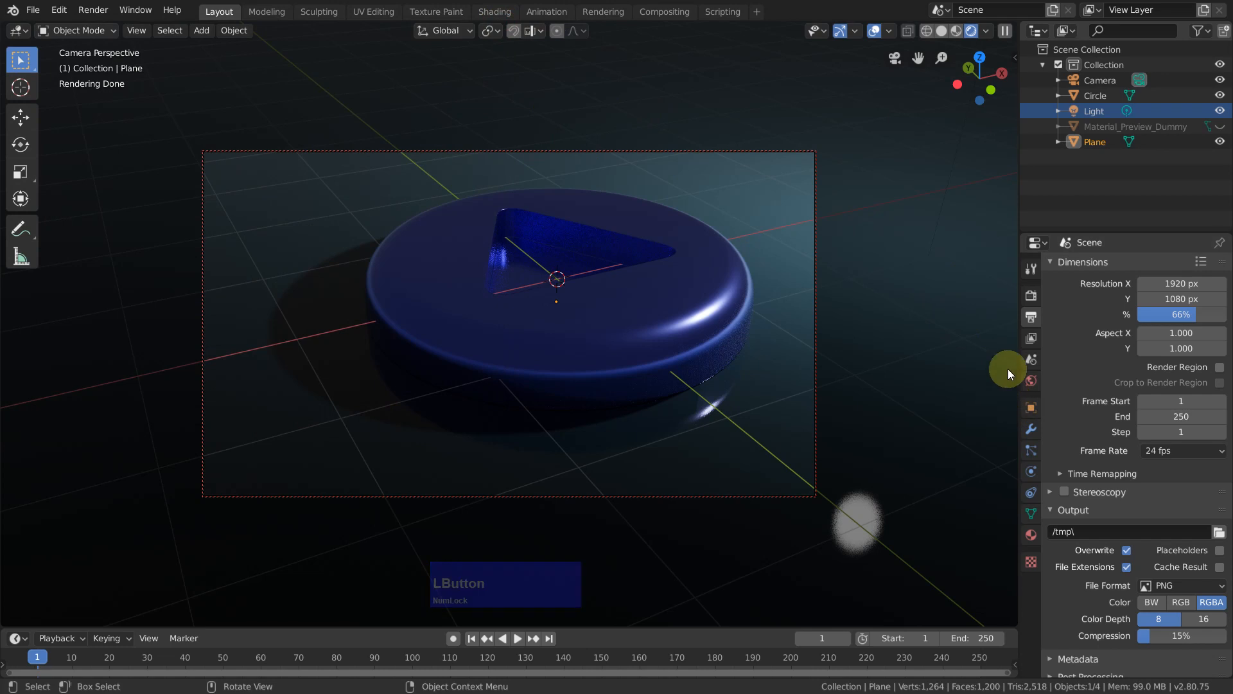
Step: Set the Cycles render sample count to 512 in the scene's render settings
{"action": "left_click", "coordinate": [1031, 295]}
{"action": "left_click", "coordinate": [1169, 266]}
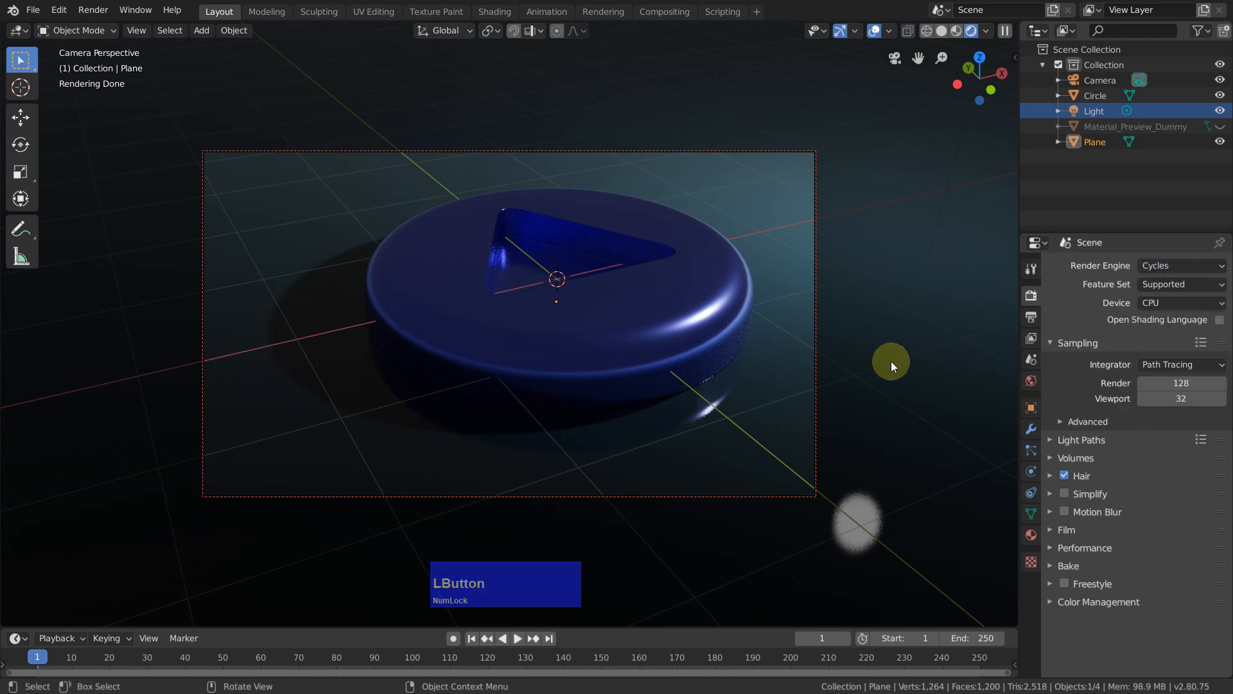
{"action": "left_click", "coordinate": [1182, 385]}
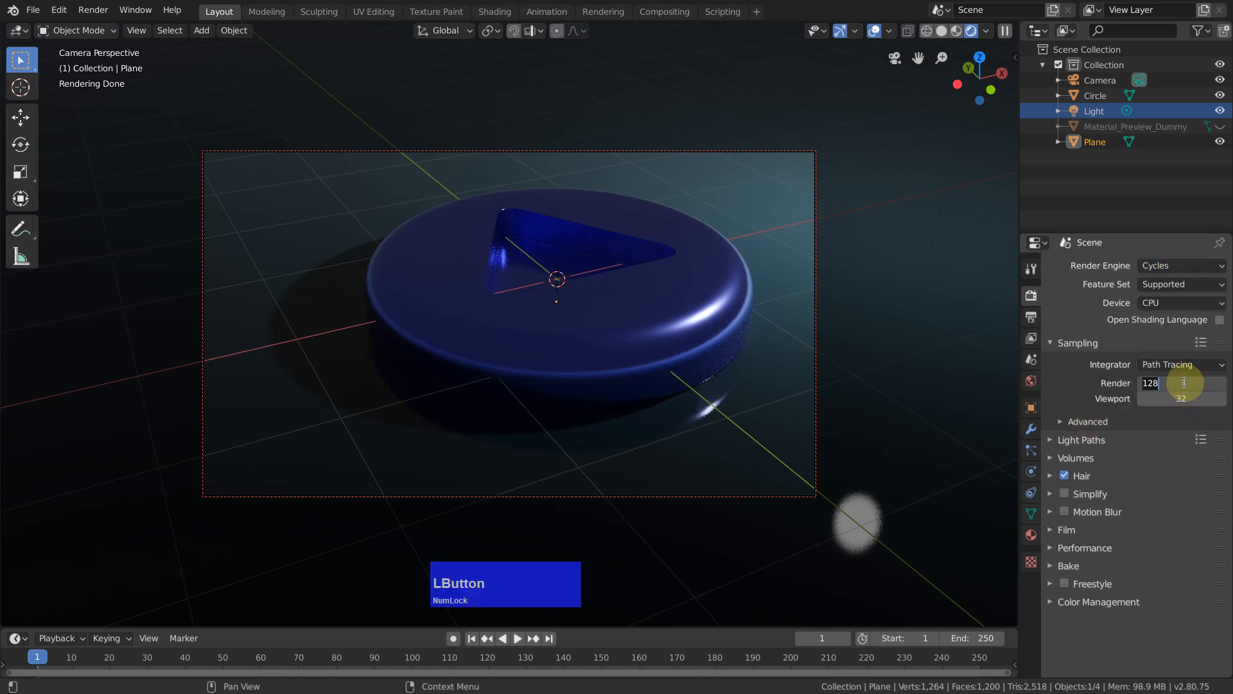
{"action": "type", "text": "512"}
Step: Switch the Cycles device to GPU Compute, render the current frame and close the render result
{"action": "left_click", "coordinate": [1179, 307]}
{"action": "left_click", "coordinate": [1178, 306]}
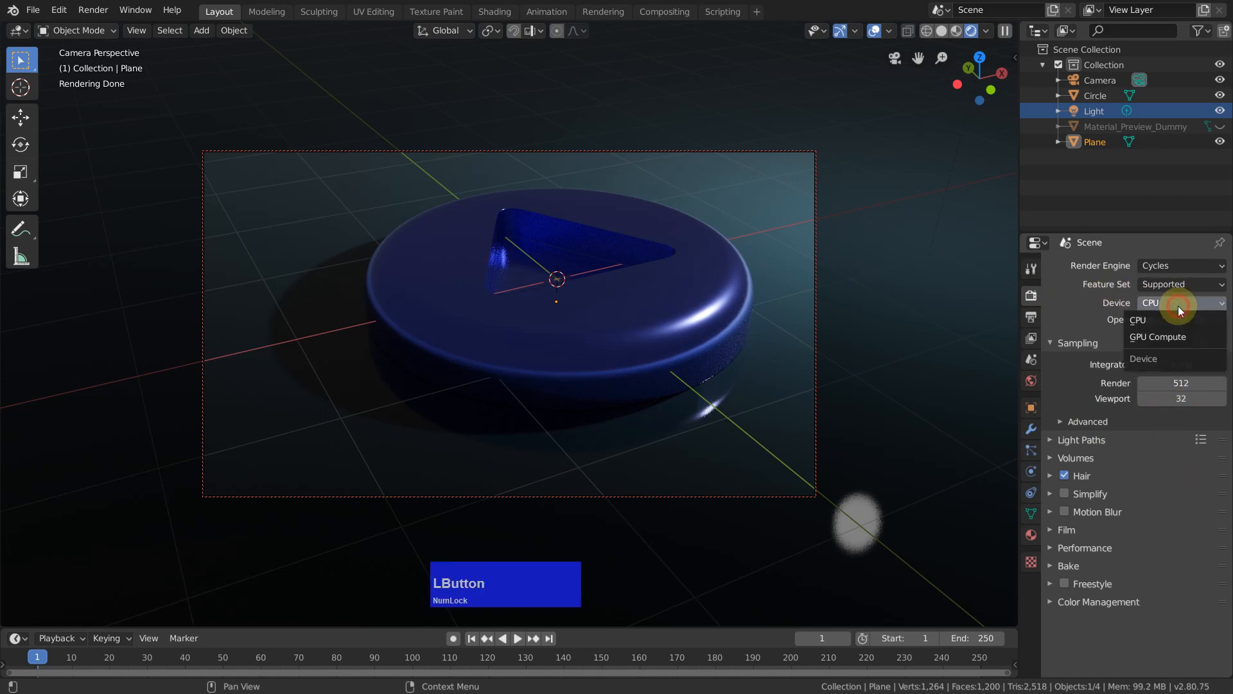
{"action": "left_click", "coordinate": [1160, 337]}
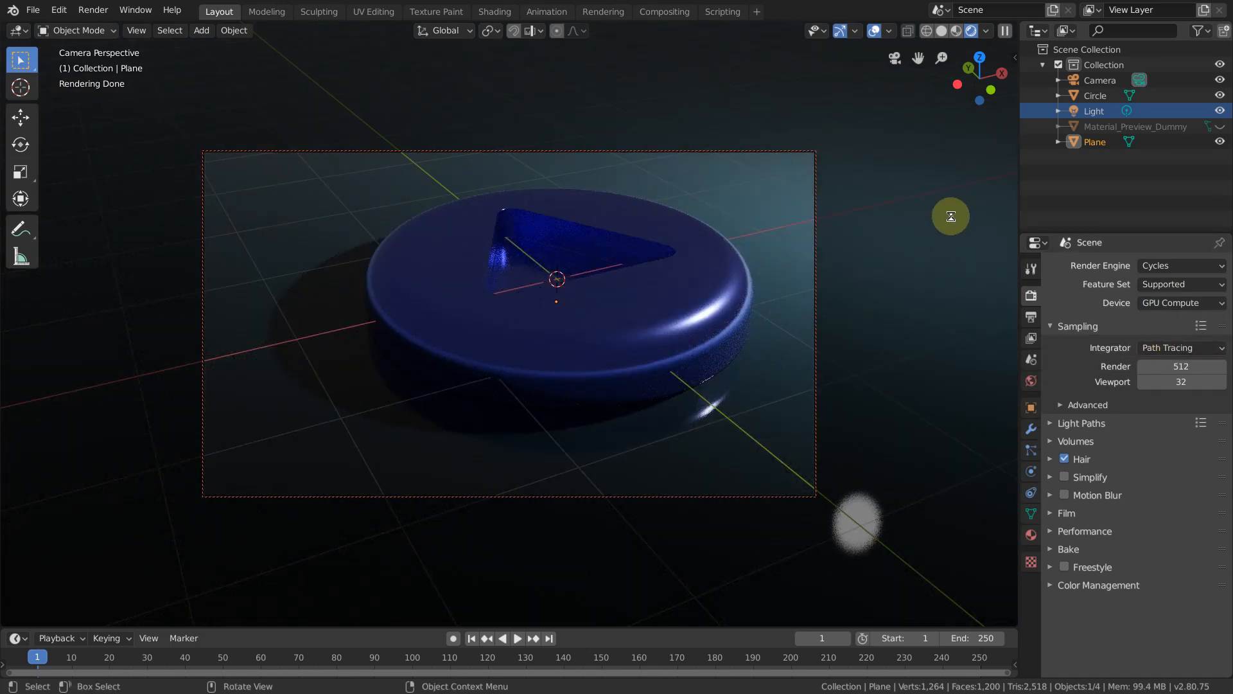
{"action": "key", "text": "F12"}
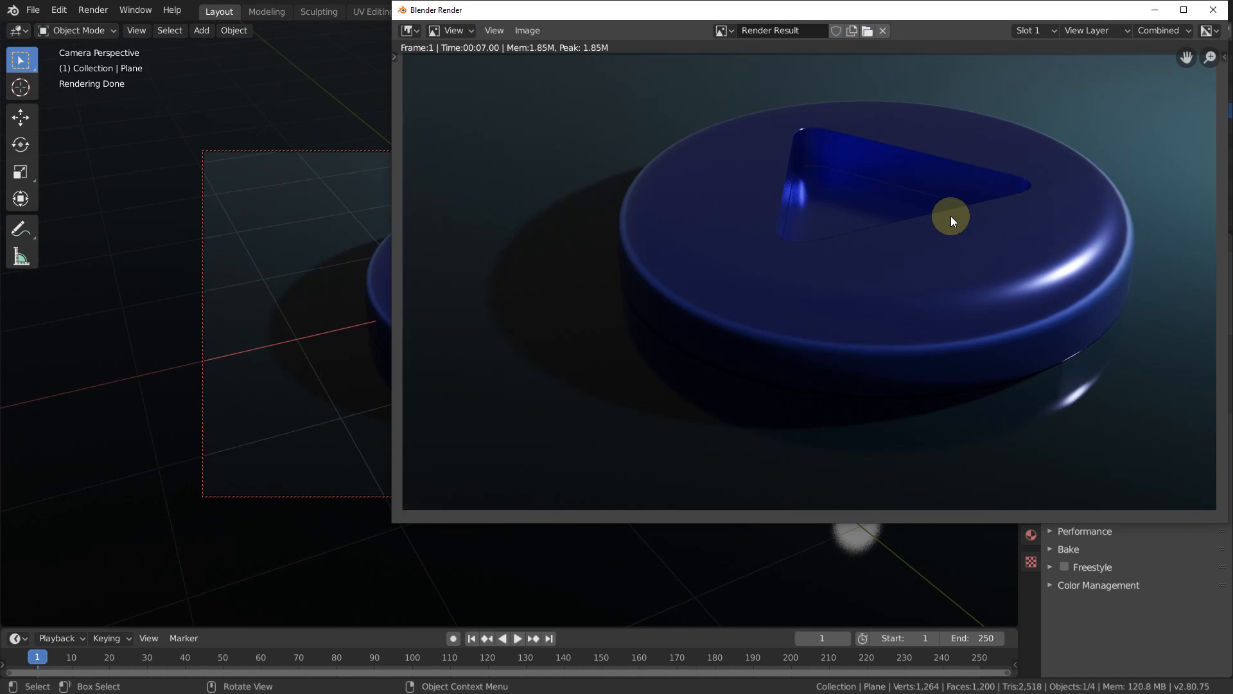
{"action": "left_click", "coordinate": [1222, 8]}
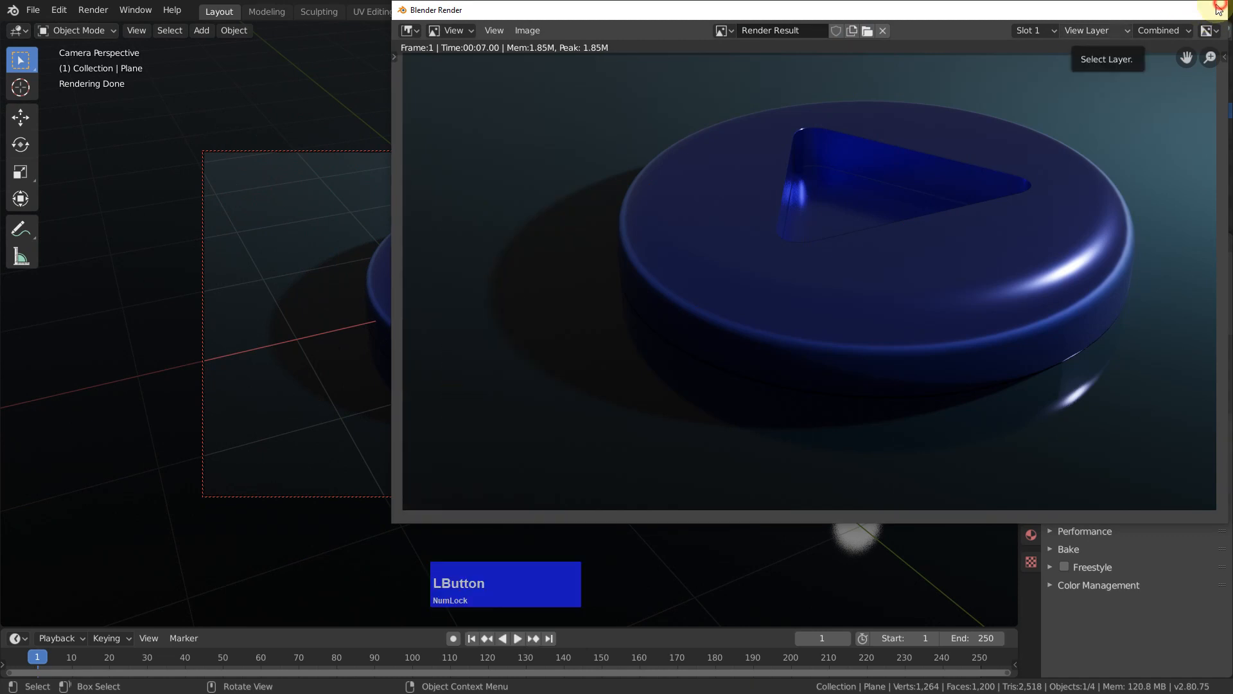
Step: Switch the Cycles device to CPU and start a render of the frame for comparison with the GPU
{"action": "left_click", "coordinate": [1163, 303]}
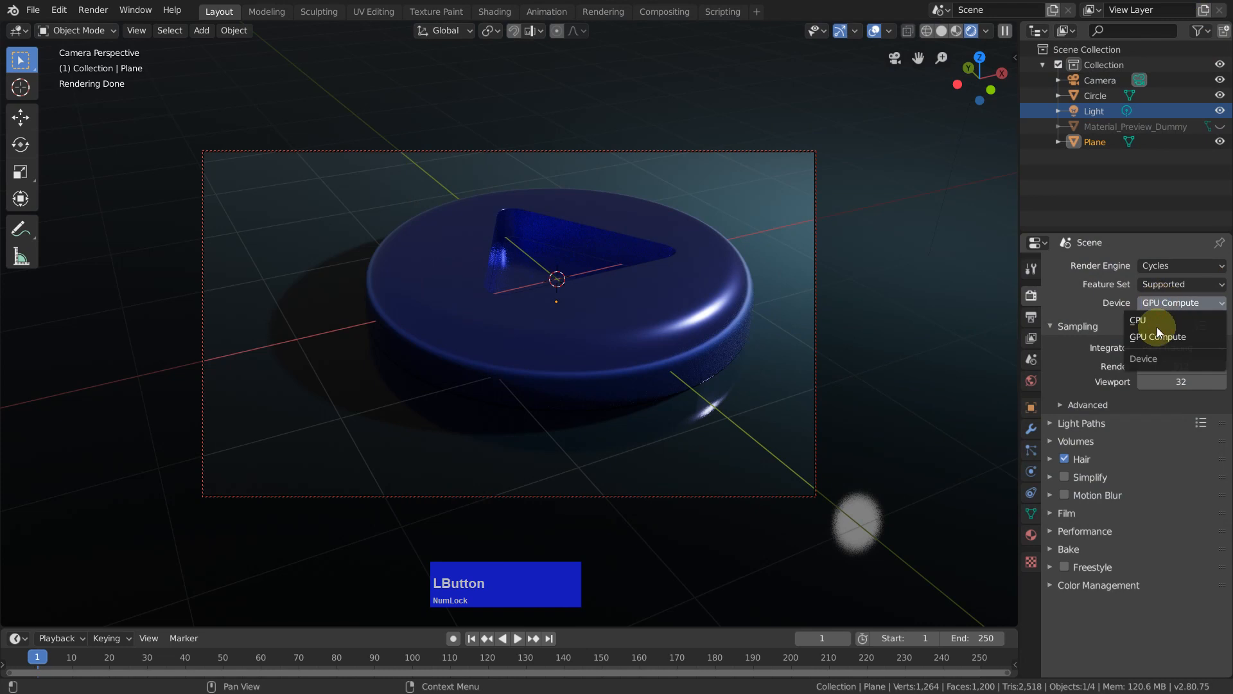
{"action": "left_click", "coordinate": [1146, 319]}
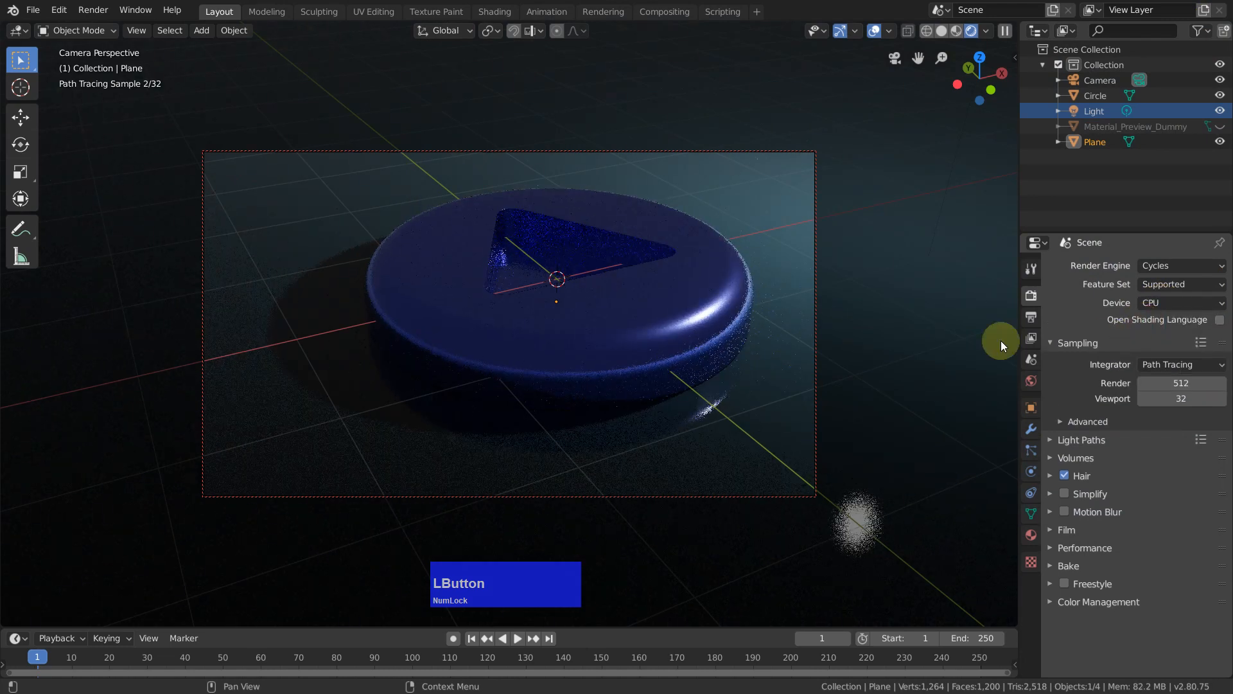
{"action": "key", "text": "F12"}
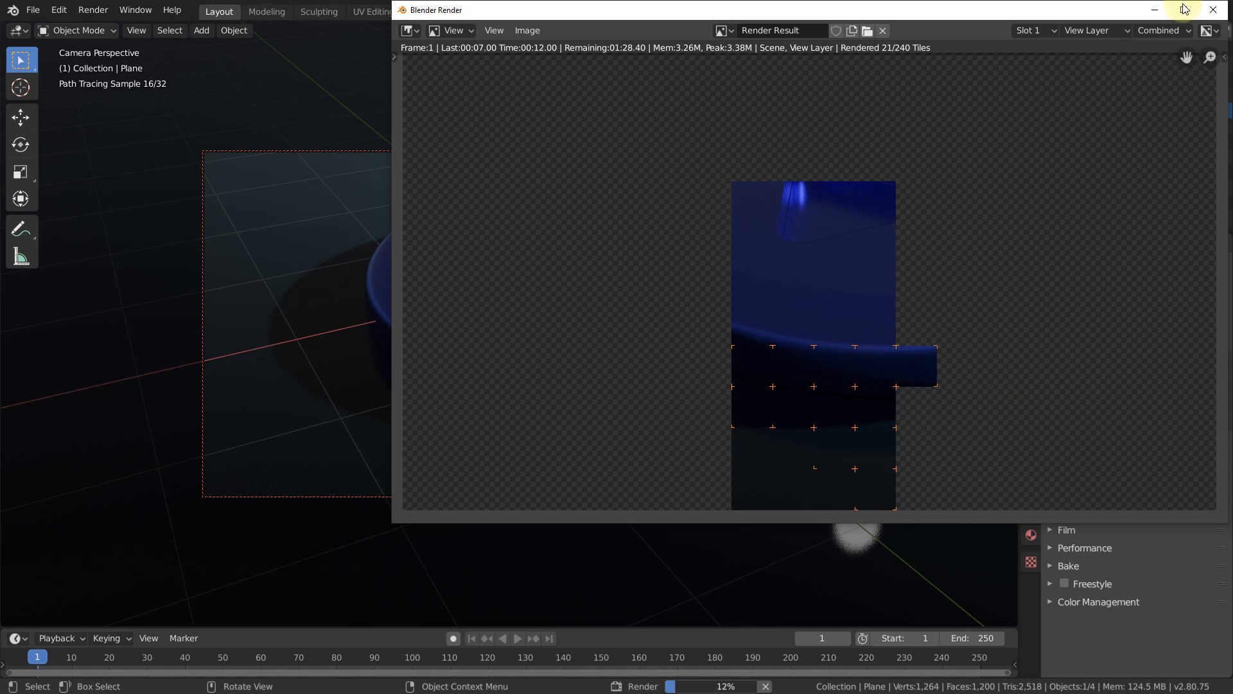
{"action": "left_click", "coordinate": [1213, 10]}
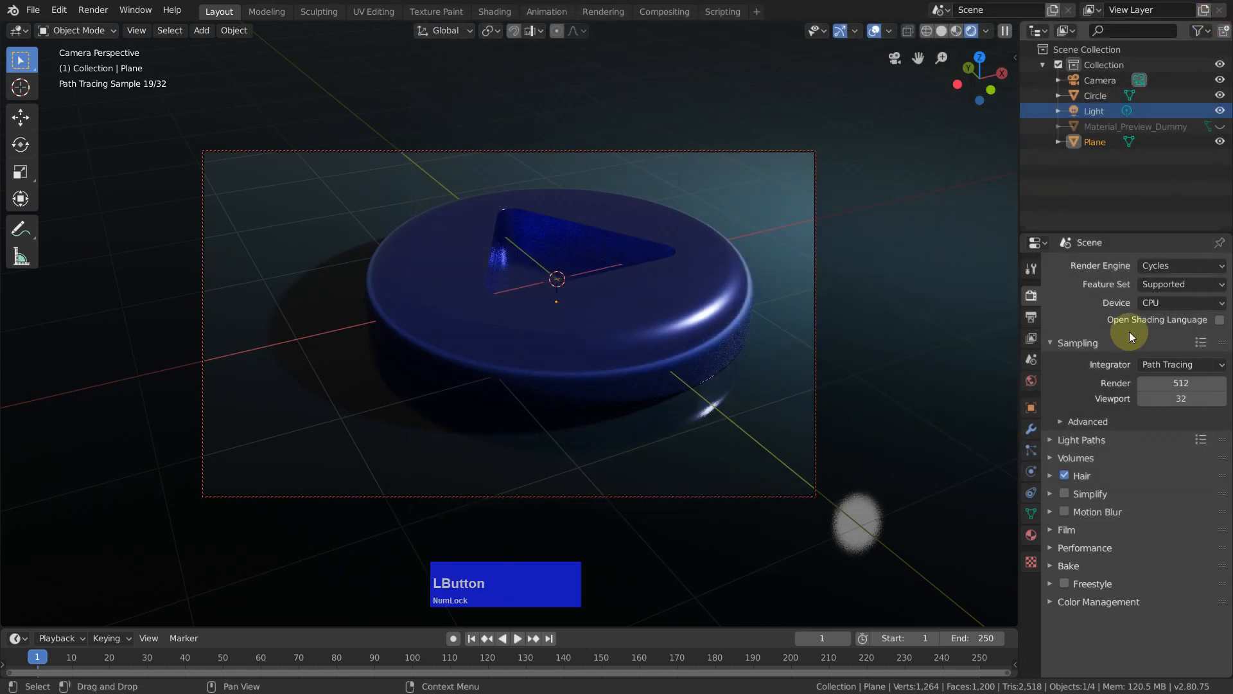
Step: Set the Cycles device back to GPU Compute and render the frame again
{"action": "left_click", "coordinate": [1156, 303]}
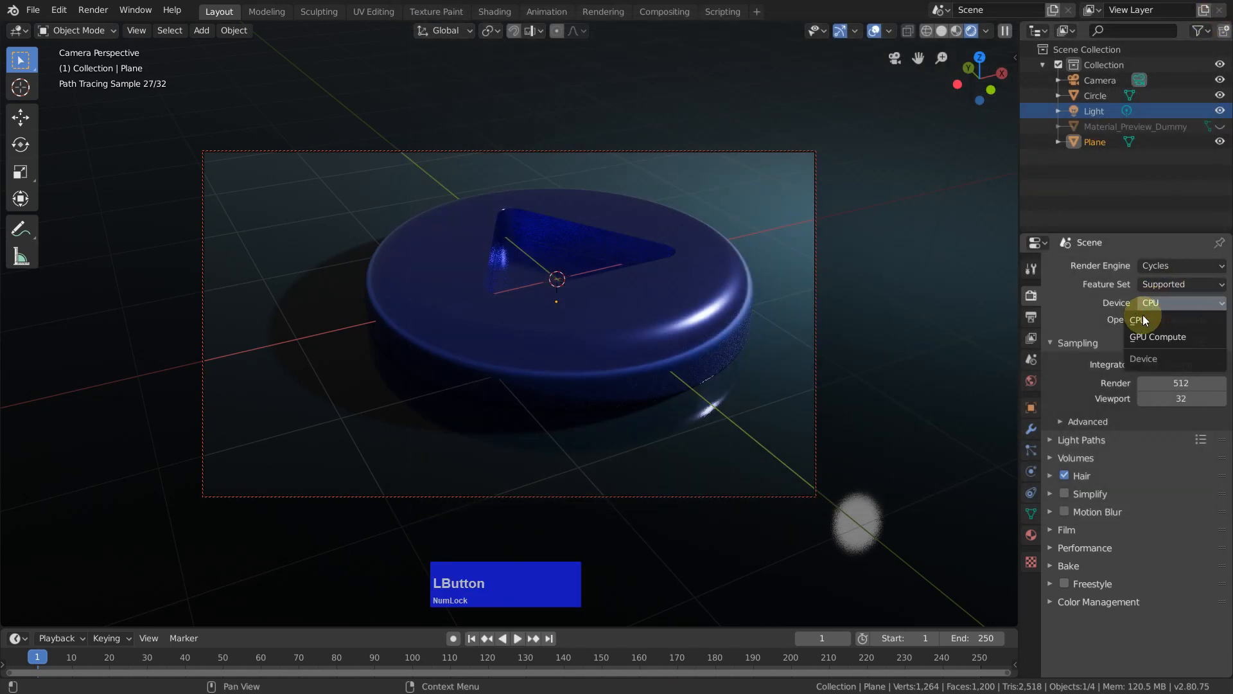
{"action": "left_click", "coordinate": [1158, 337]}
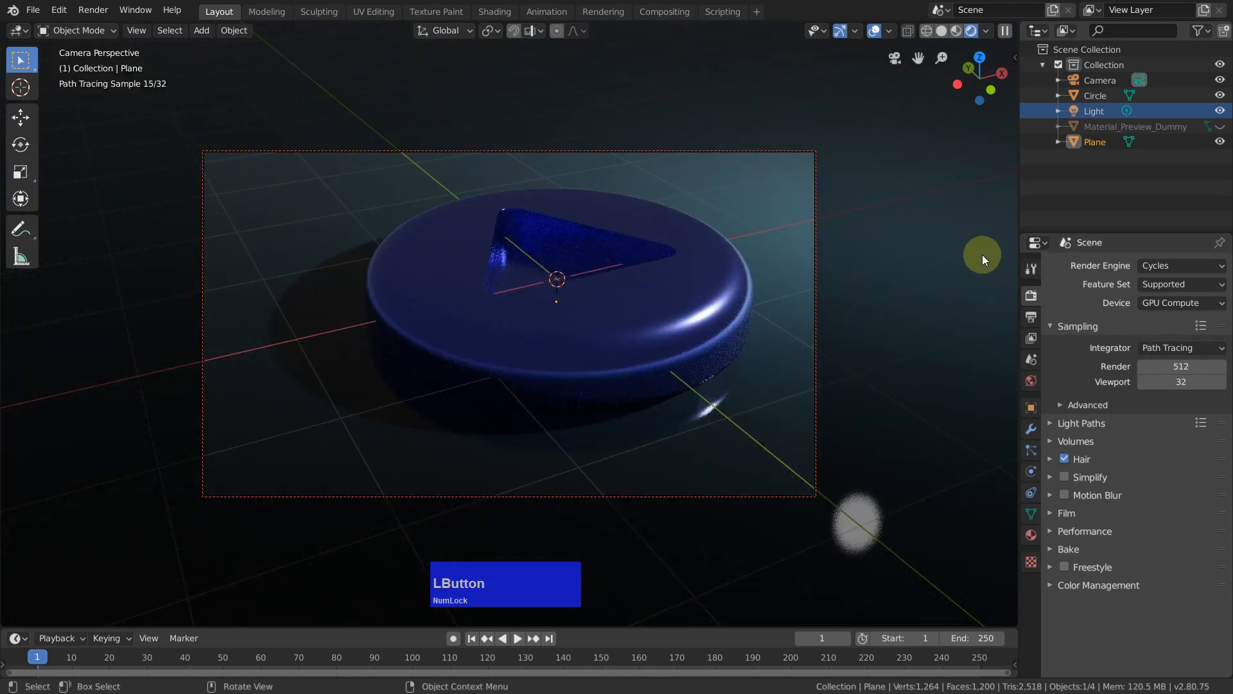
{"action": "key", "text": "F12"}
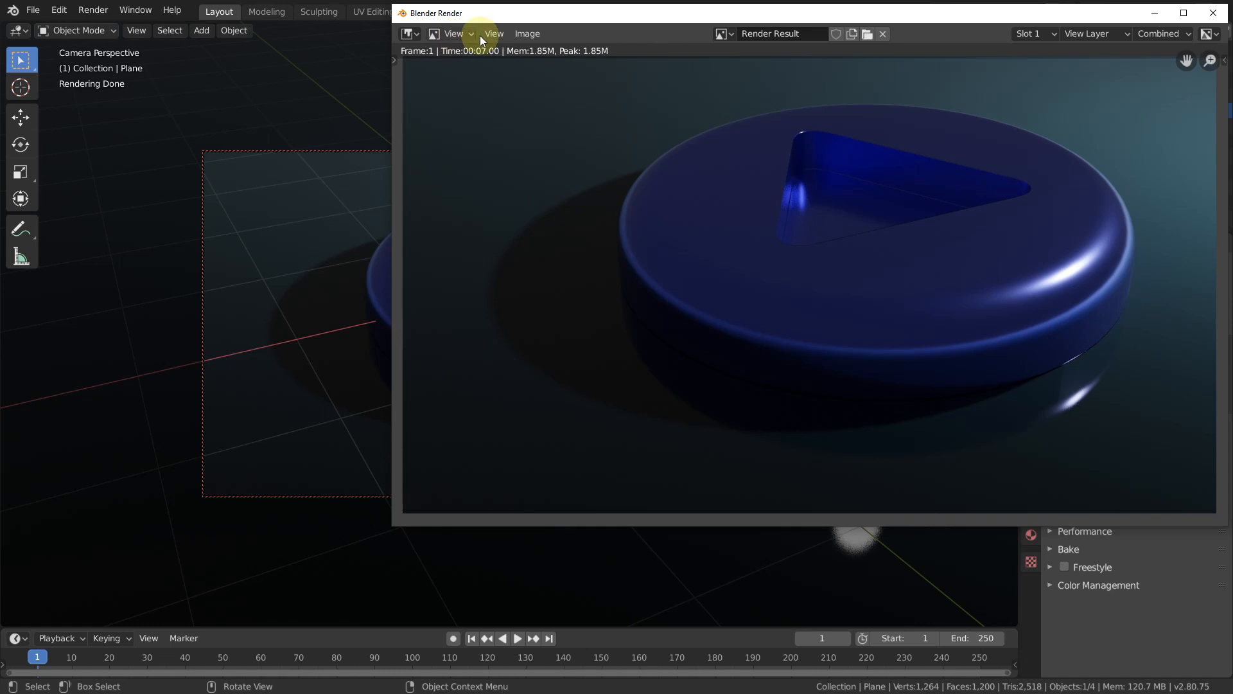
Step: Save the rendered image as Tutorial-02.png in the d:\Bandicam folder
{"action": "left_click", "coordinate": [525, 33]}
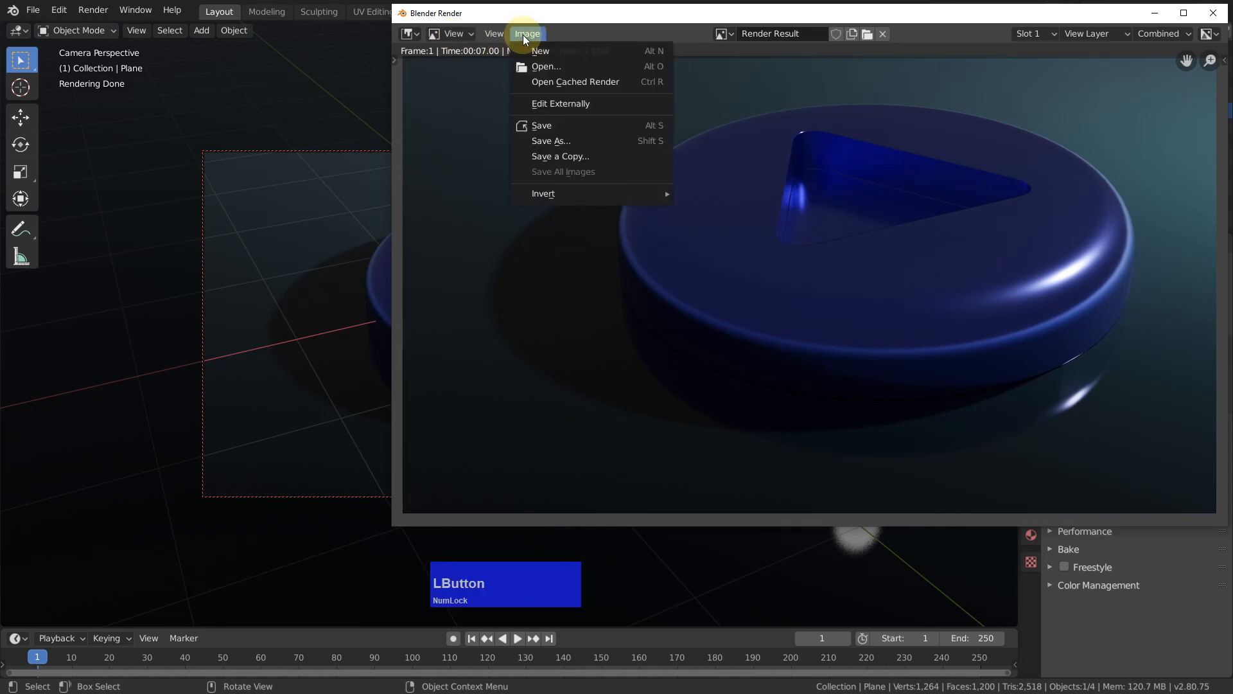
{"action": "left_click", "coordinate": [546, 142]}
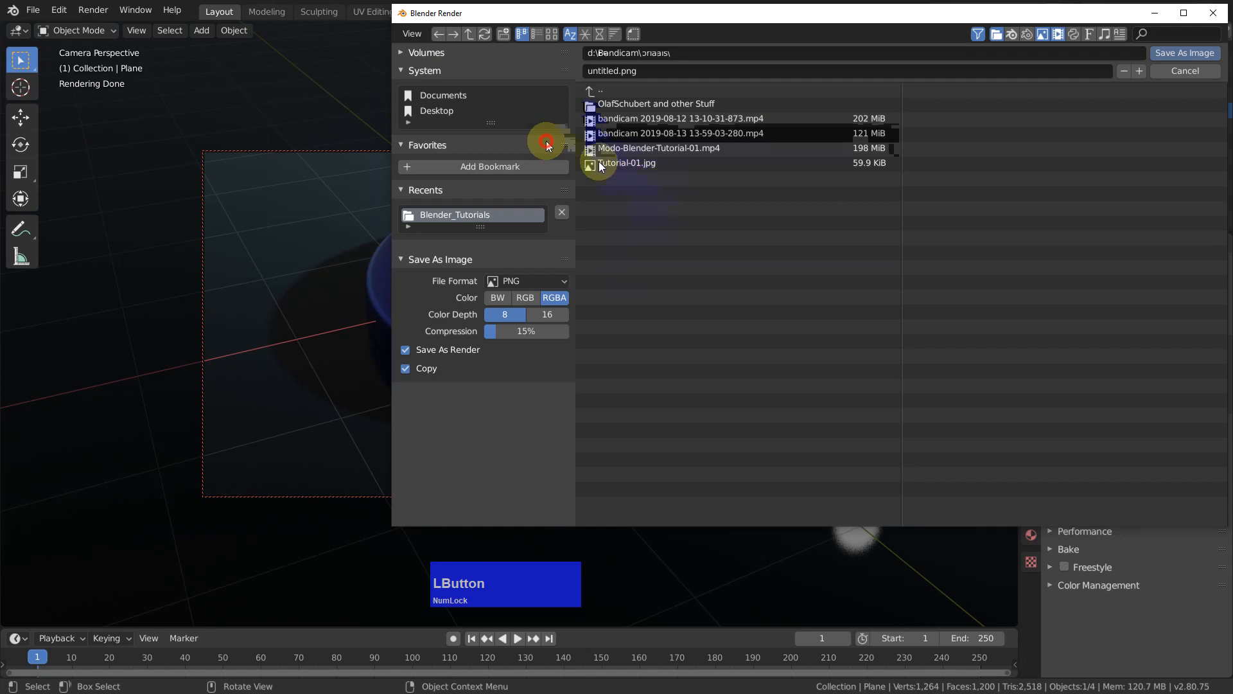
{"action": "left_click", "coordinate": [619, 164]}
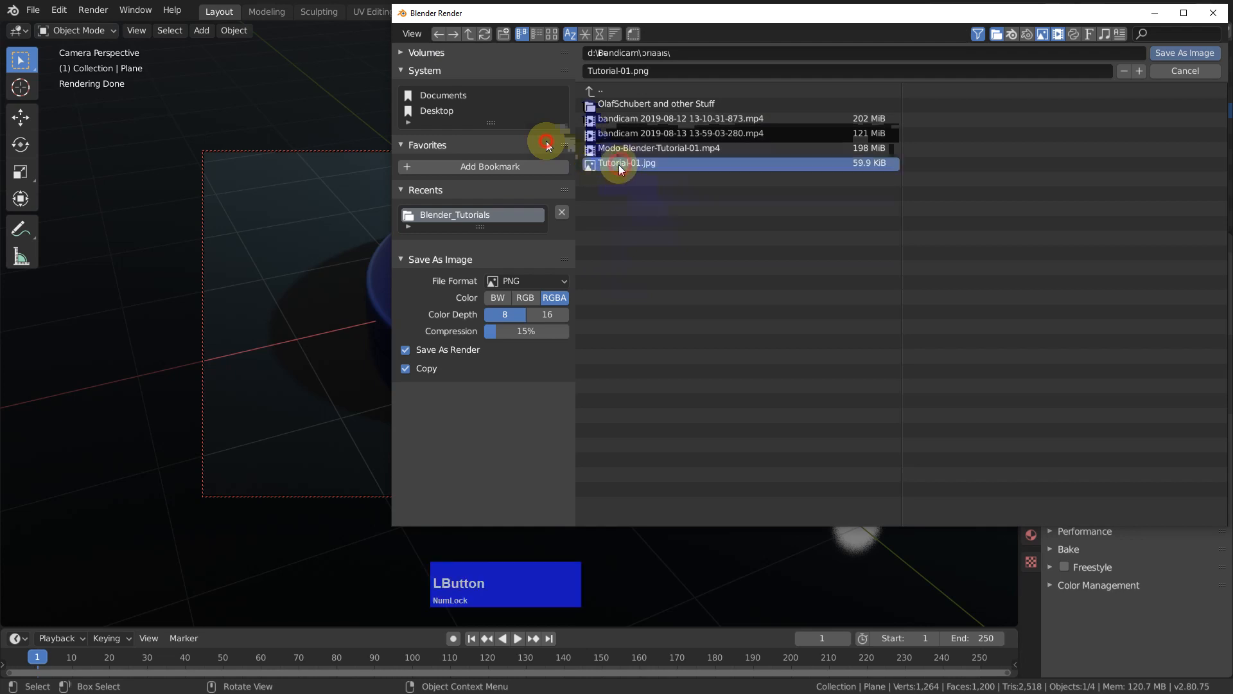
{"action": "left_click", "coordinate": [629, 72]}
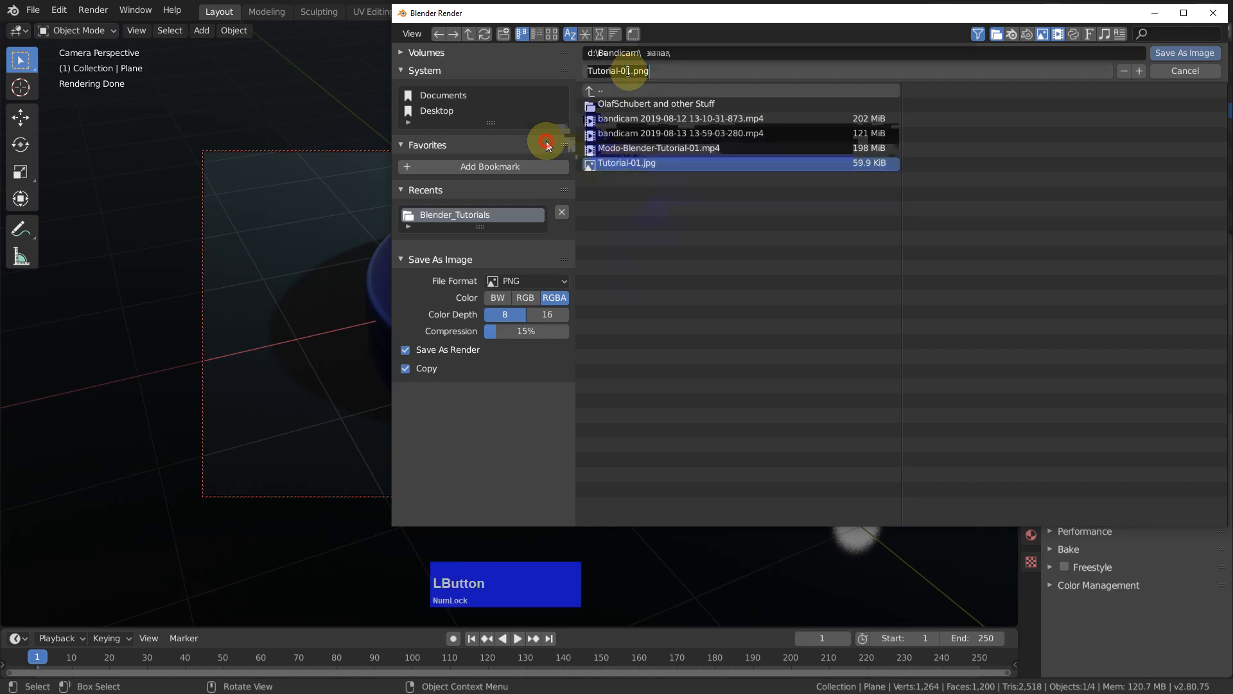
{"action": "left_click", "coordinate": [629, 71]}
{"action": "type", "text": "2"}
{"action": "key", "text": "Delete"}
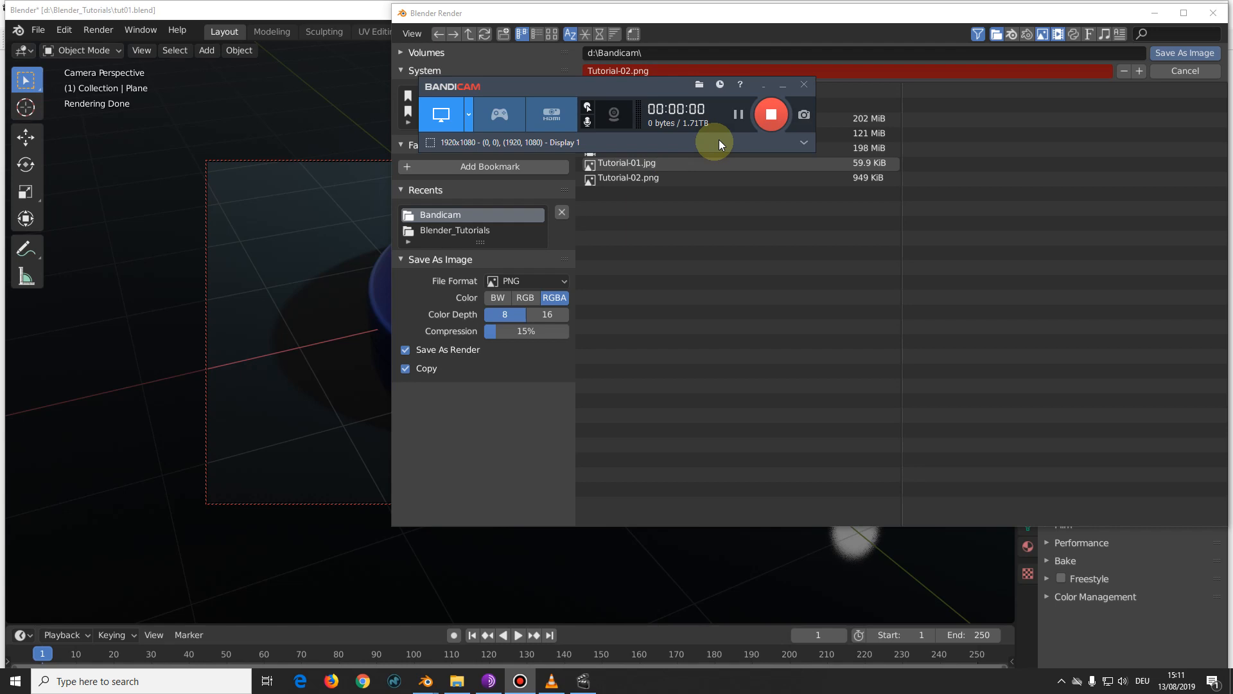
Step: Close the render window with its image-saving file browser
{"action": "left_click", "coordinate": [622, 238]}
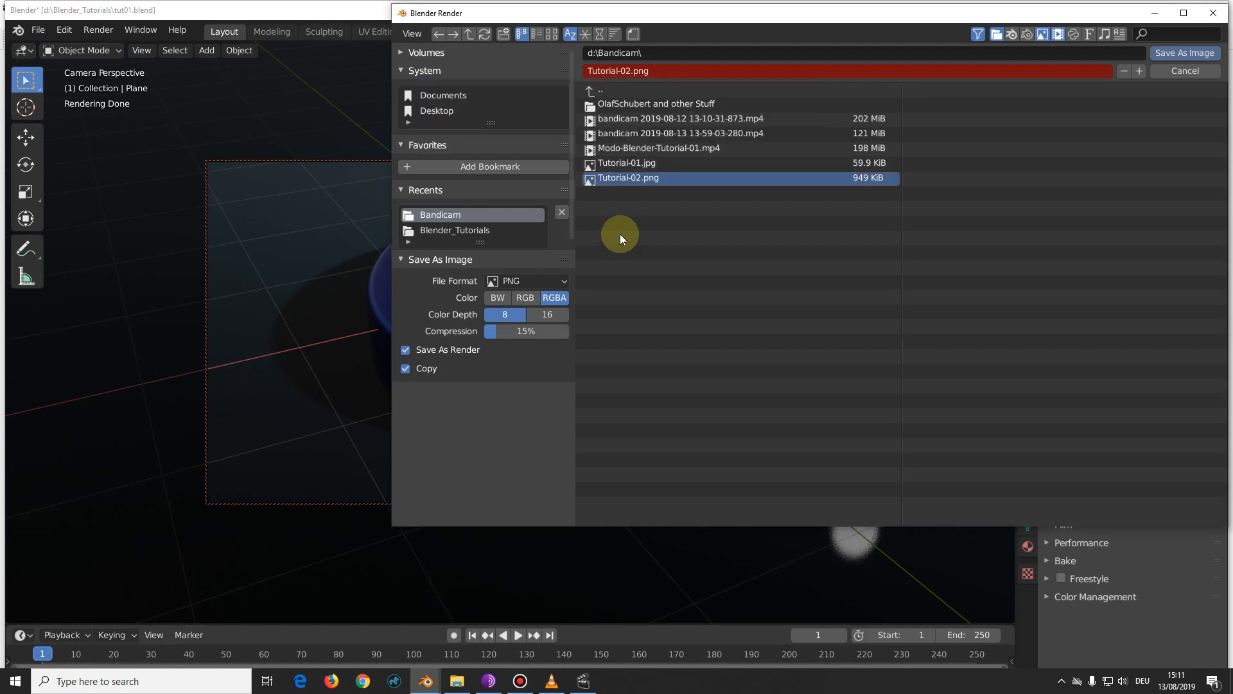
{"action": "left_click", "coordinate": [1215, 14]}
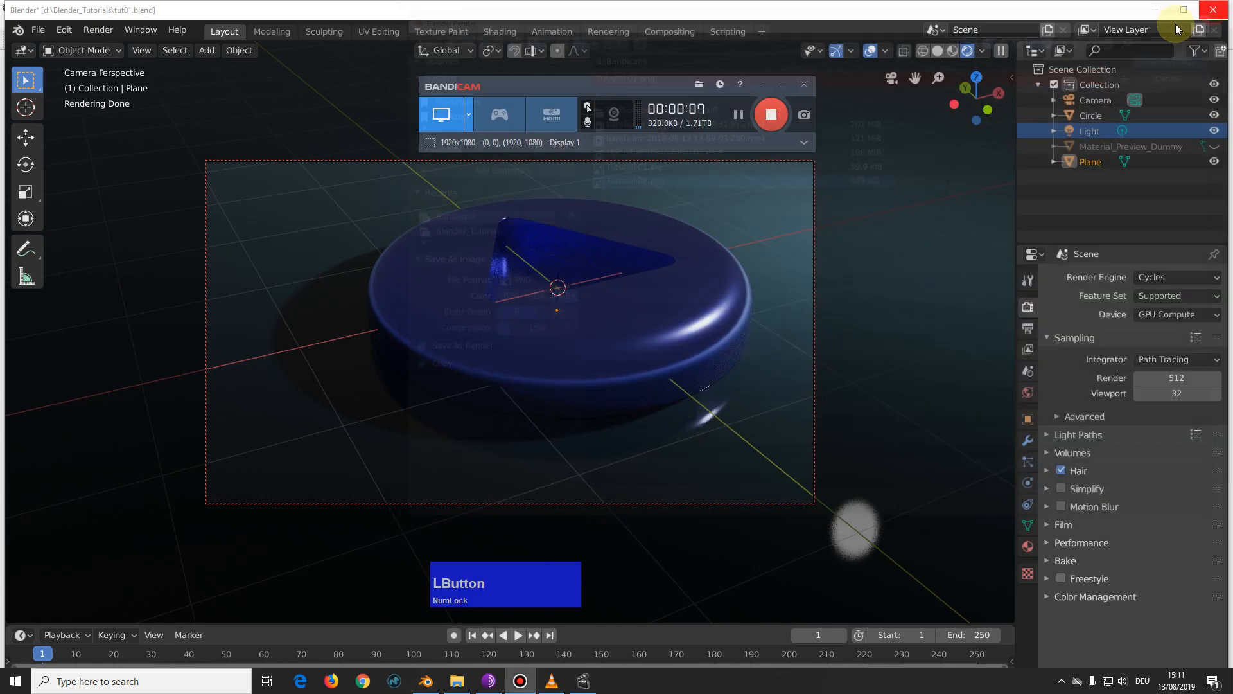
{"action": "left_click", "coordinate": [801, 84]}
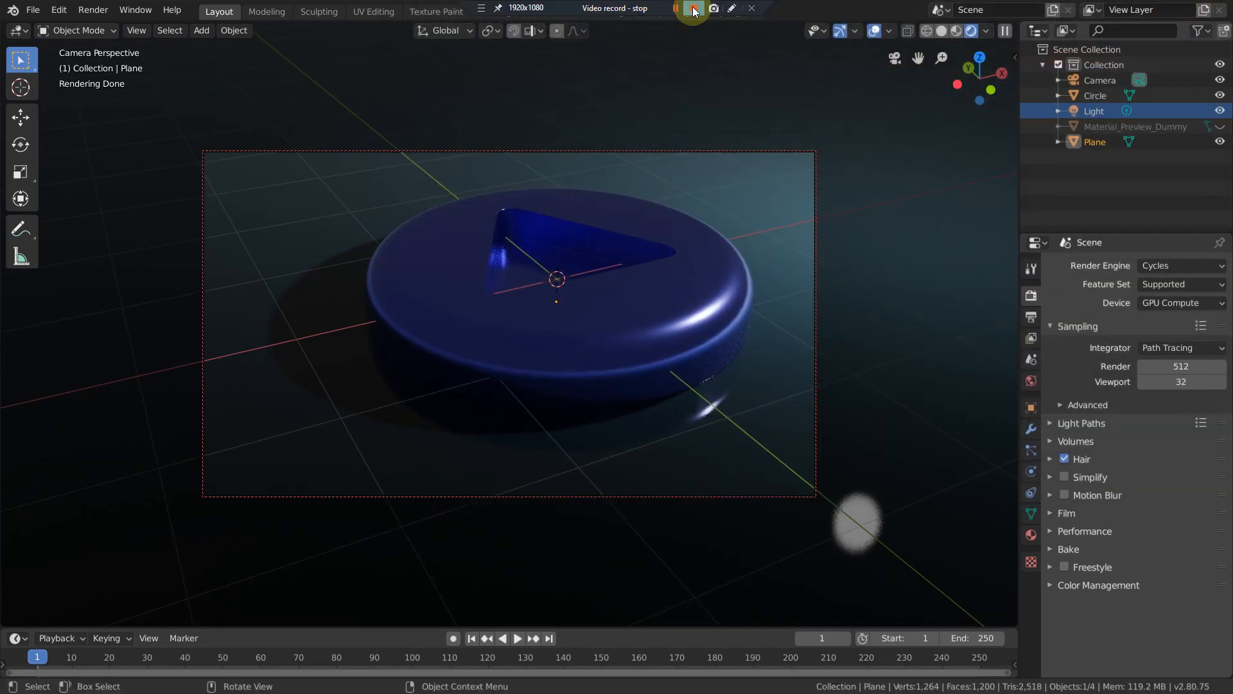